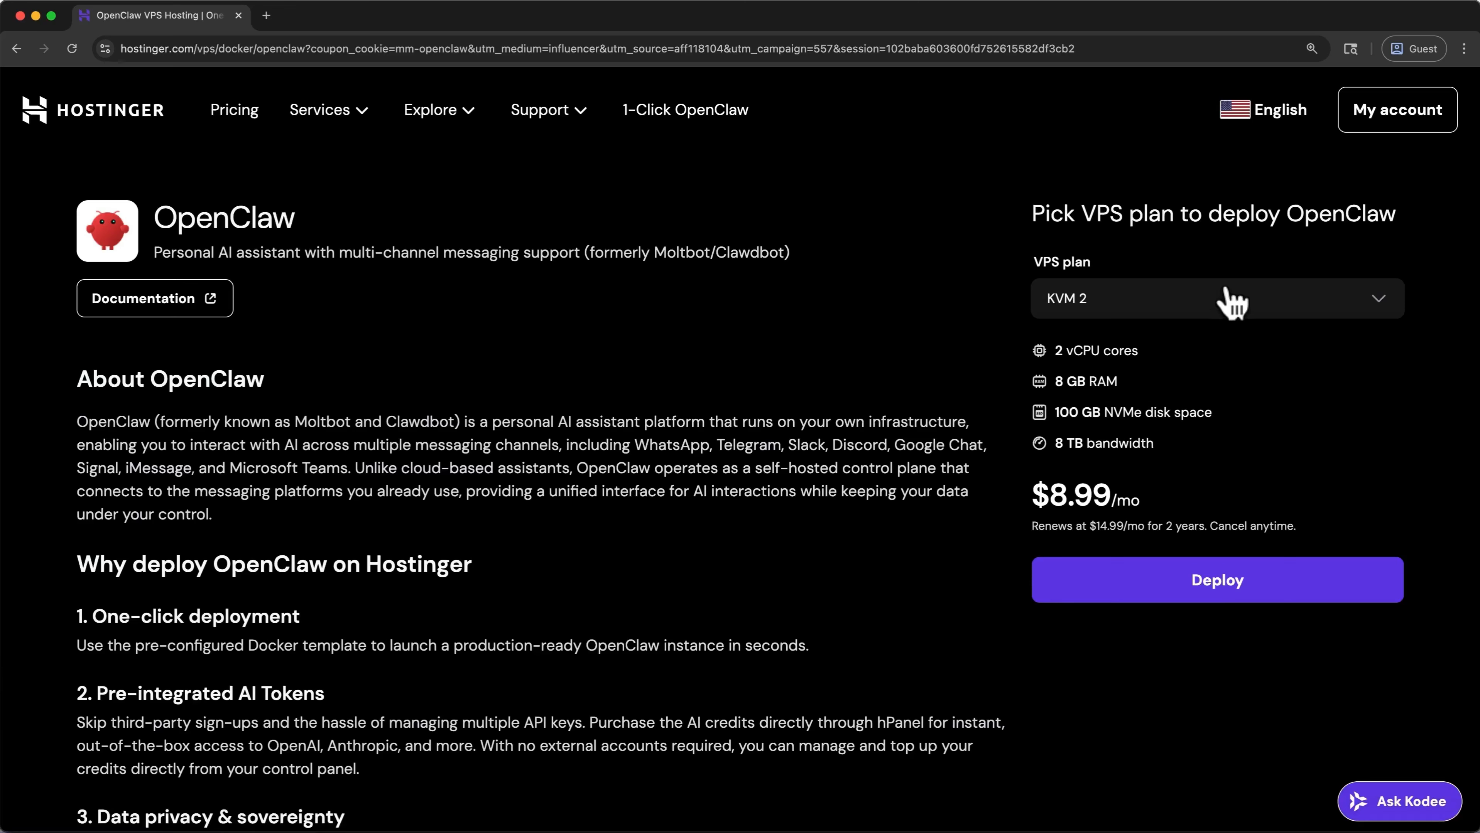
# Choose the KVM 1 VPS plan for OpenClaw and deploy it to reach the cart
pyautogui.click(1212, 314)
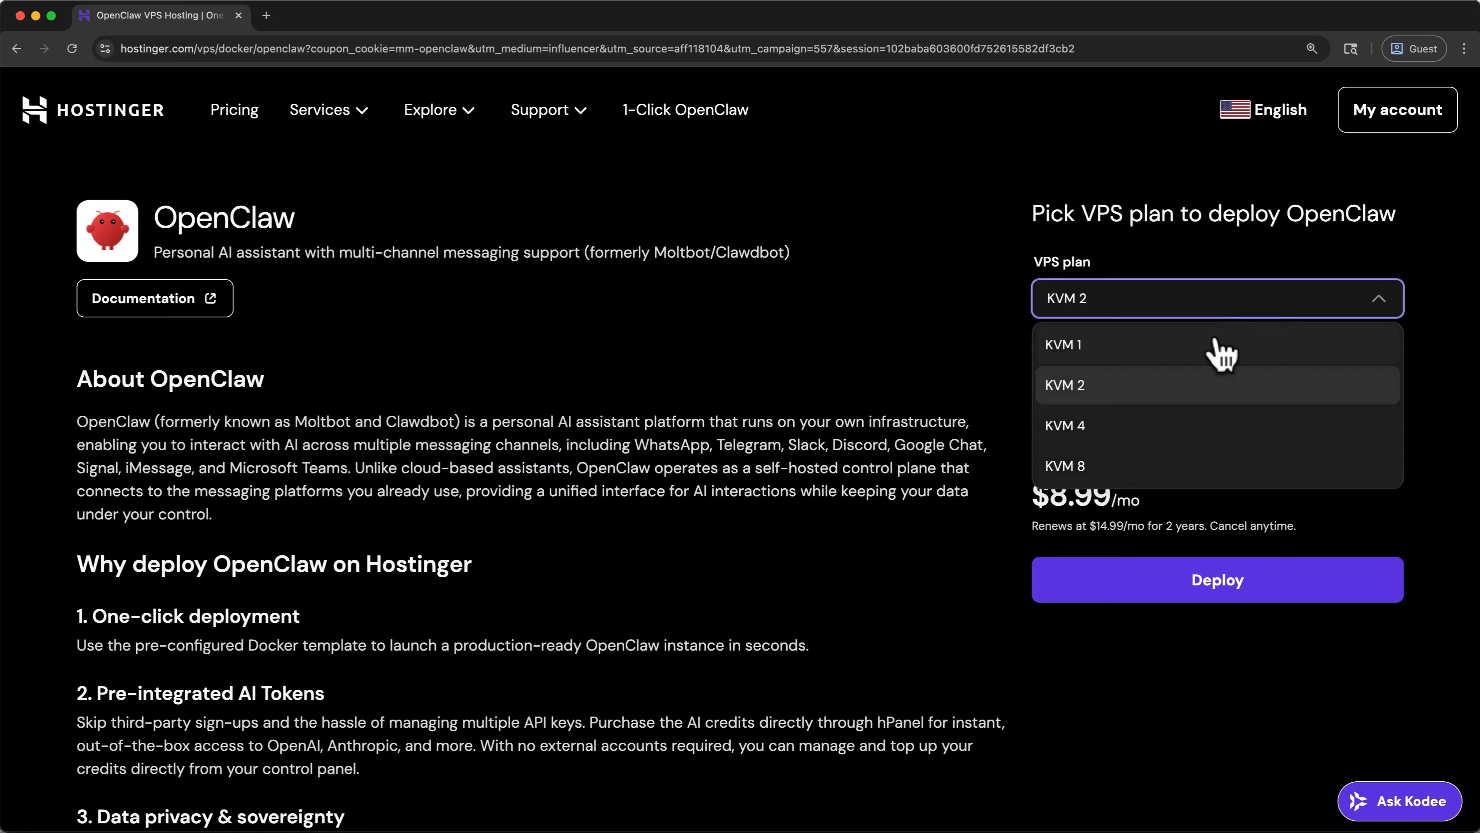
pyautogui.click(1209, 350)
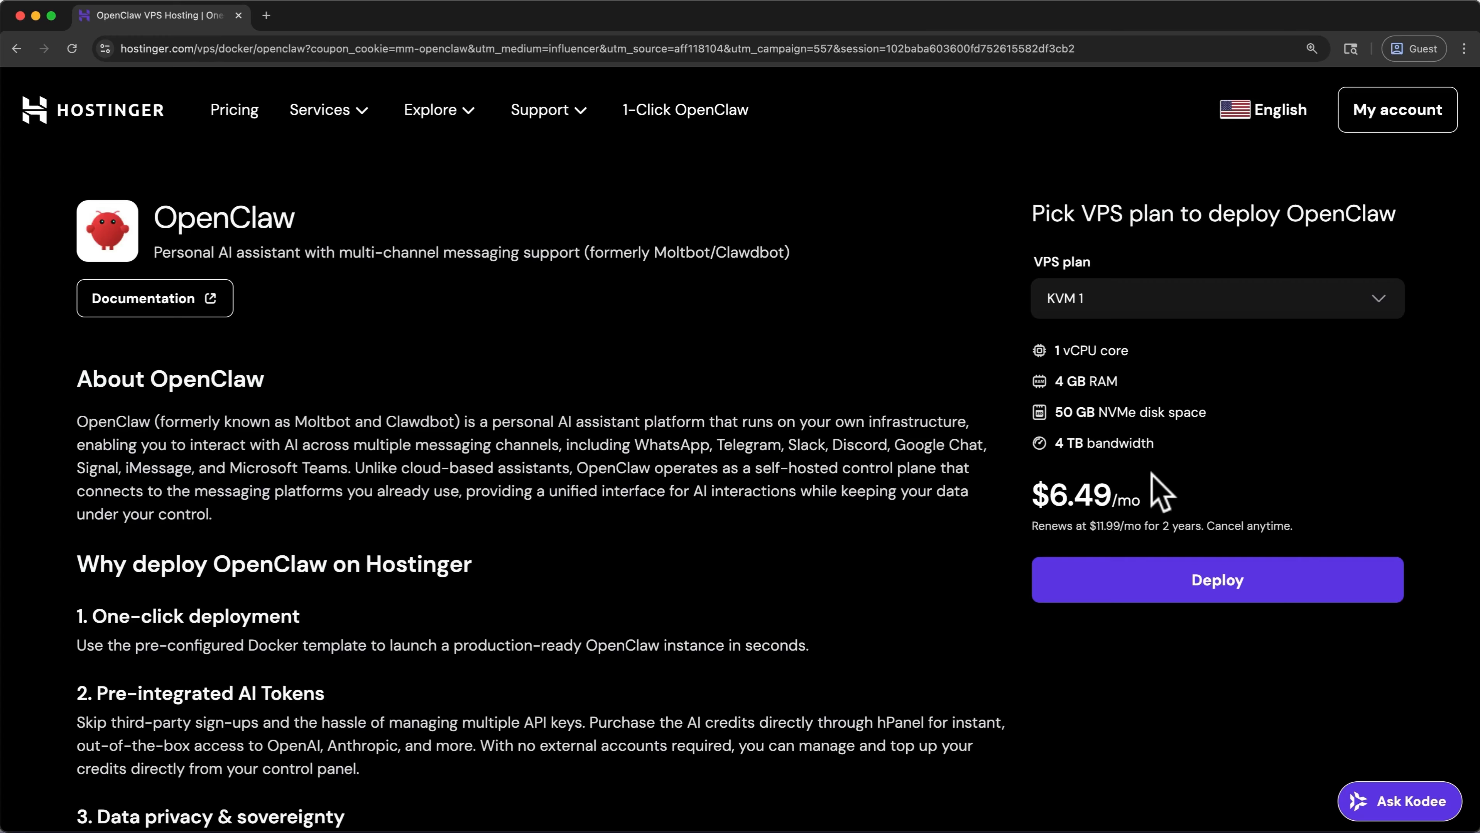
pyautogui.click(1273, 579)
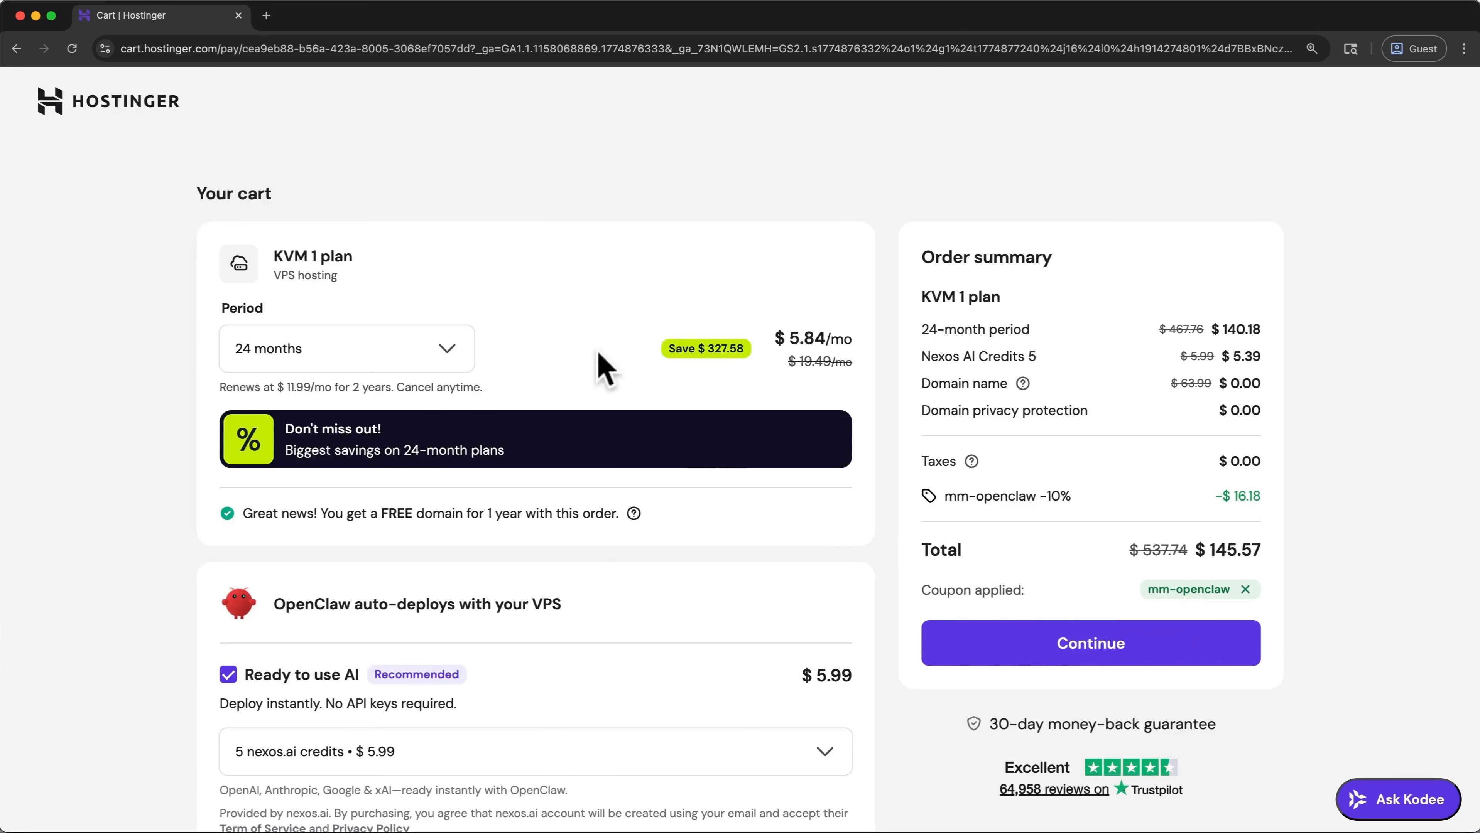
# Set the KVM 1 plan's billing period to 12 months
pyautogui.click(431, 368)
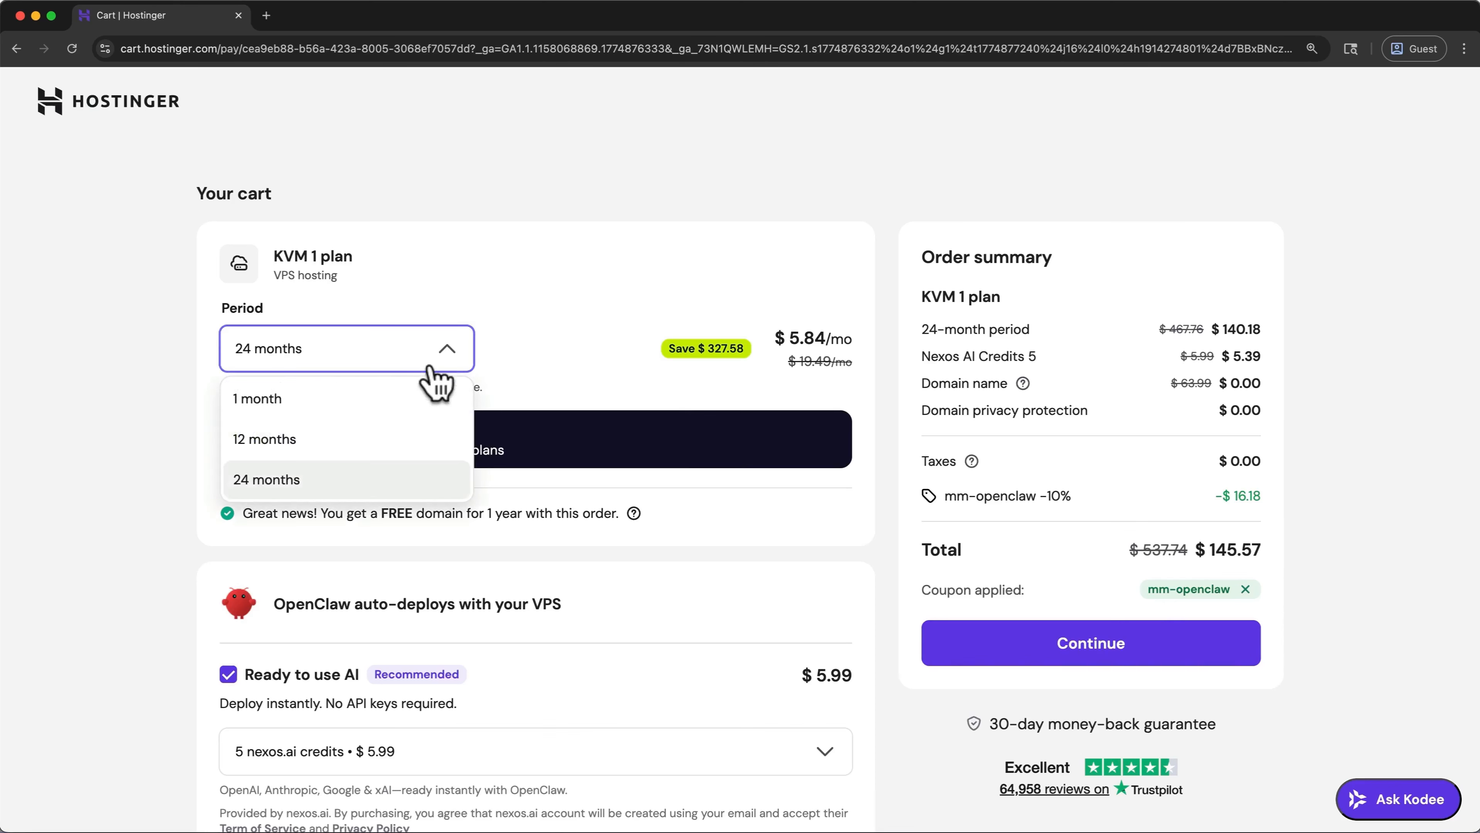
pyautogui.click(385, 438)
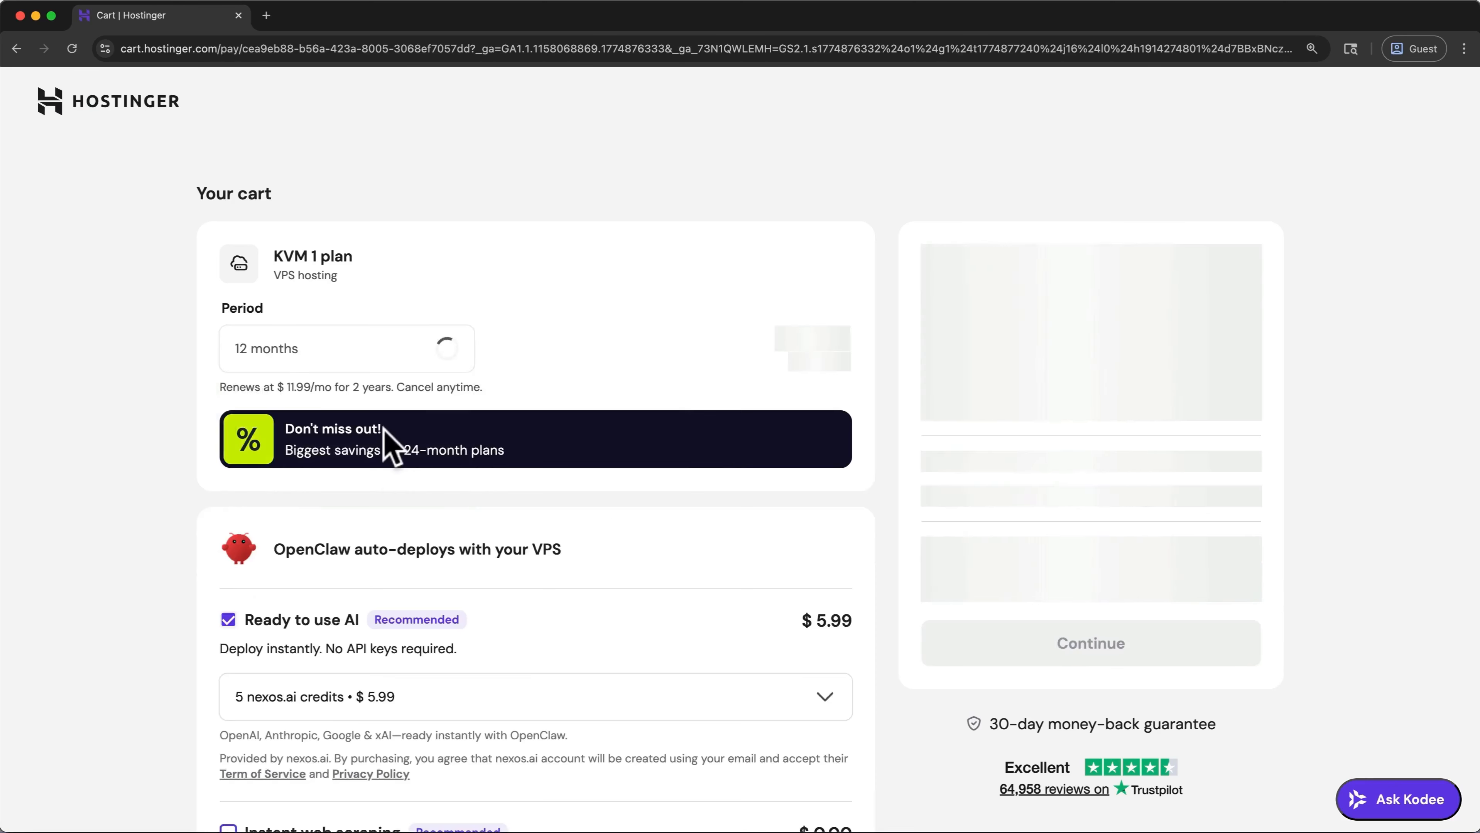
pyautogui.click(394, 355)
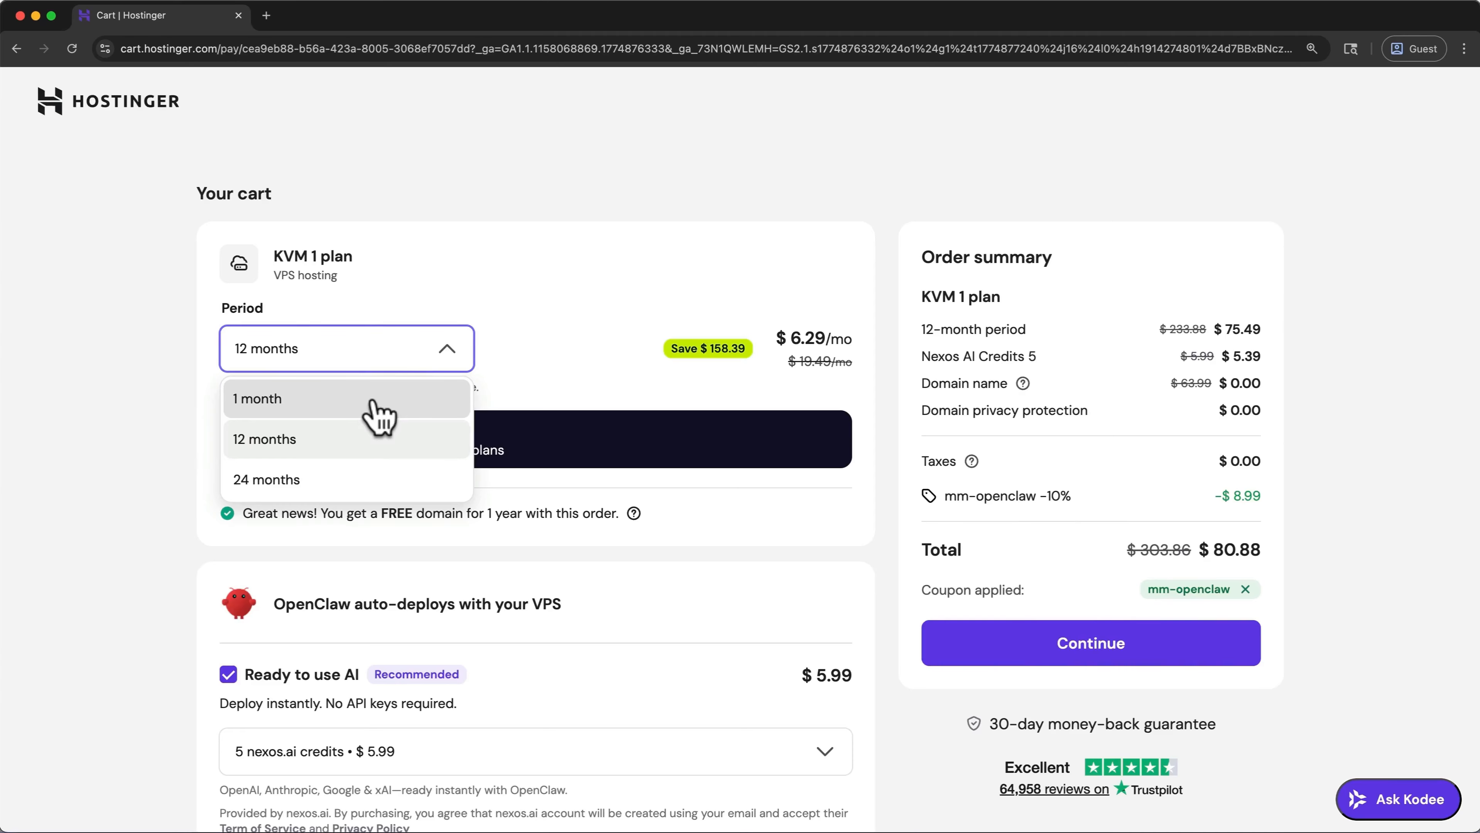
pyautogui.click(389, 443)
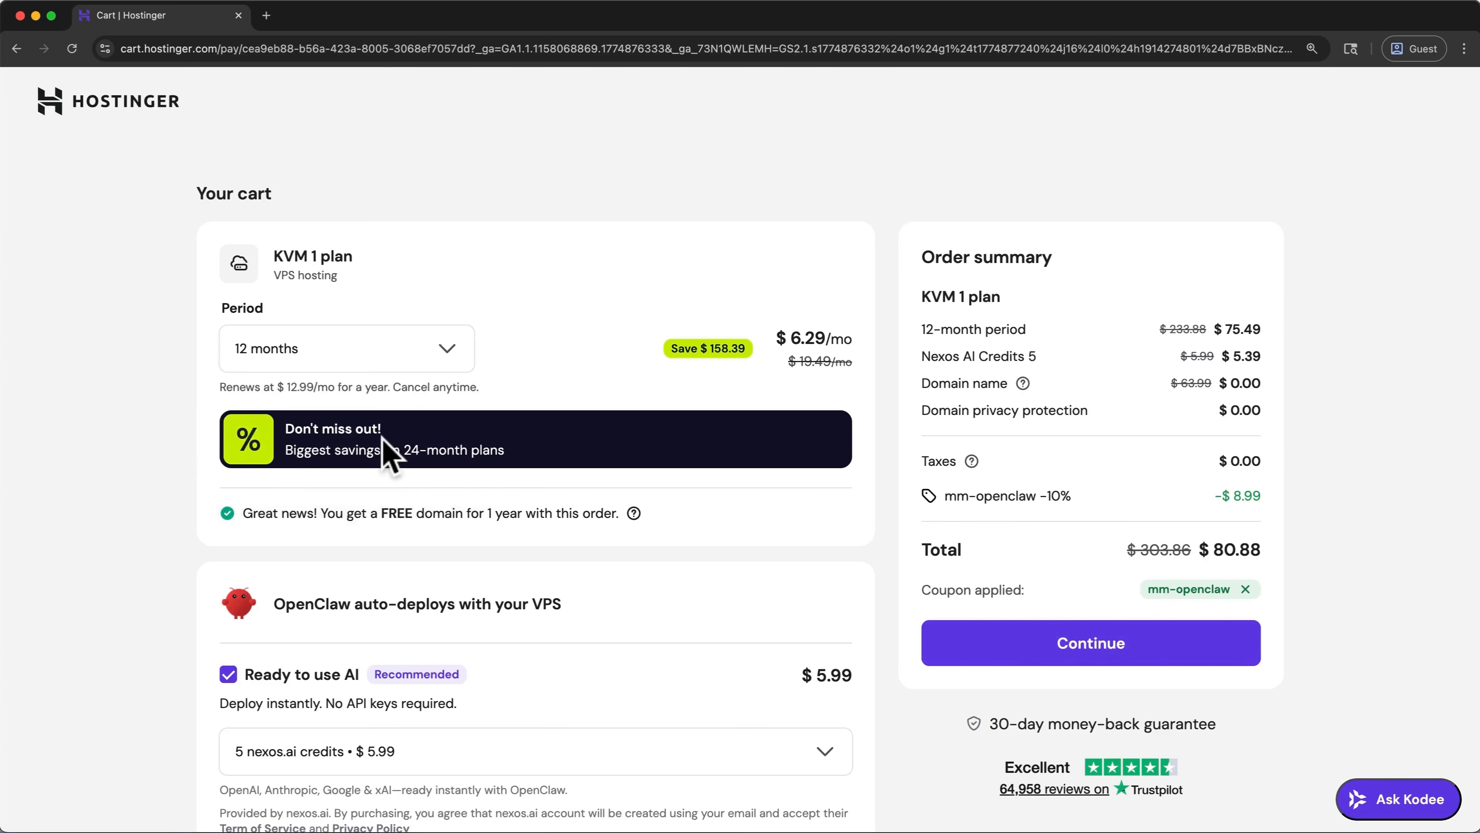
# Remove the Ready to use AI credits add-on from the cart
pyautogui.scroll(-5, 388, 452)
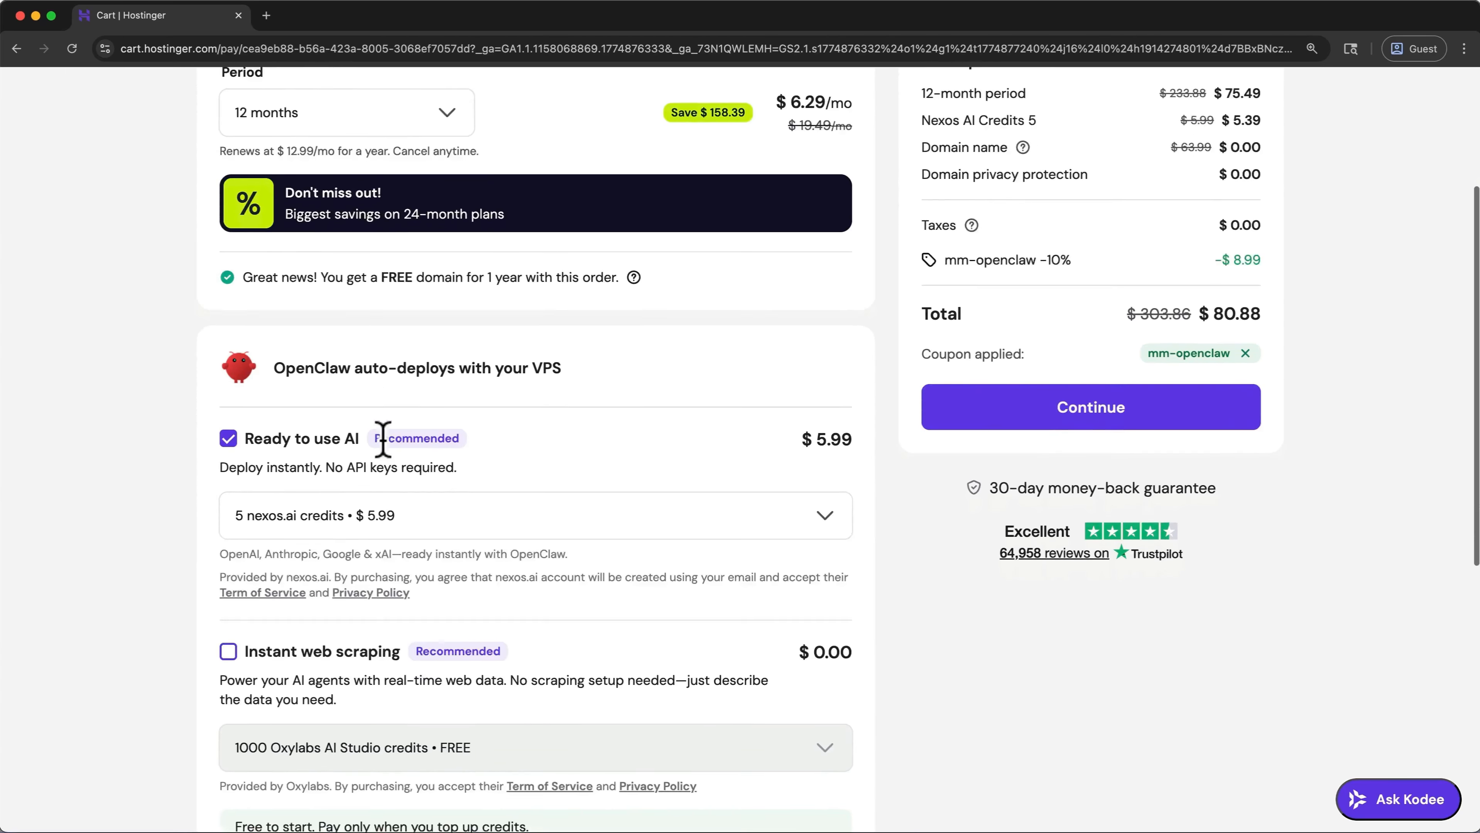
pyautogui.scroll(-5, 383, 438)
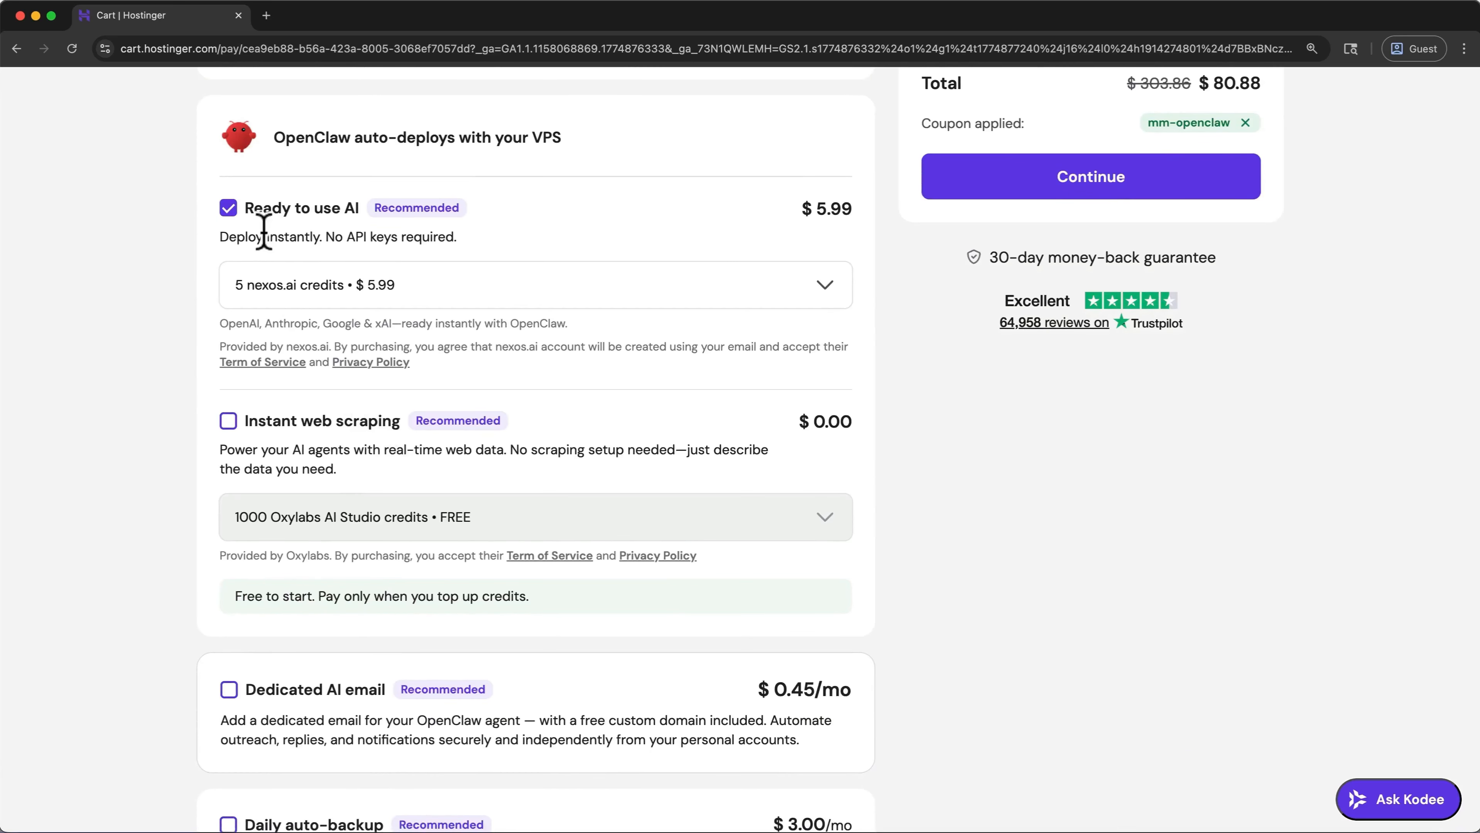
pyautogui.click(234, 208)
# Keep United States as the server location and continue from the cart to account registration
pyautogui.scroll(-7, 235, 208)
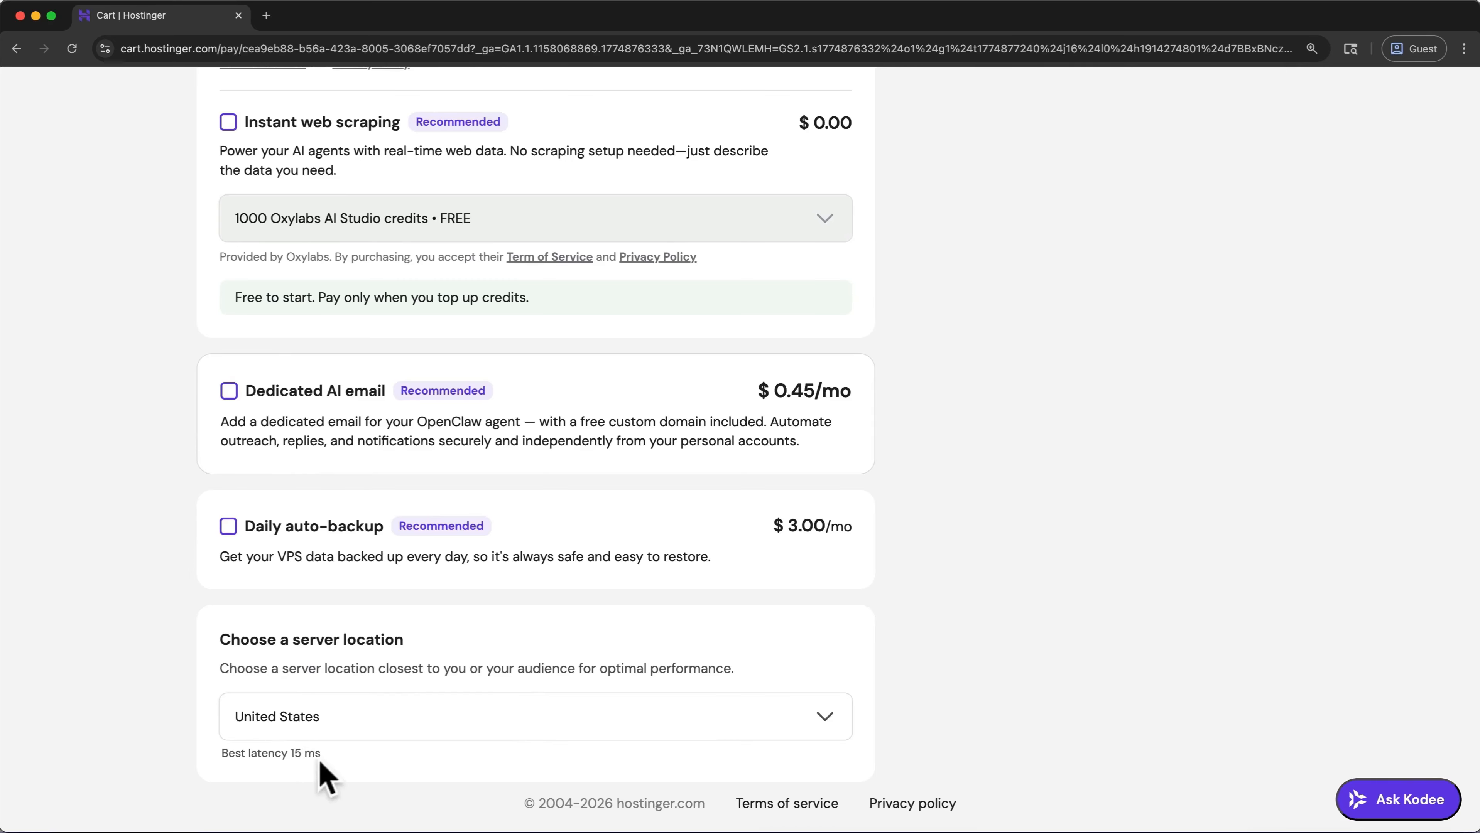
pyautogui.click(402, 724)
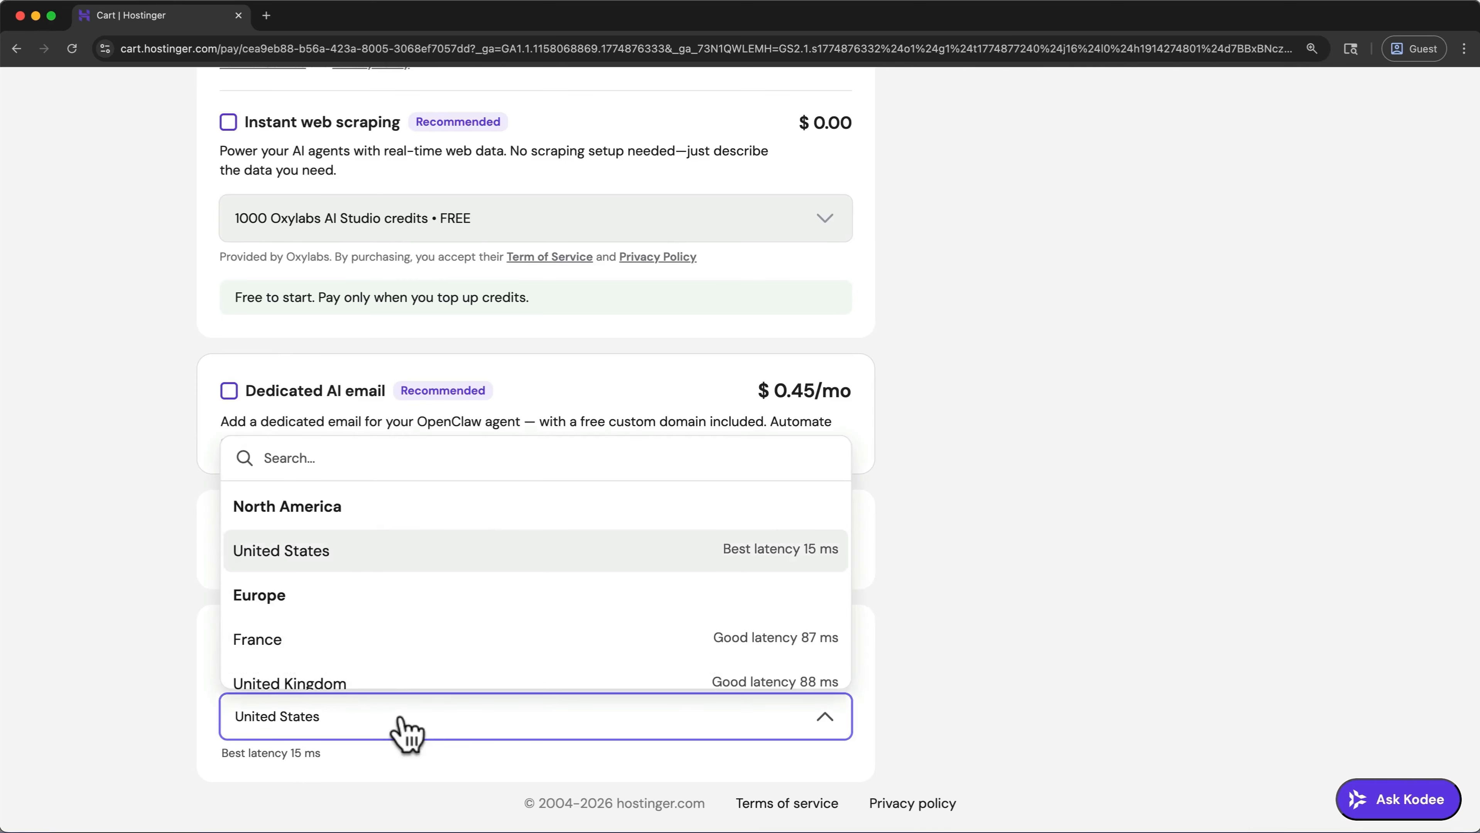
pyautogui.click(434, 572)
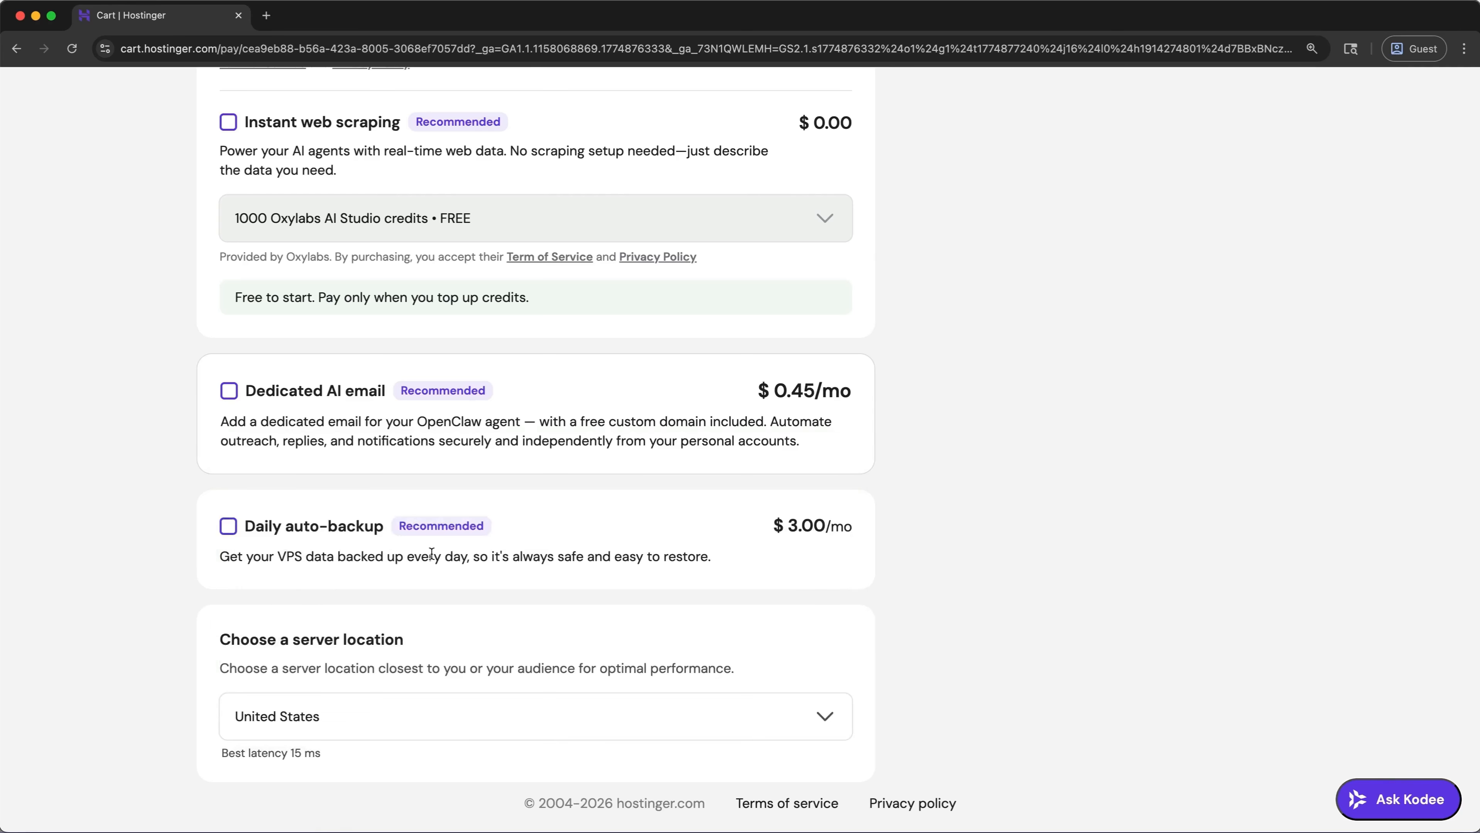
pyautogui.scroll(15, 430, 553)
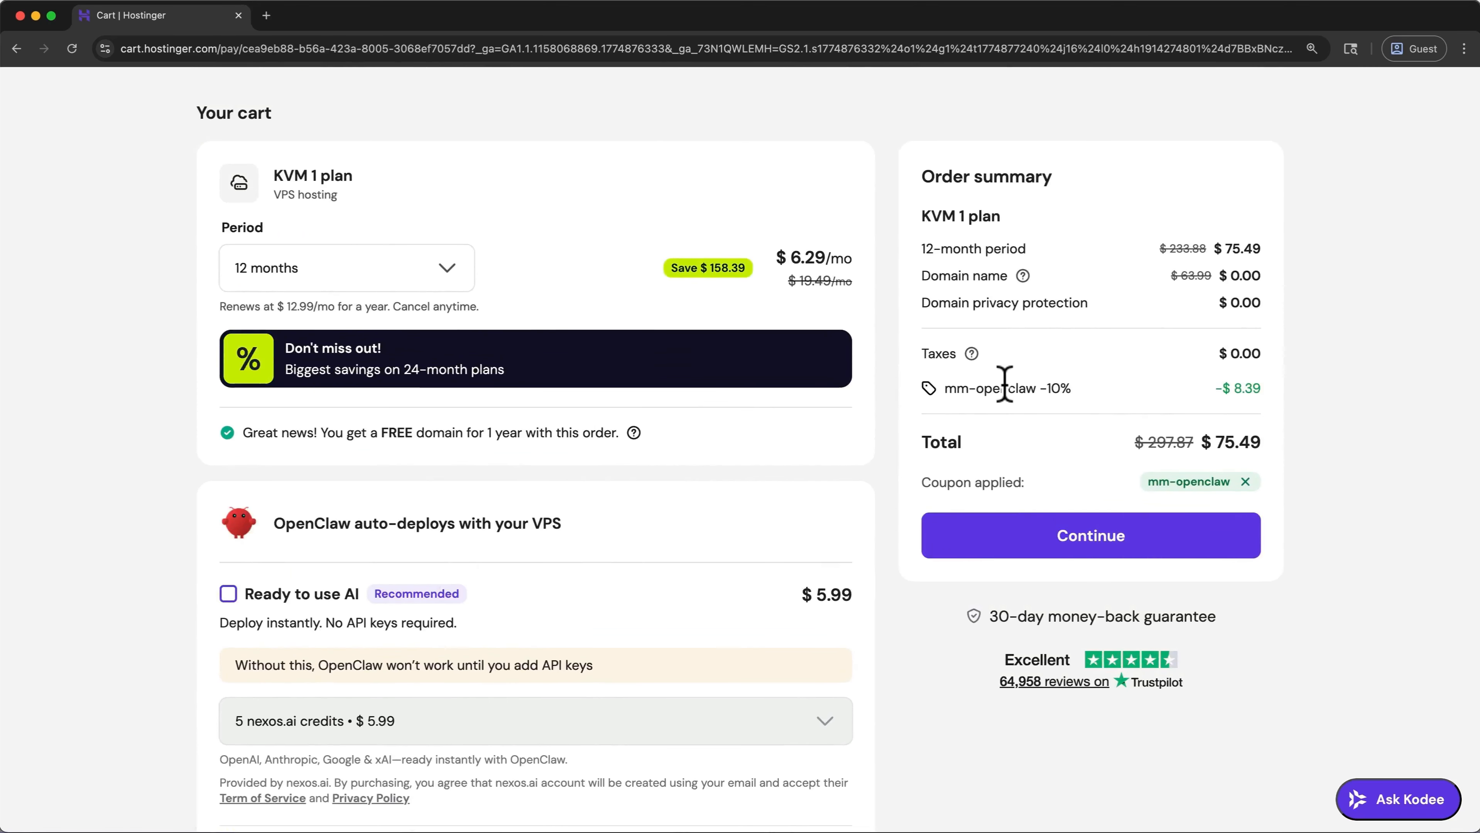
pyautogui.click(978, 557)
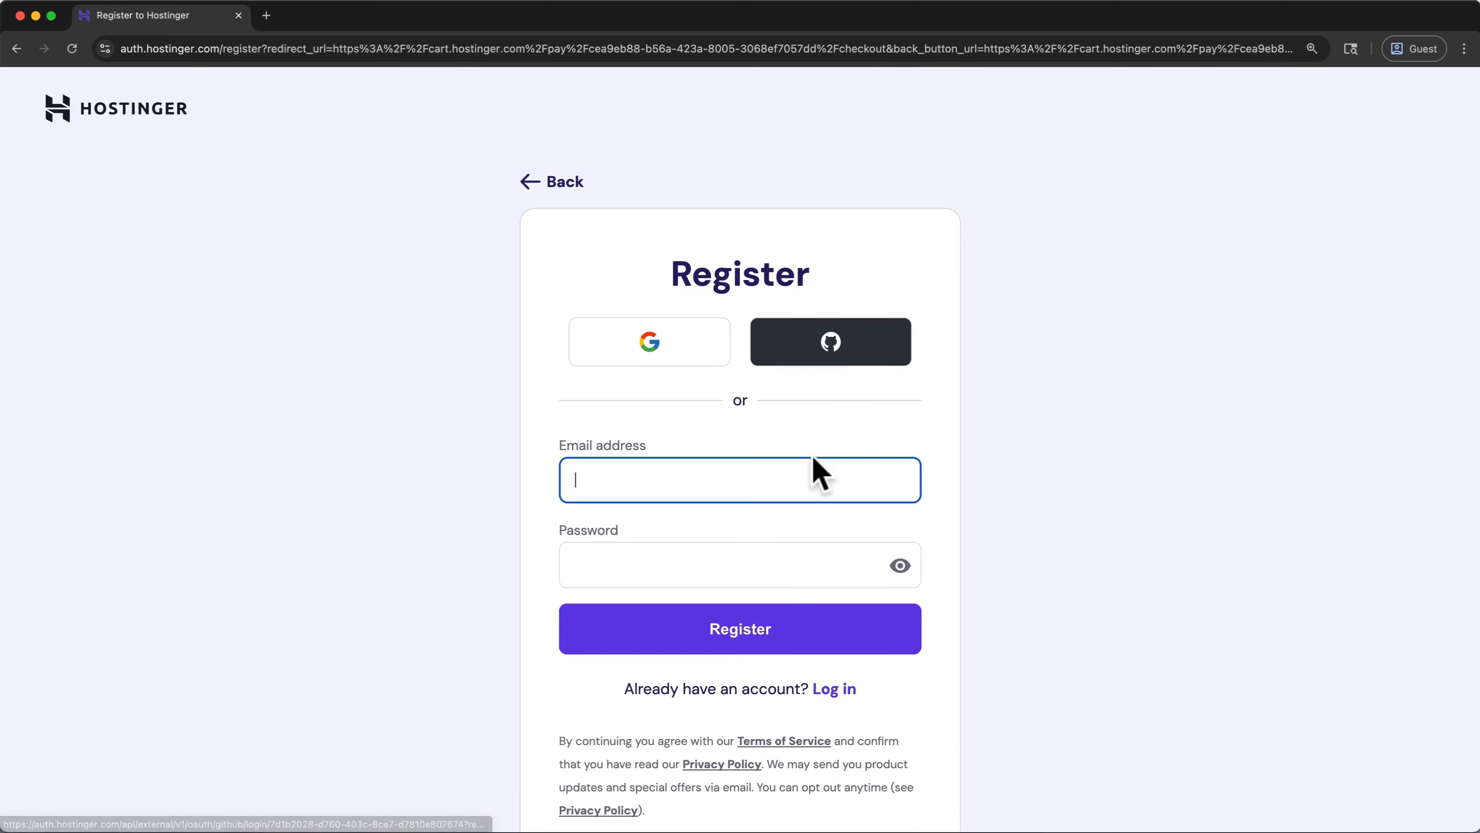
# Register a Hostinger account with the e-mail address and the account password
pyautogui.press('super+v')
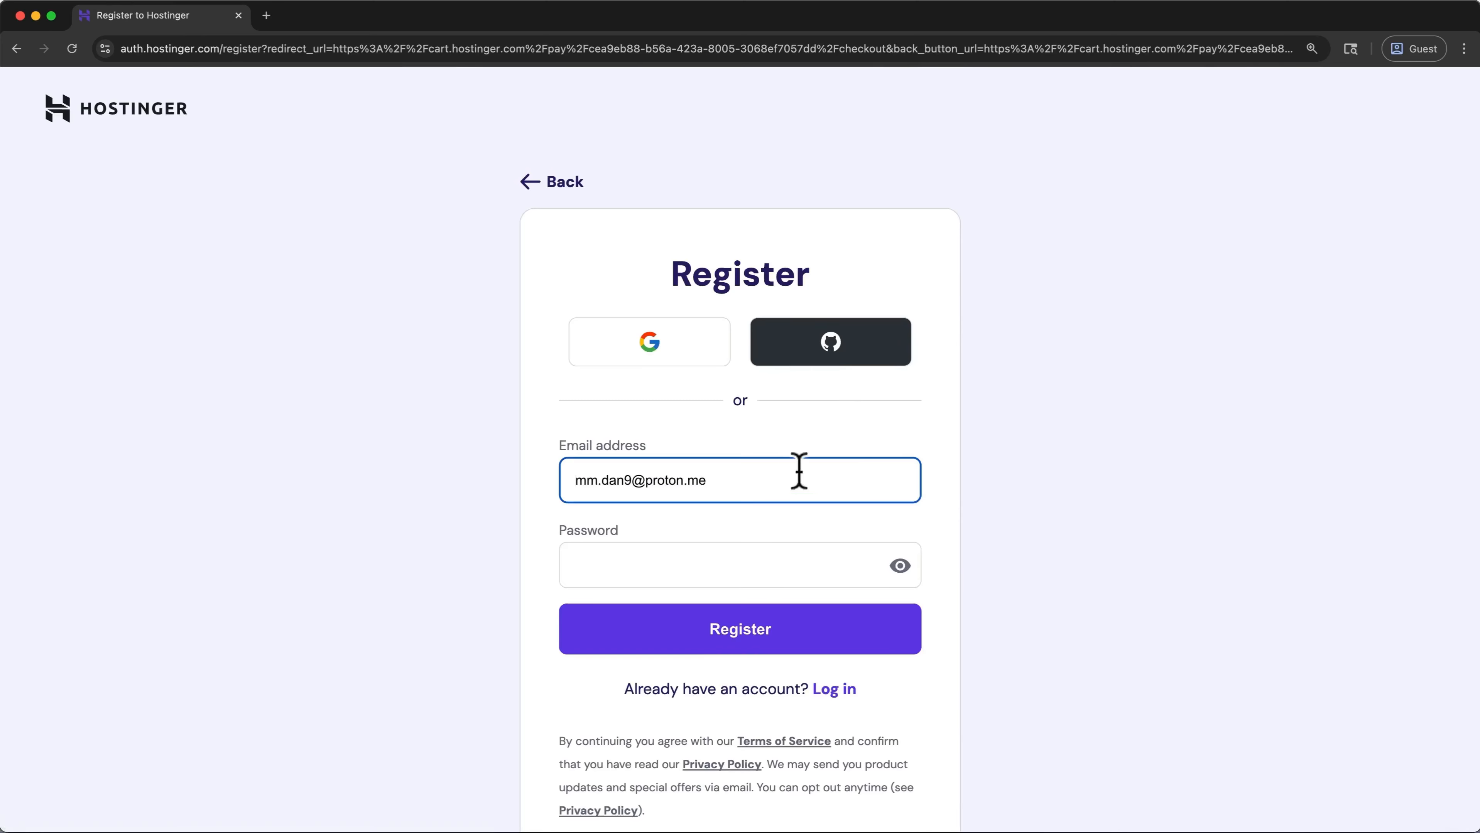
pyautogui.click(757, 558)
pyautogui.press('super+v')
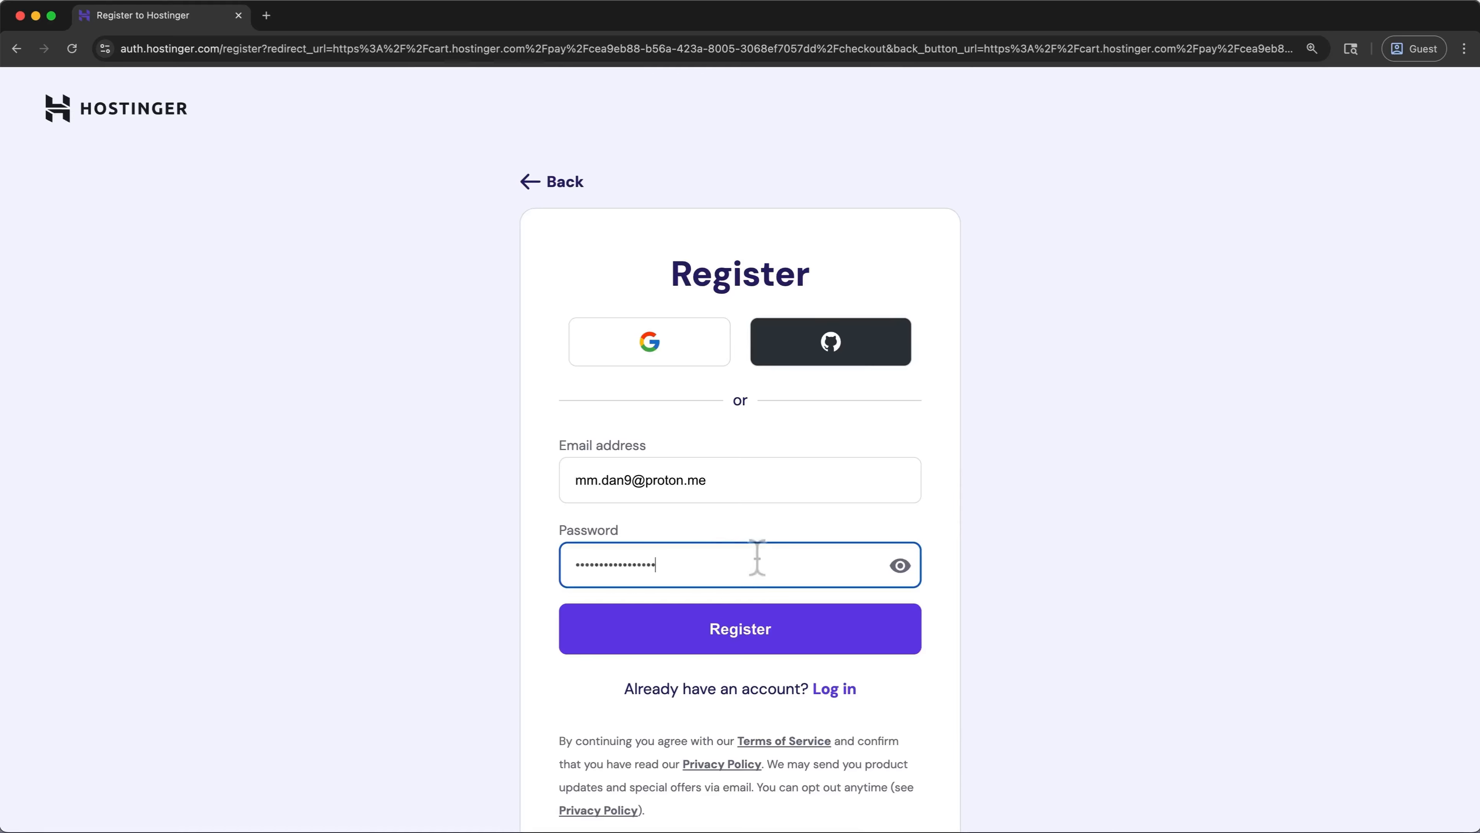
pyautogui.click(820, 642)
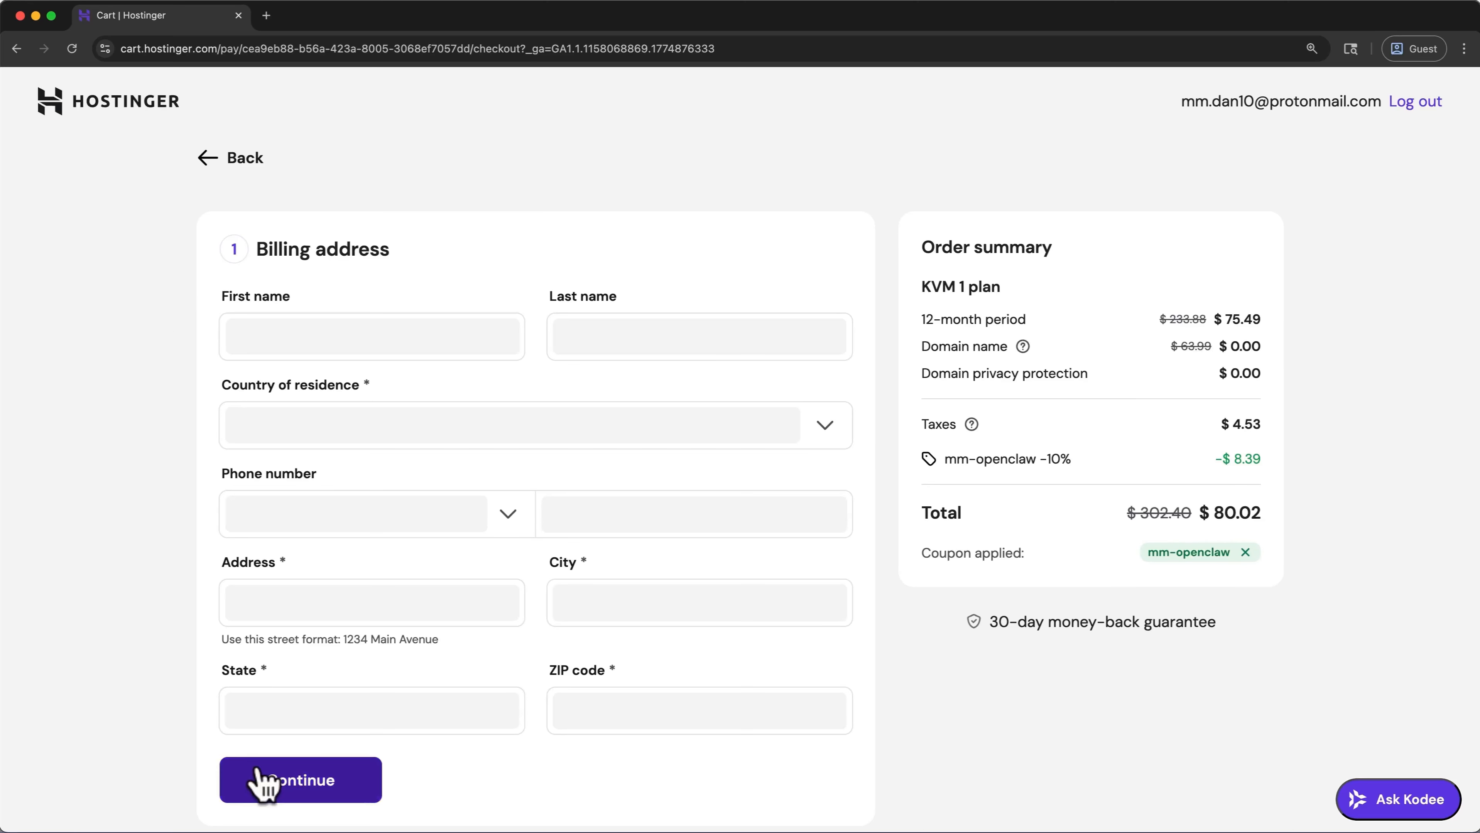
# Confirm the filled-in billing address and submit the payment with the cardholder name, card number, expiry date and CVC
pyautogui.click(263, 780)
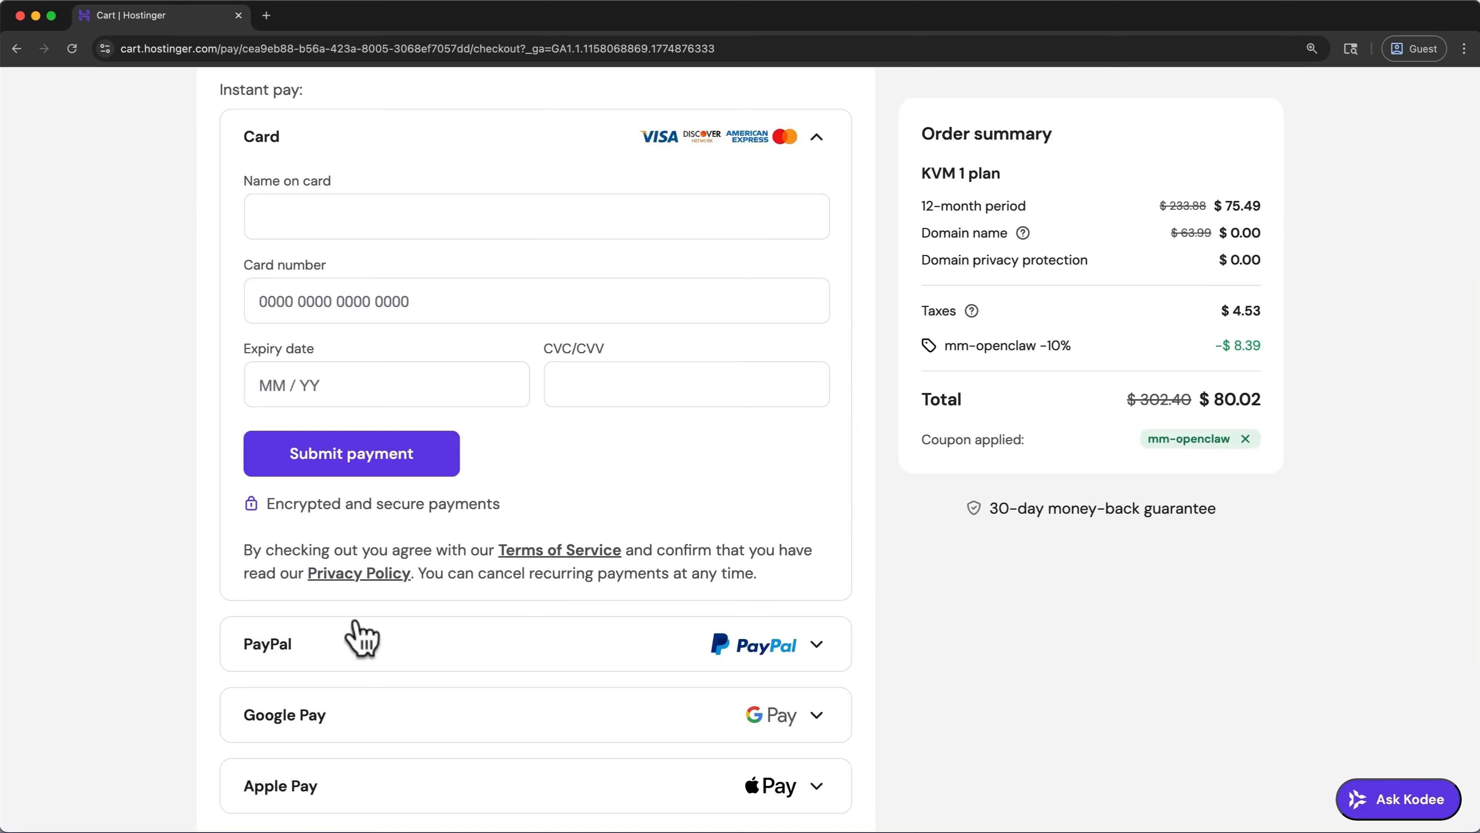
pyautogui.click(396, 235)
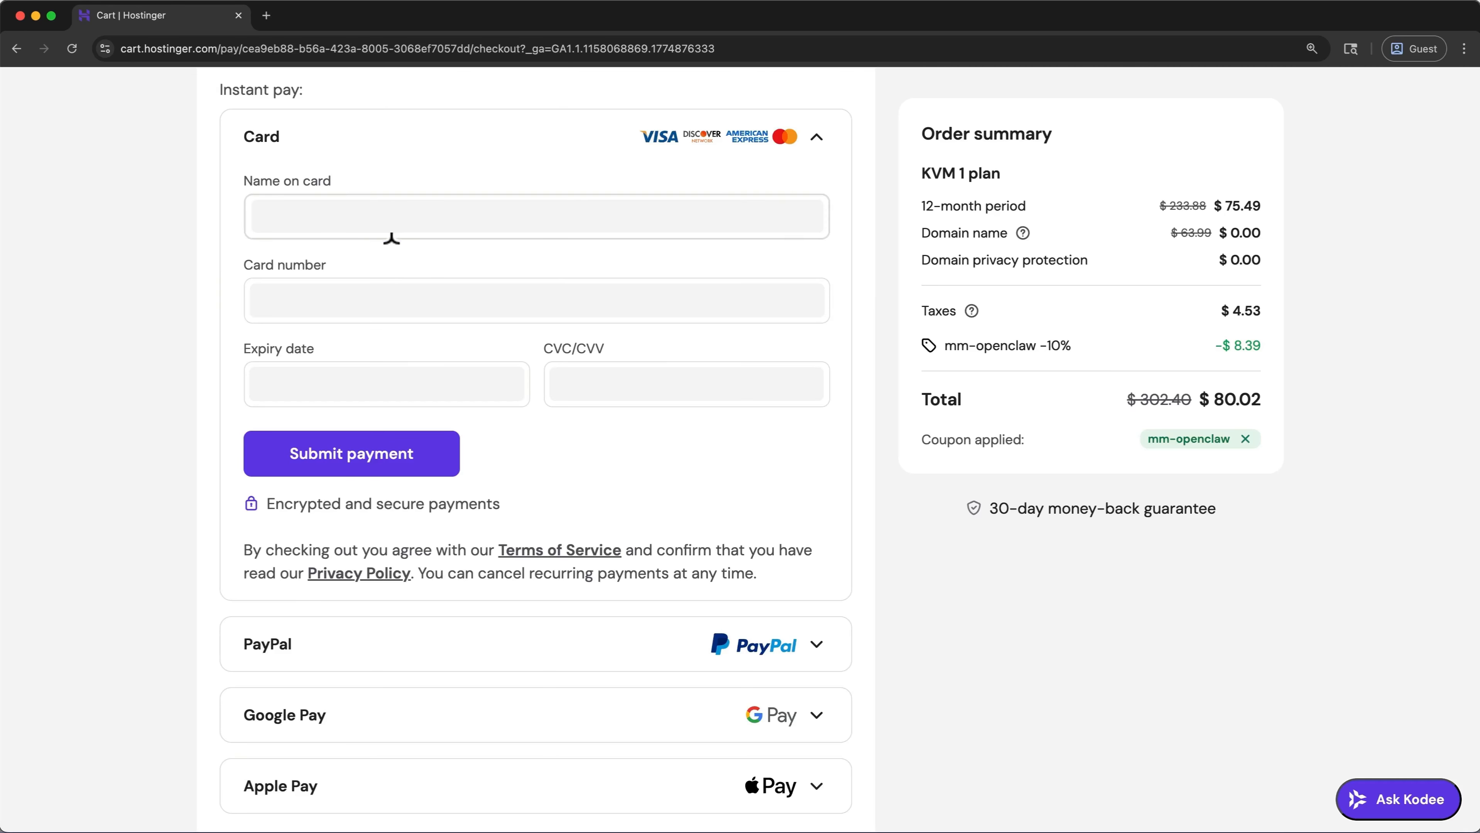
pyautogui.click(270, 467)
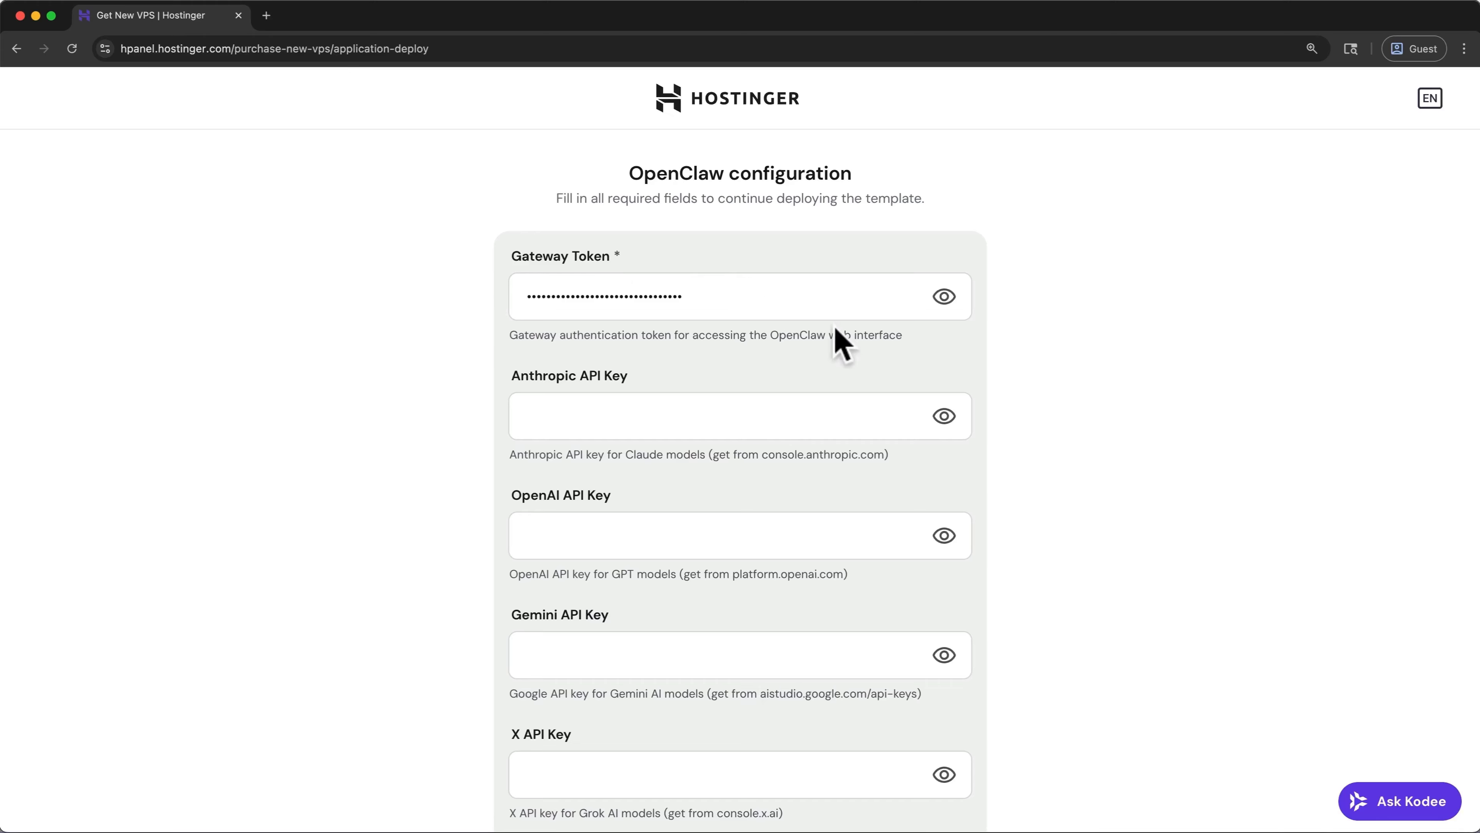
# Reveal the gateway token in the OpenClaw configuration, select its text and mask it again
pyautogui.click(930, 304)
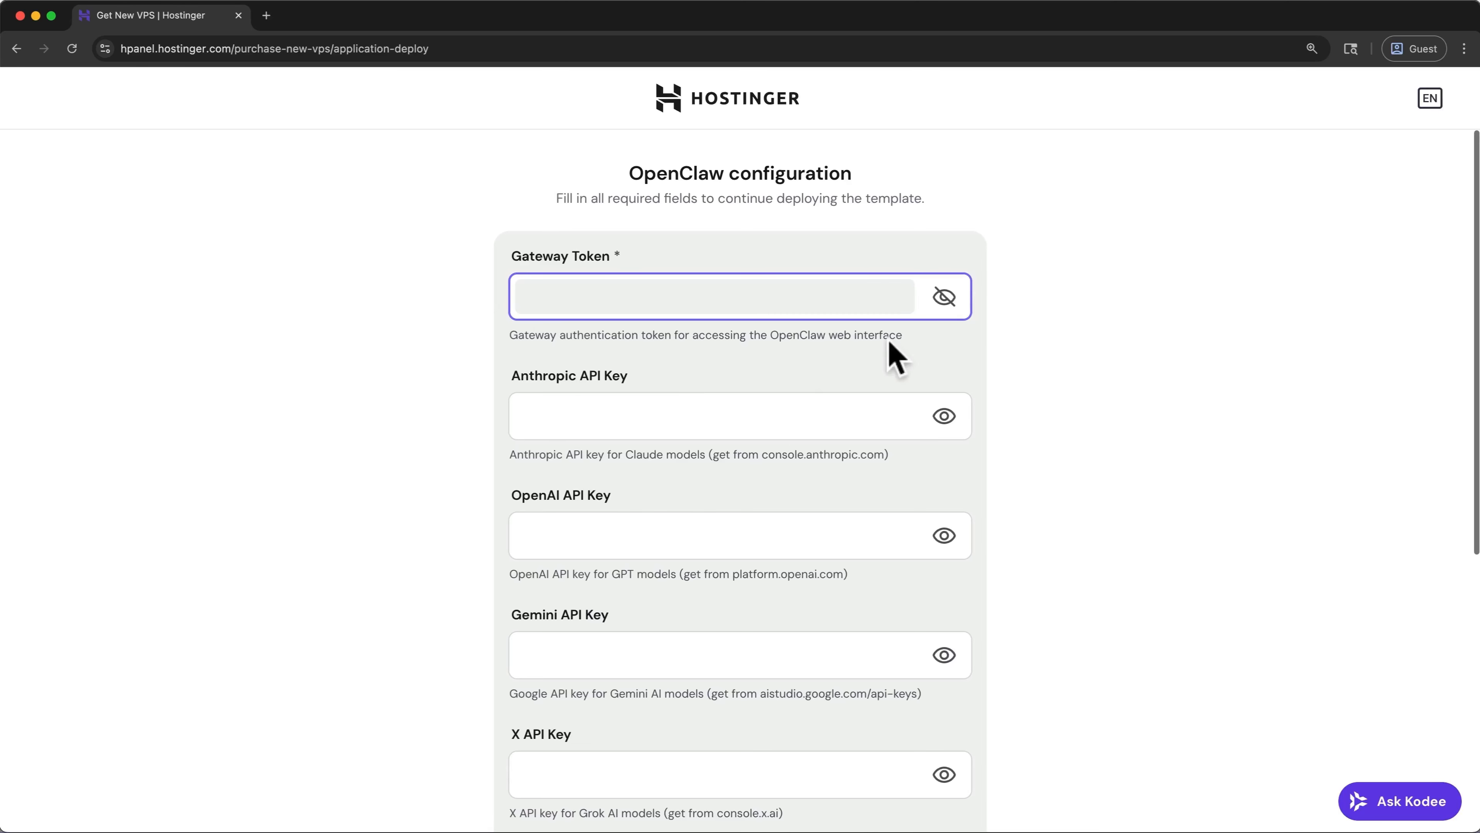
pyautogui.click(943, 298)
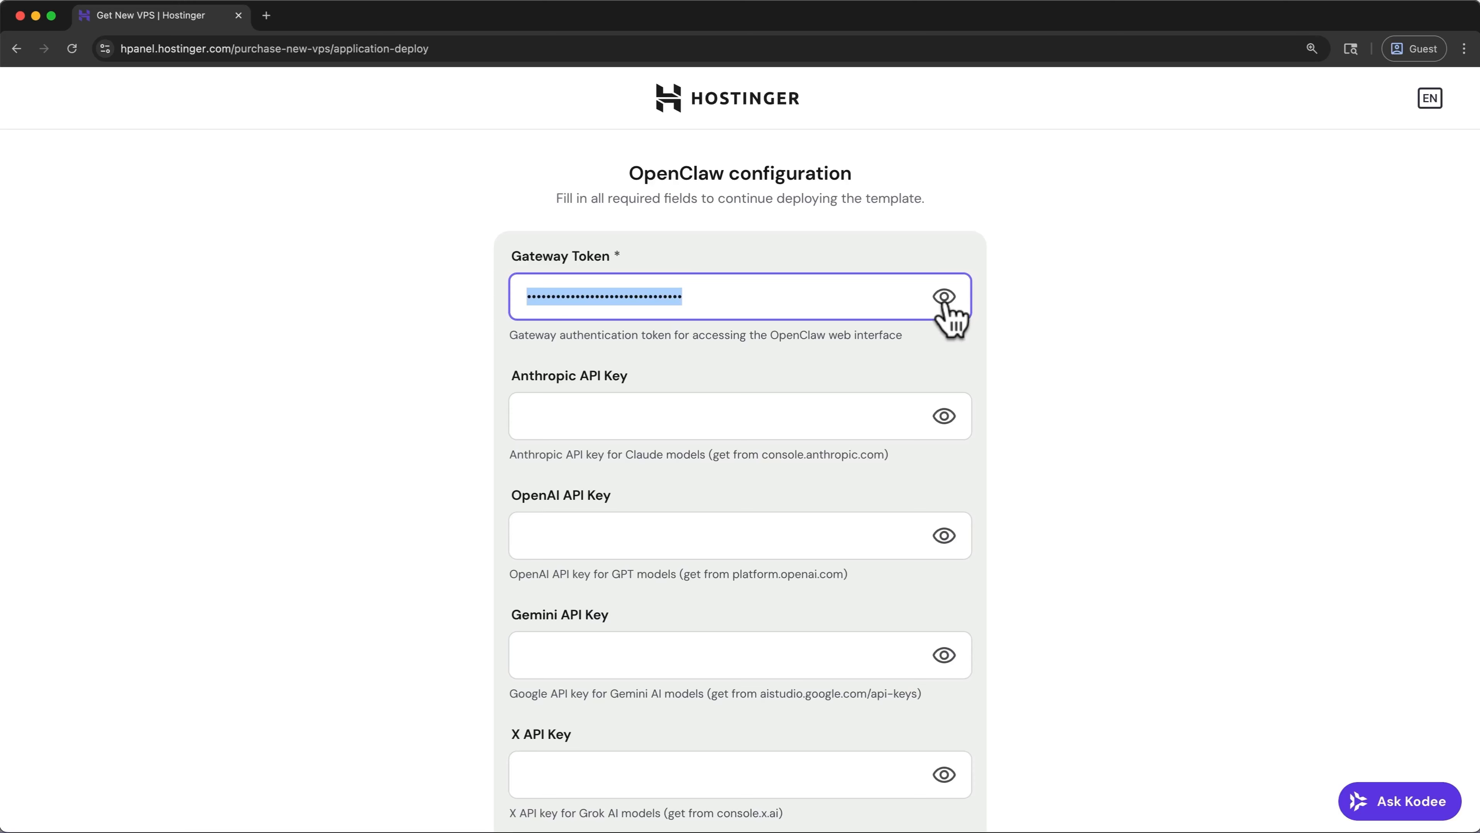
# Copy the console.anthropic.com address from the Anthropic API Key hint and open it in a new browser tab
pyautogui.click(881, 400)
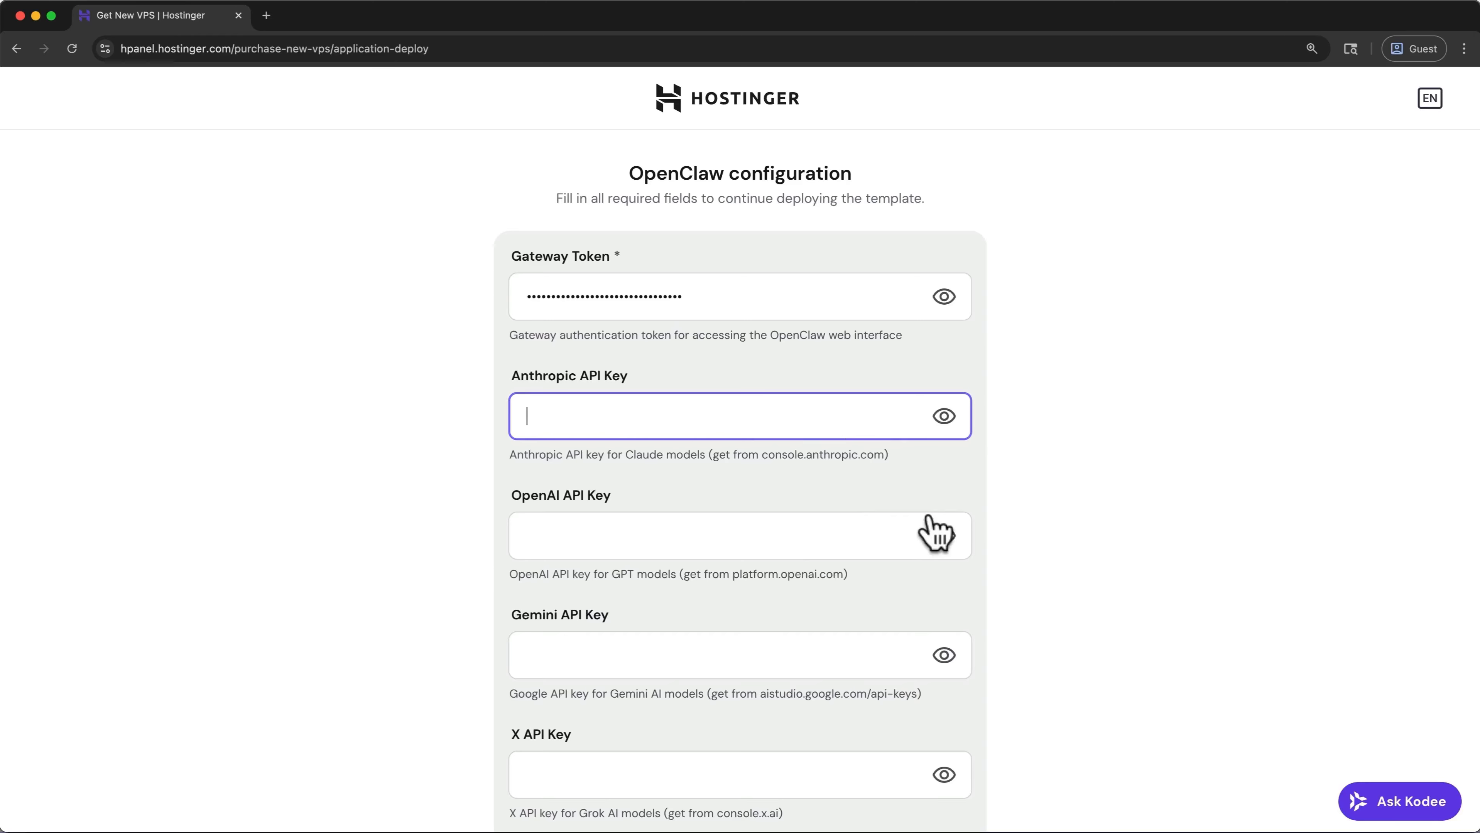
pyautogui.moveTo(764, 452); pyautogui.dragTo(884, 454)
pyautogui.press('super+c')
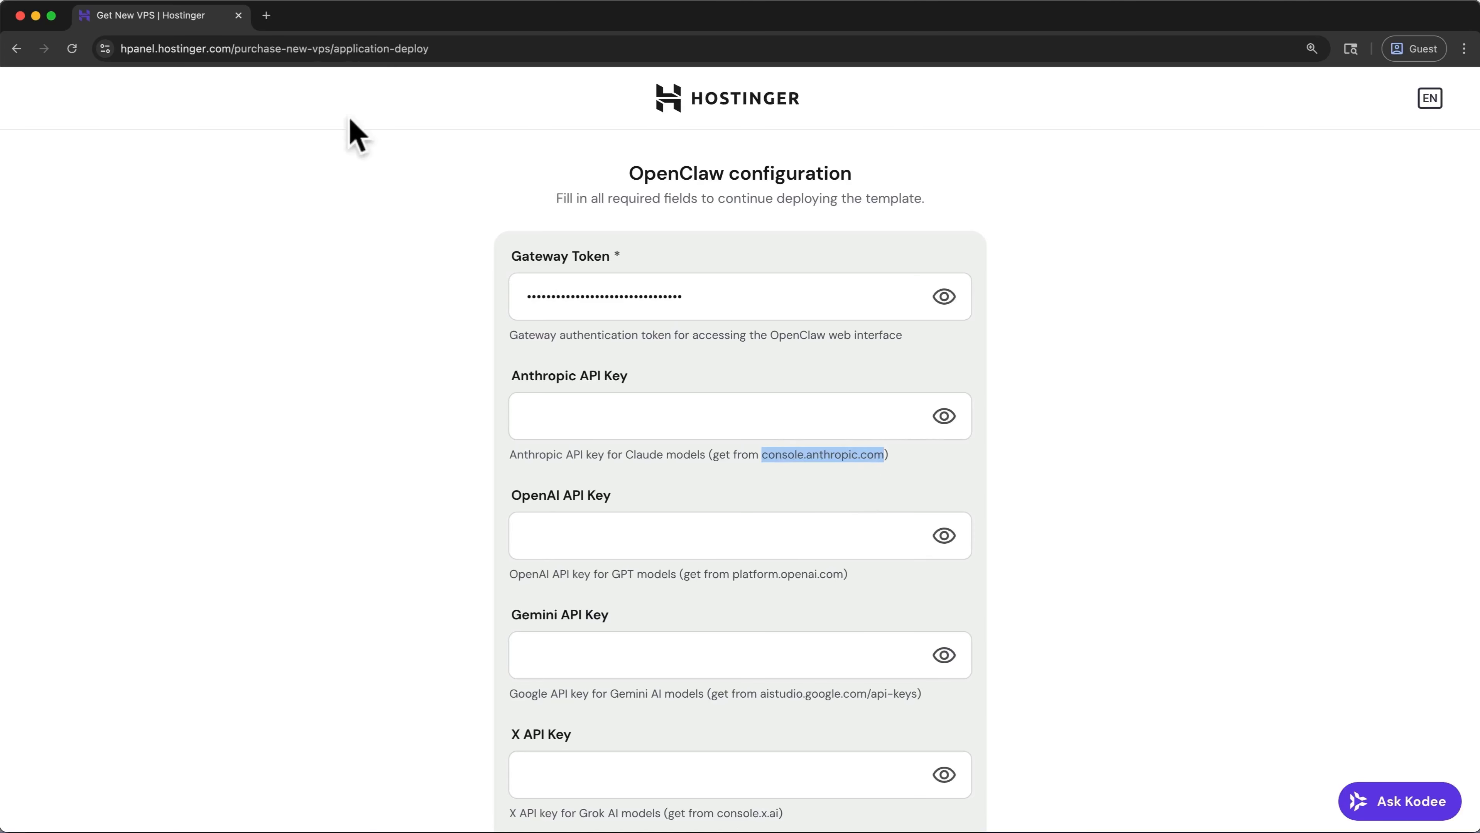
pyautogui.click(266, 16)
pyautogui.press('super+v')
pyautogui.press('Return')
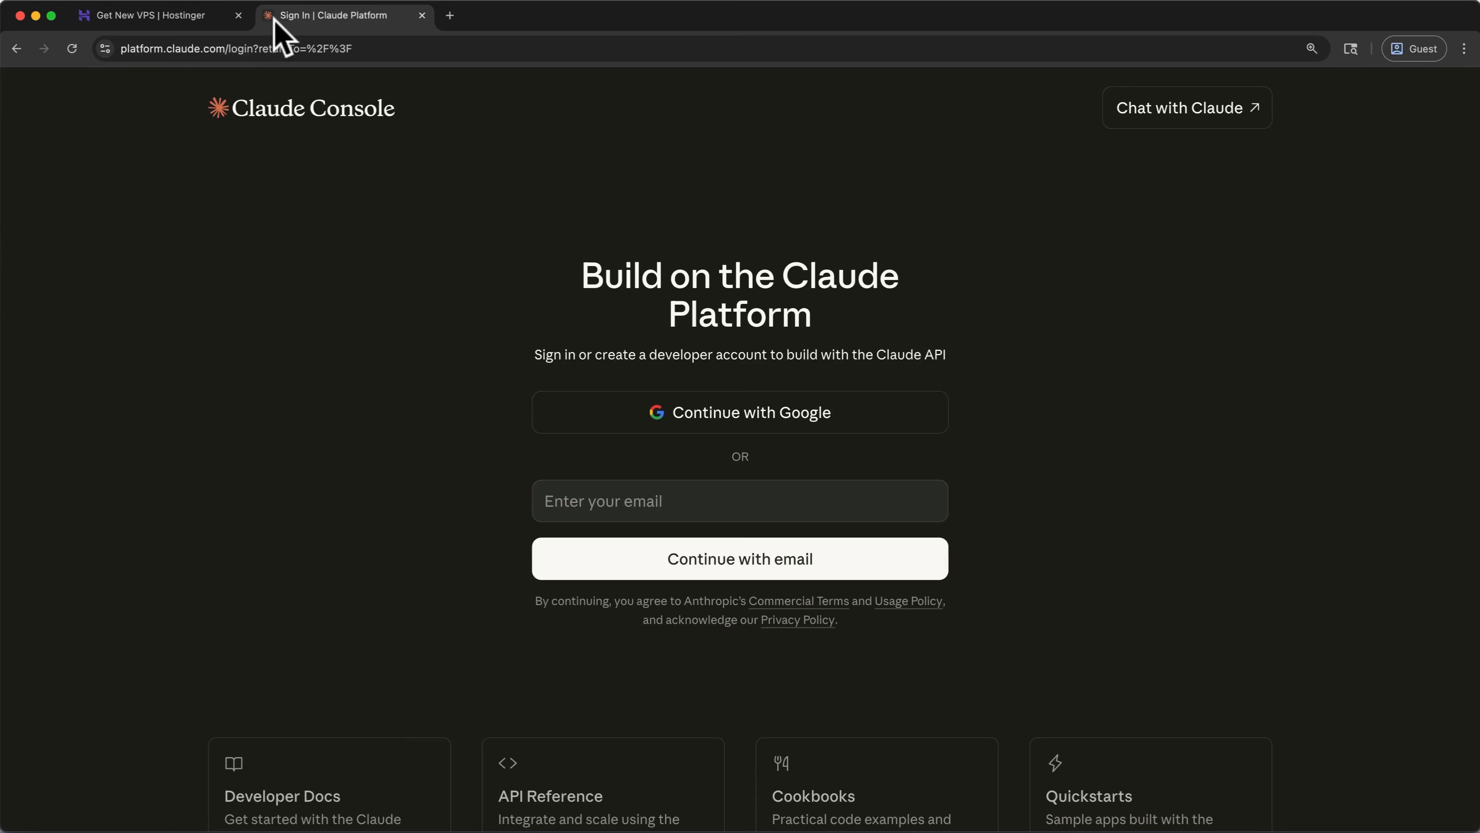
# Enter the account e-mail on the Claude Console sign-in page and request the login message
pyautogui.click(585, 491)
pyautogui.press('super+v')
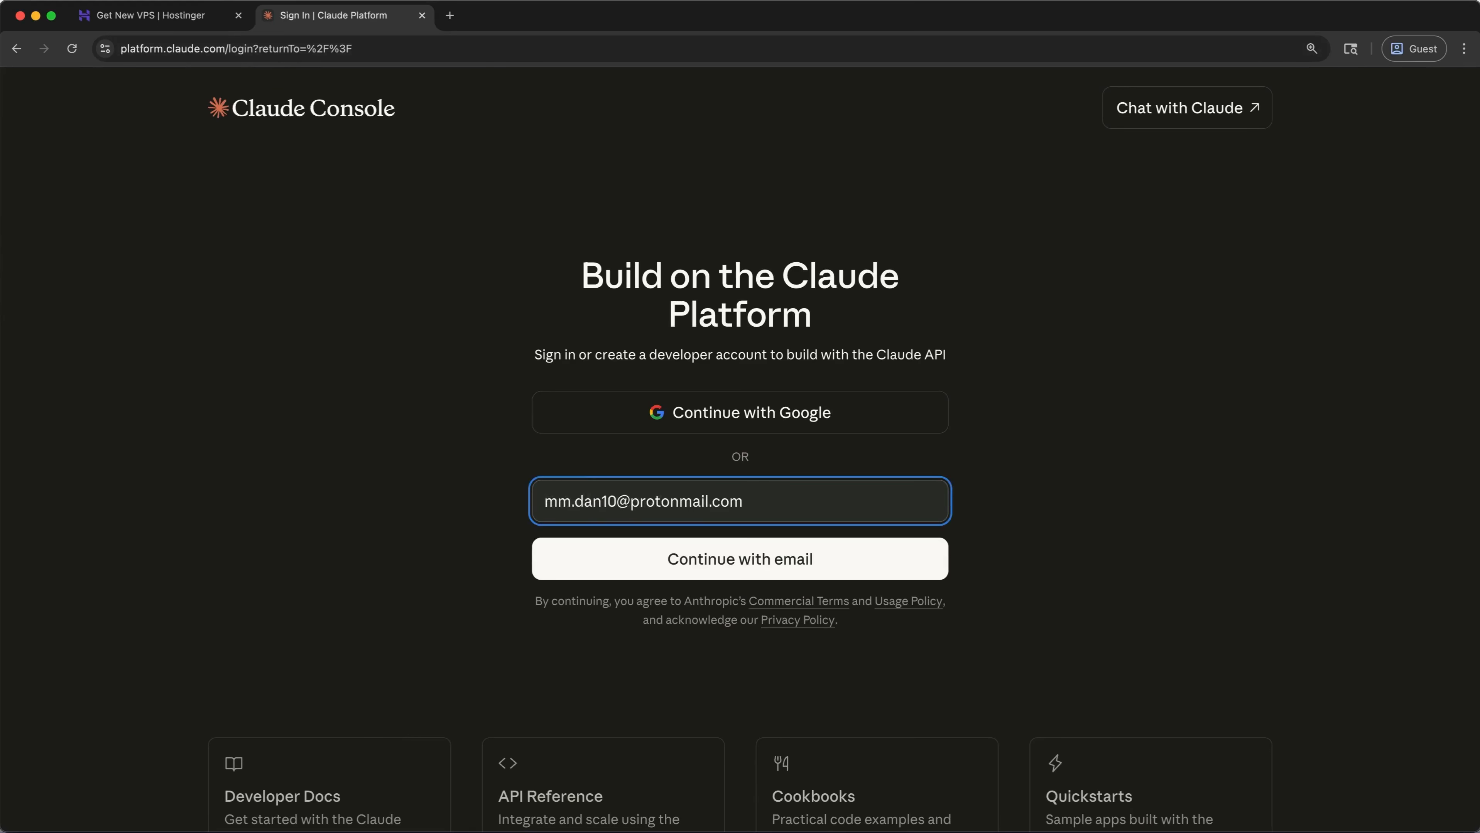
pyautogui.click(839, 568)
pyautogui.click(840, 569)
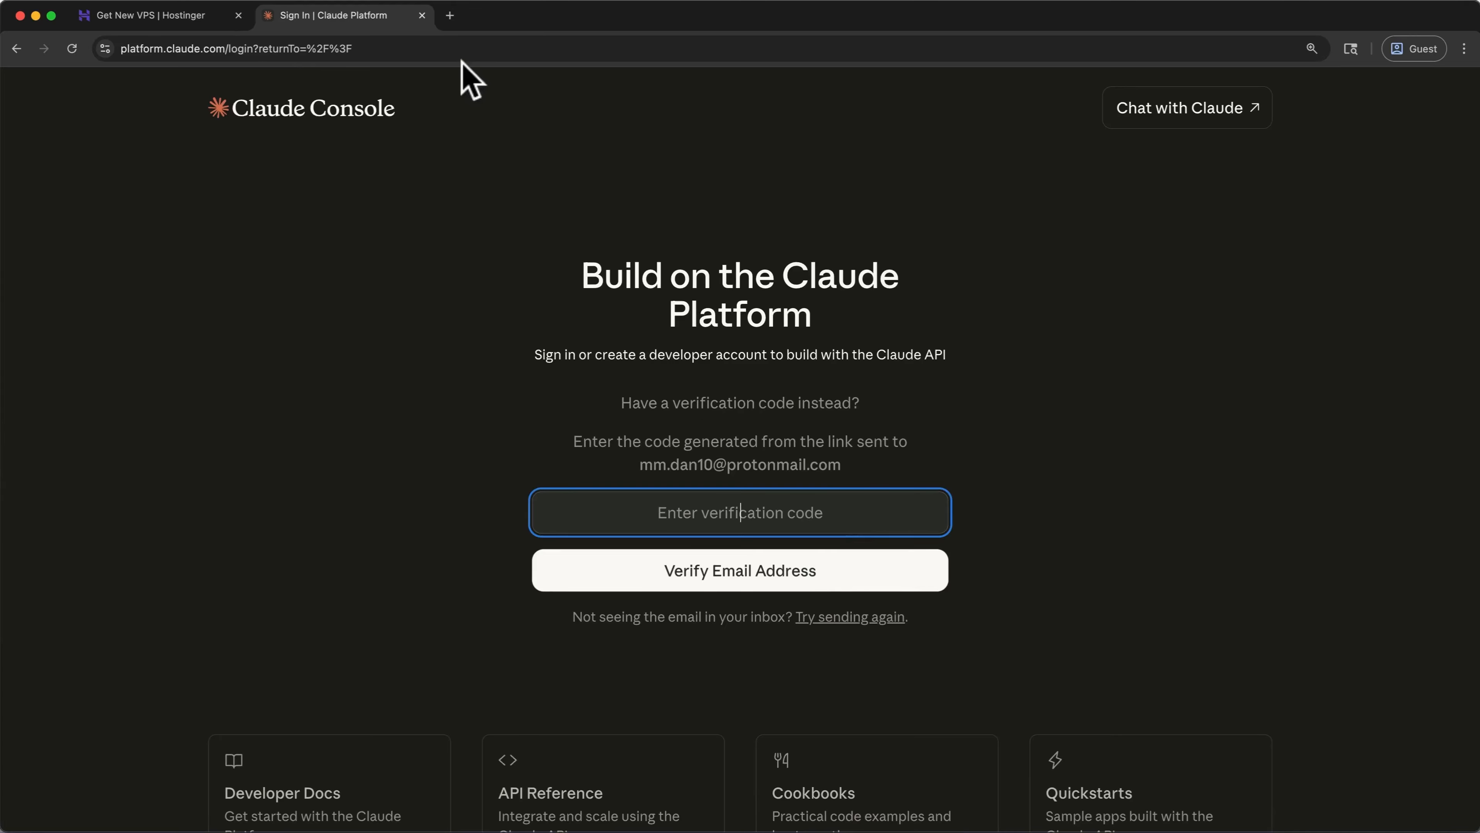
# Switch to Proton Mail, sign in to Claude Console through the e-mailed secure link, and close the old sign-in tab
pyautogui.click(450, 17)
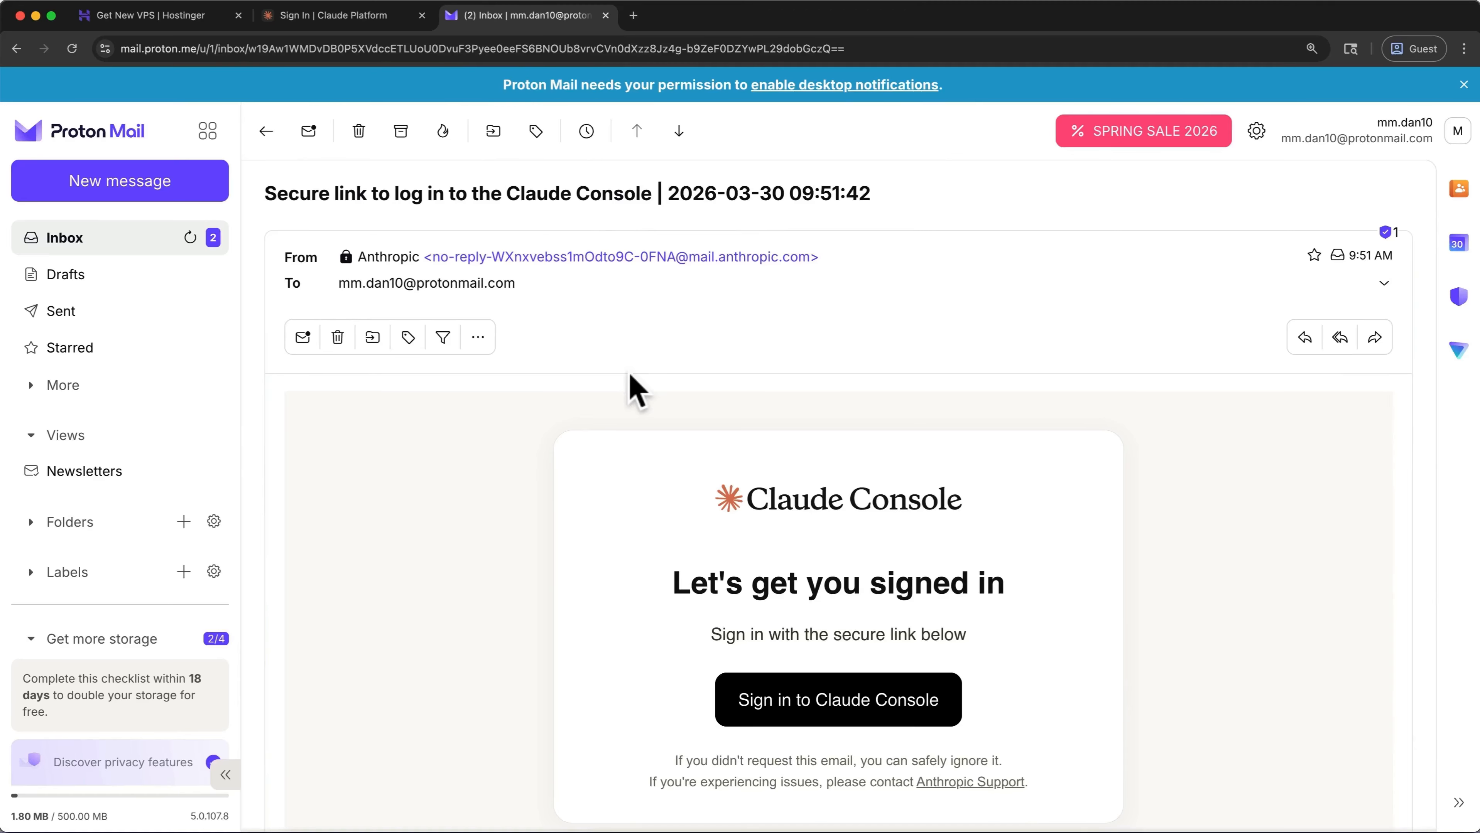
pyautogui.click(769, 719)
pyautogui.click(962, 530)
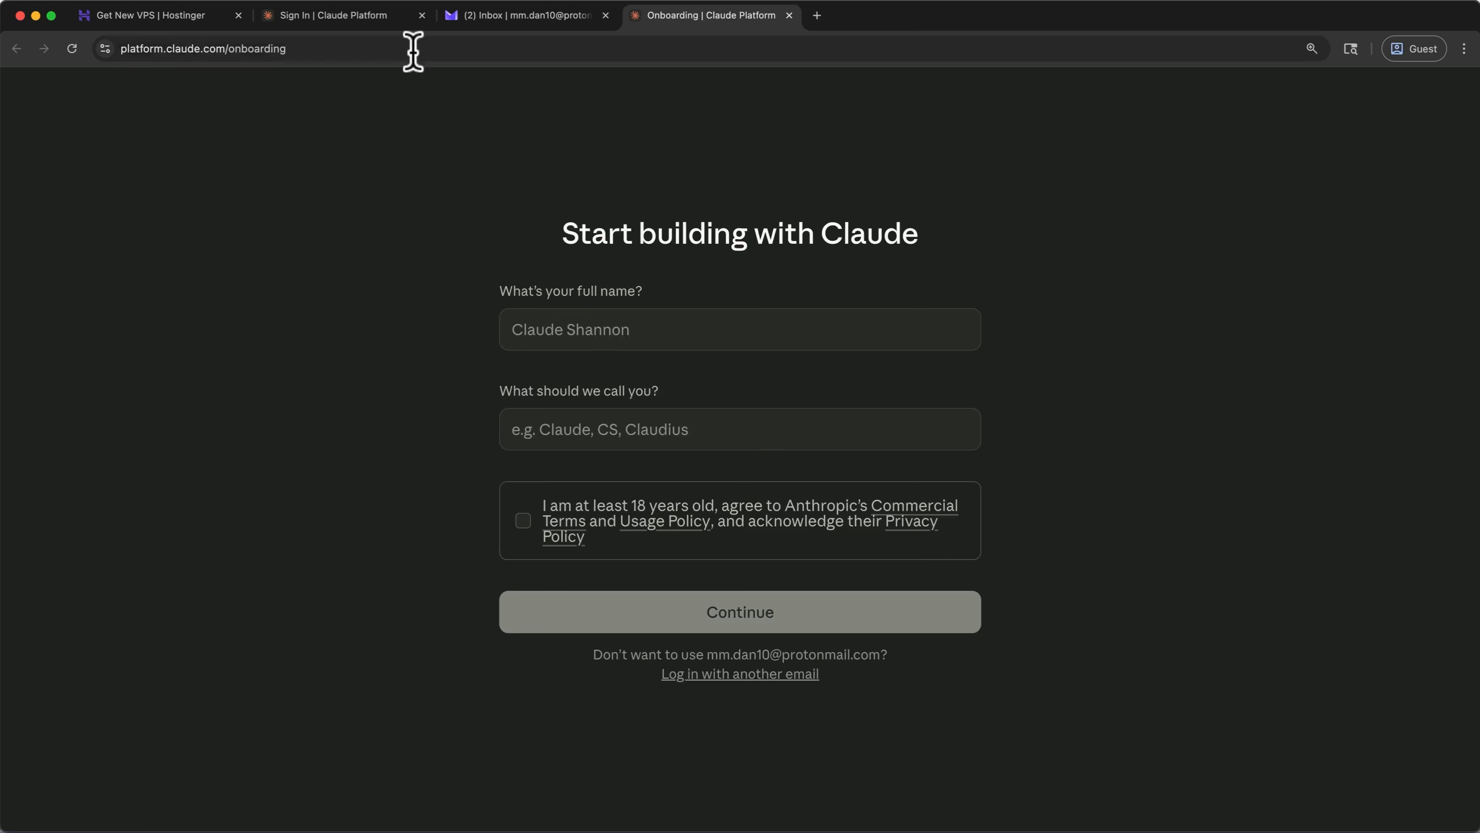
pyautogui.click(420, 16)
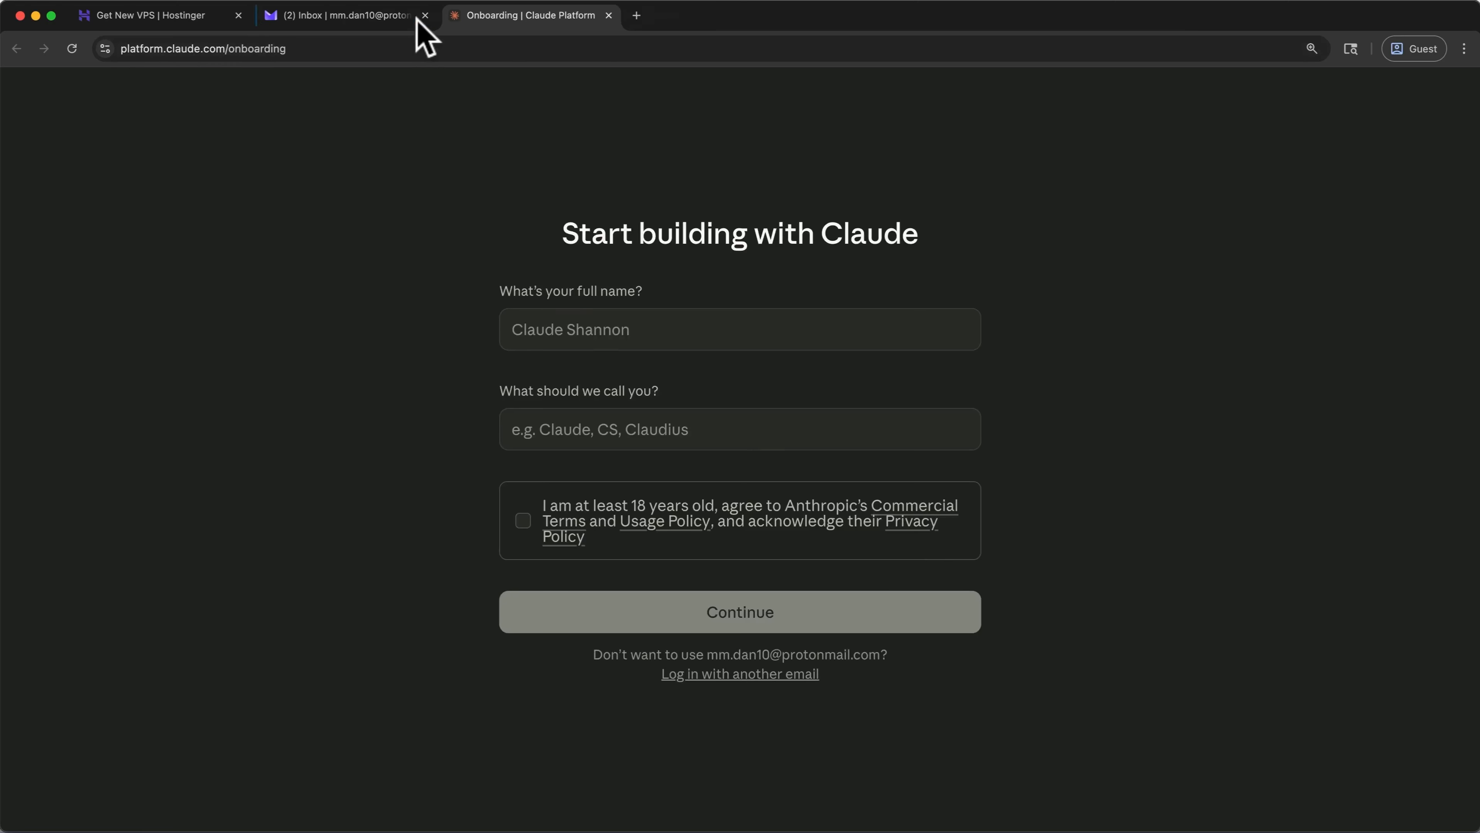
# Complete the Claude onboarding with the full name and preferred name, accept the terms, and choose the Individual account type
pyautogui.click(704, 320)
pyautogui.click(756, 424)
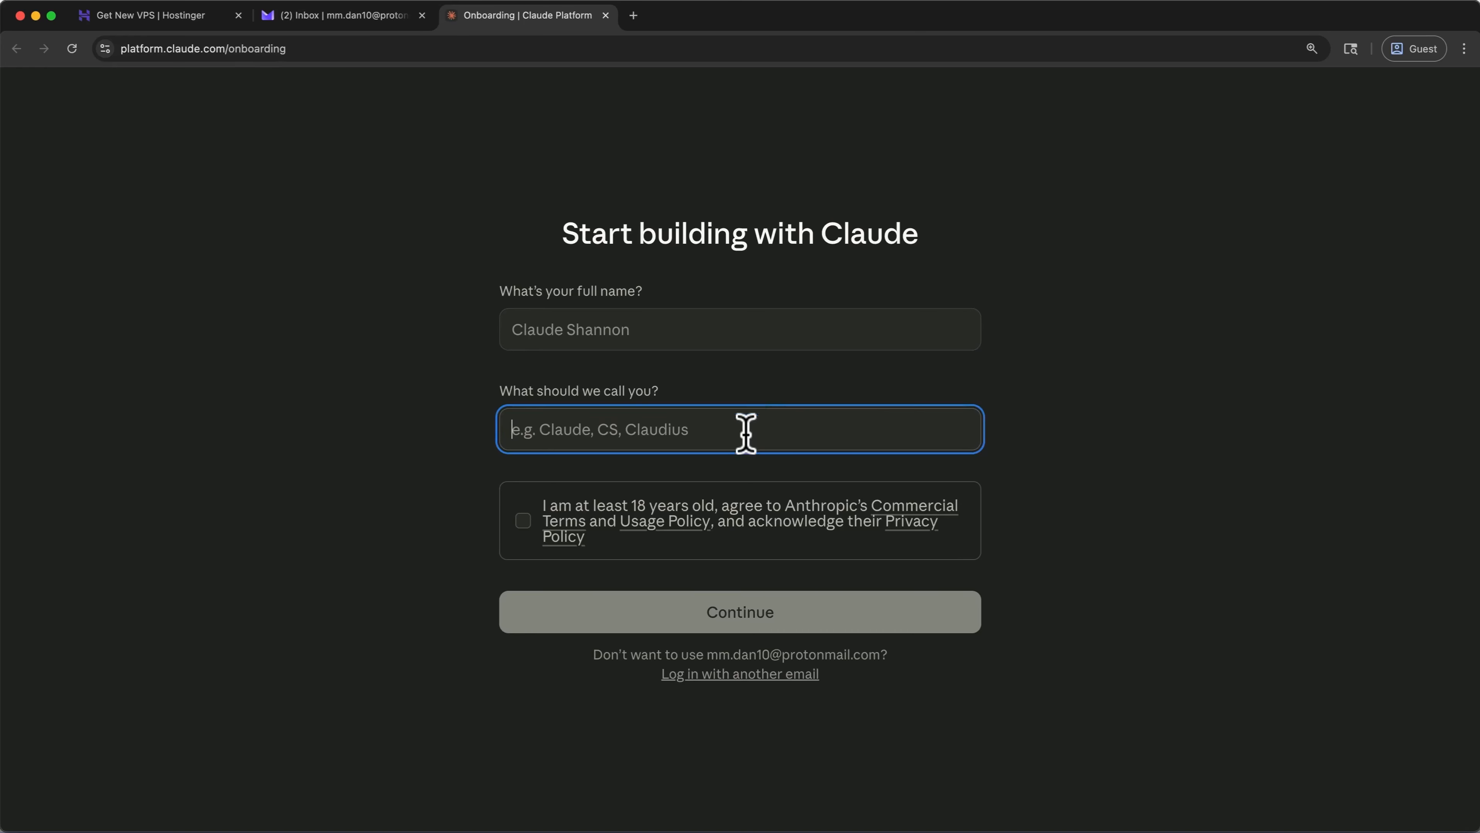
pyautogui.click(524, 522)
pyautogui.click(621, 624)
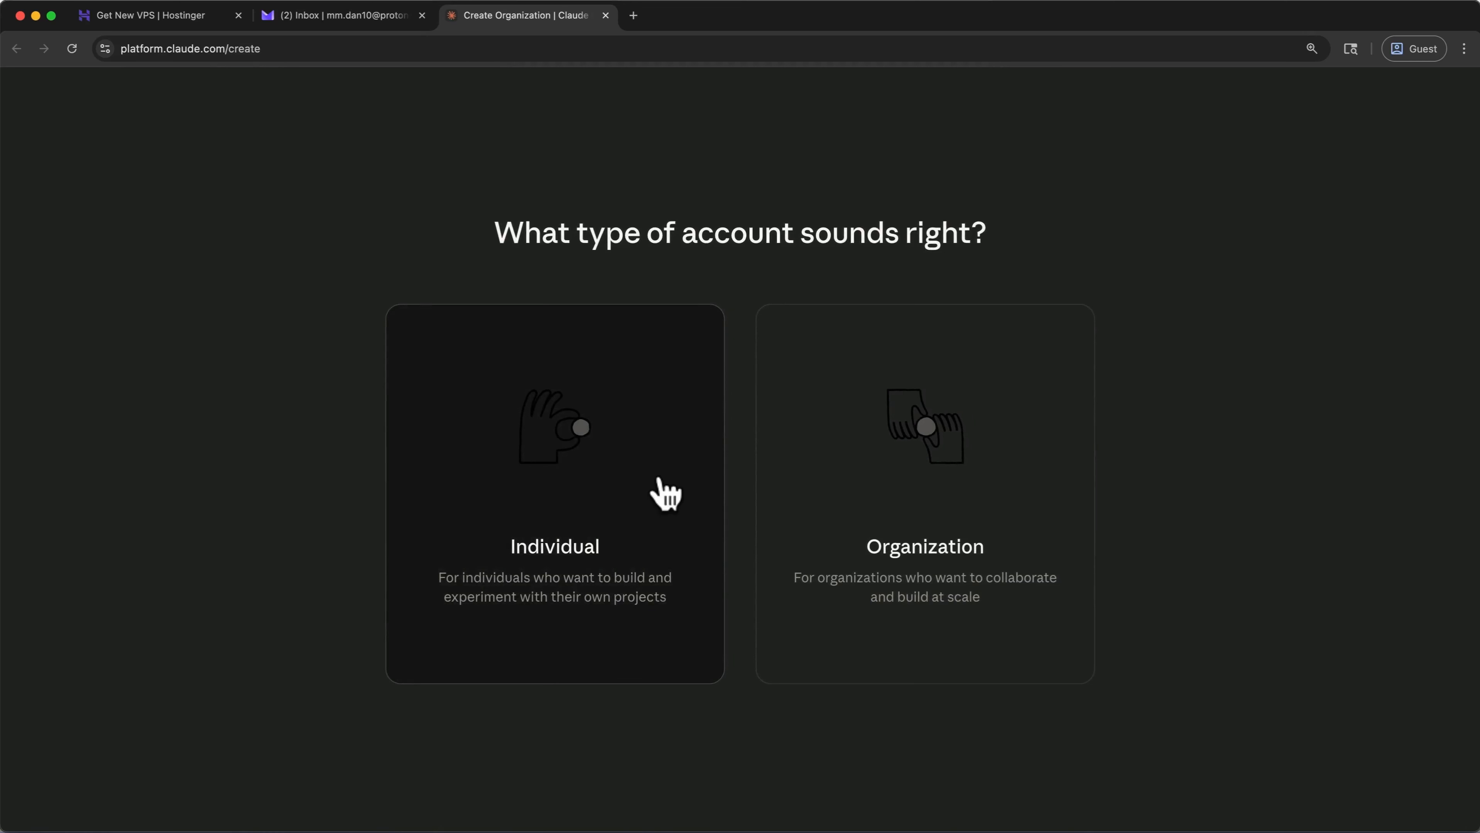
pyautogui.click(664, 492)
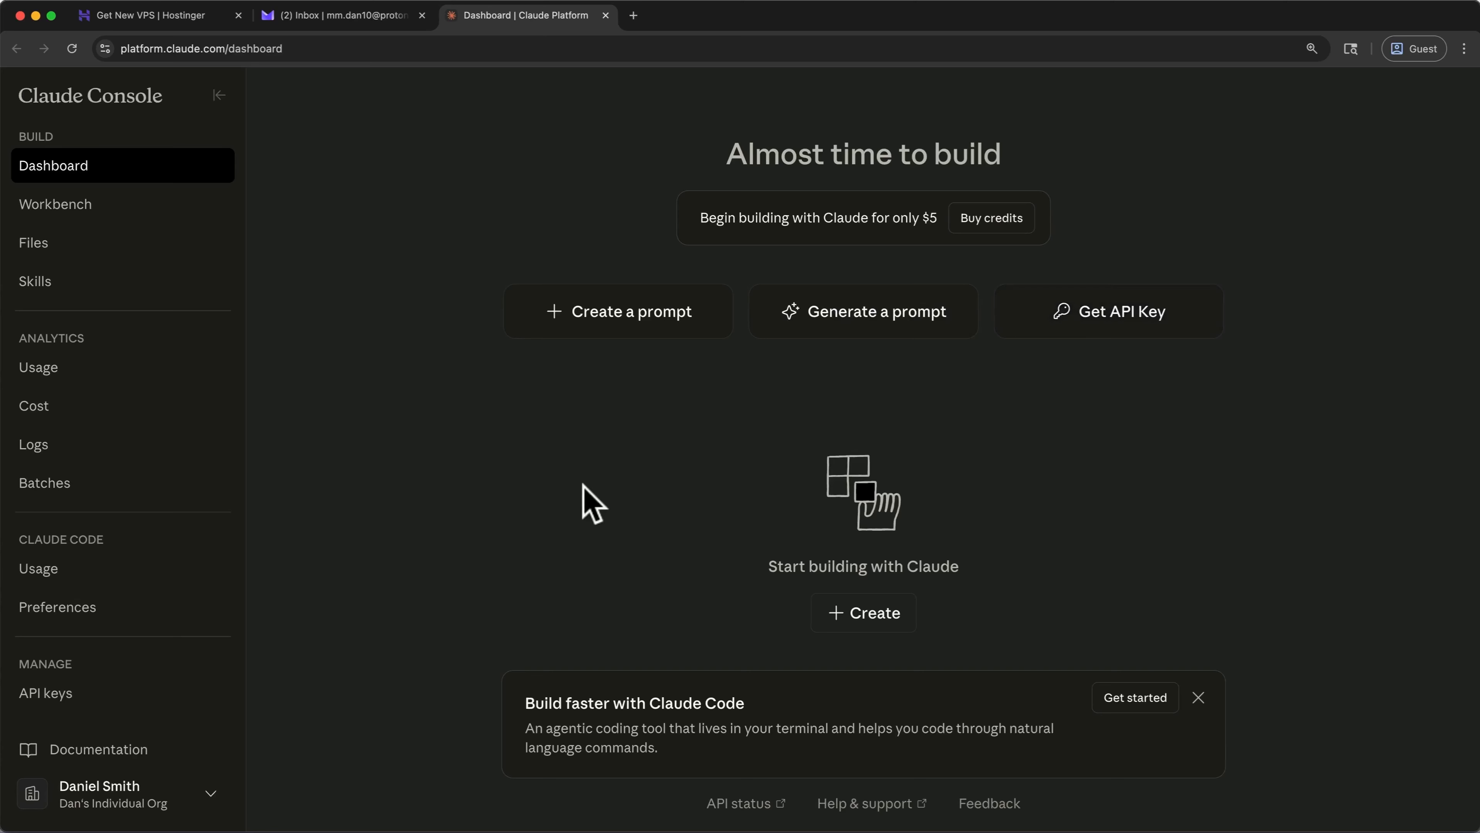
# Open the Limits page of the Claude Console to view the API rate limits
pyautogui.scroll(-2, 157, 628)
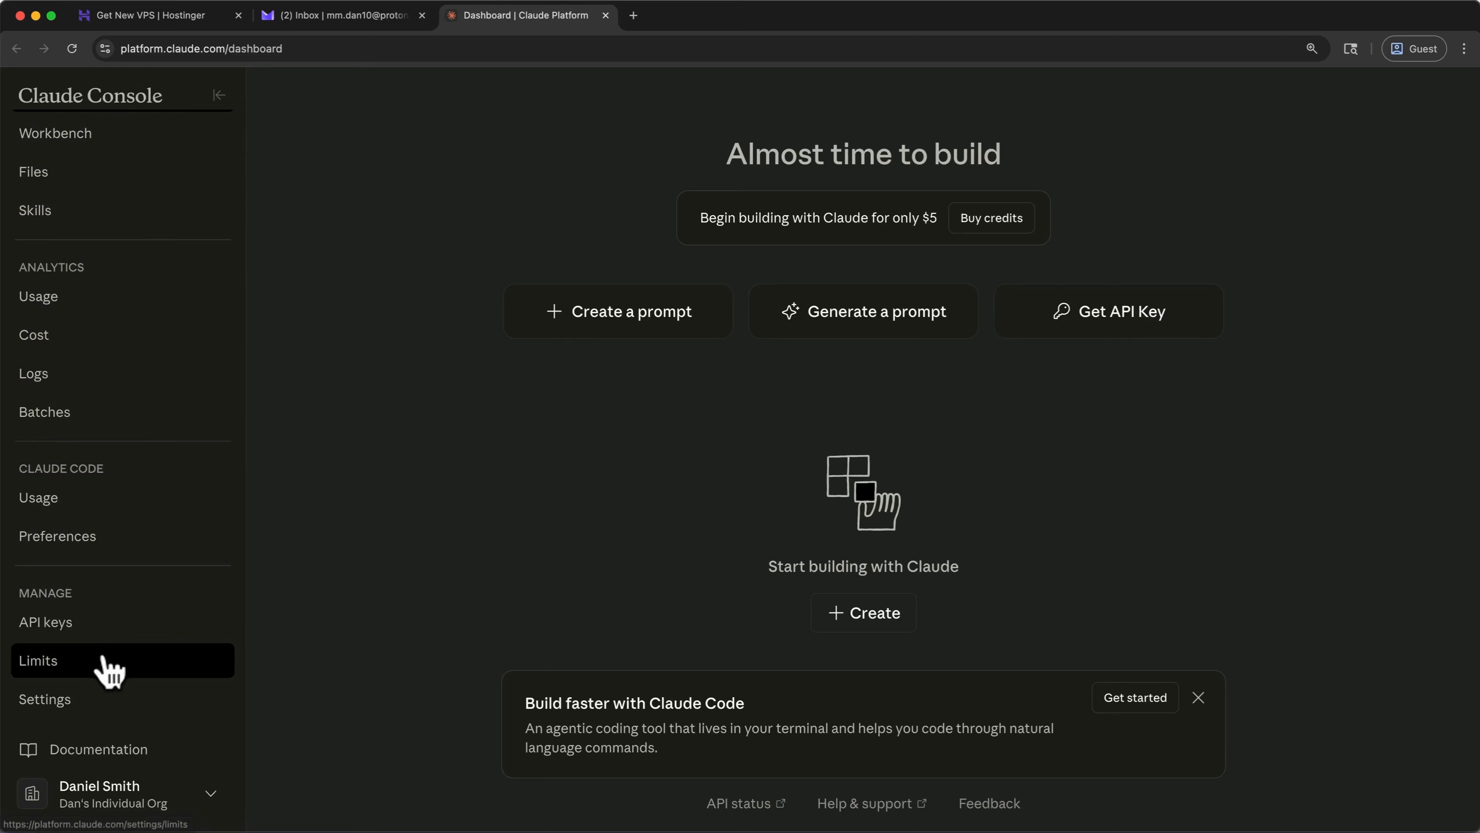
pyautogui.click(109, 670)
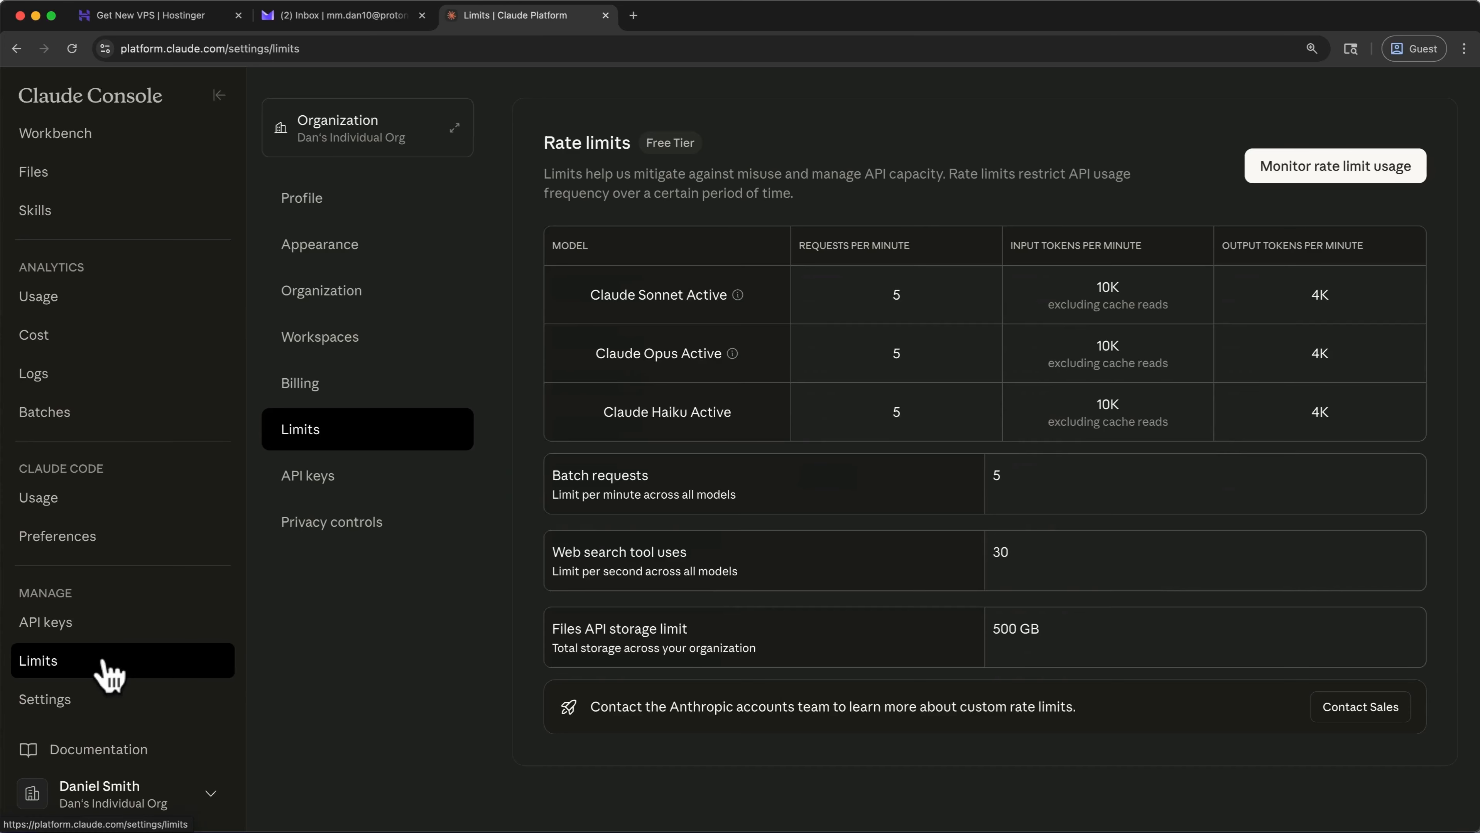
# Open the credit purchase form in Billing and check the Tier 1 and Tier 2 credit purchase requirements in the rate limits docs
pyautogui.click(350, 396)
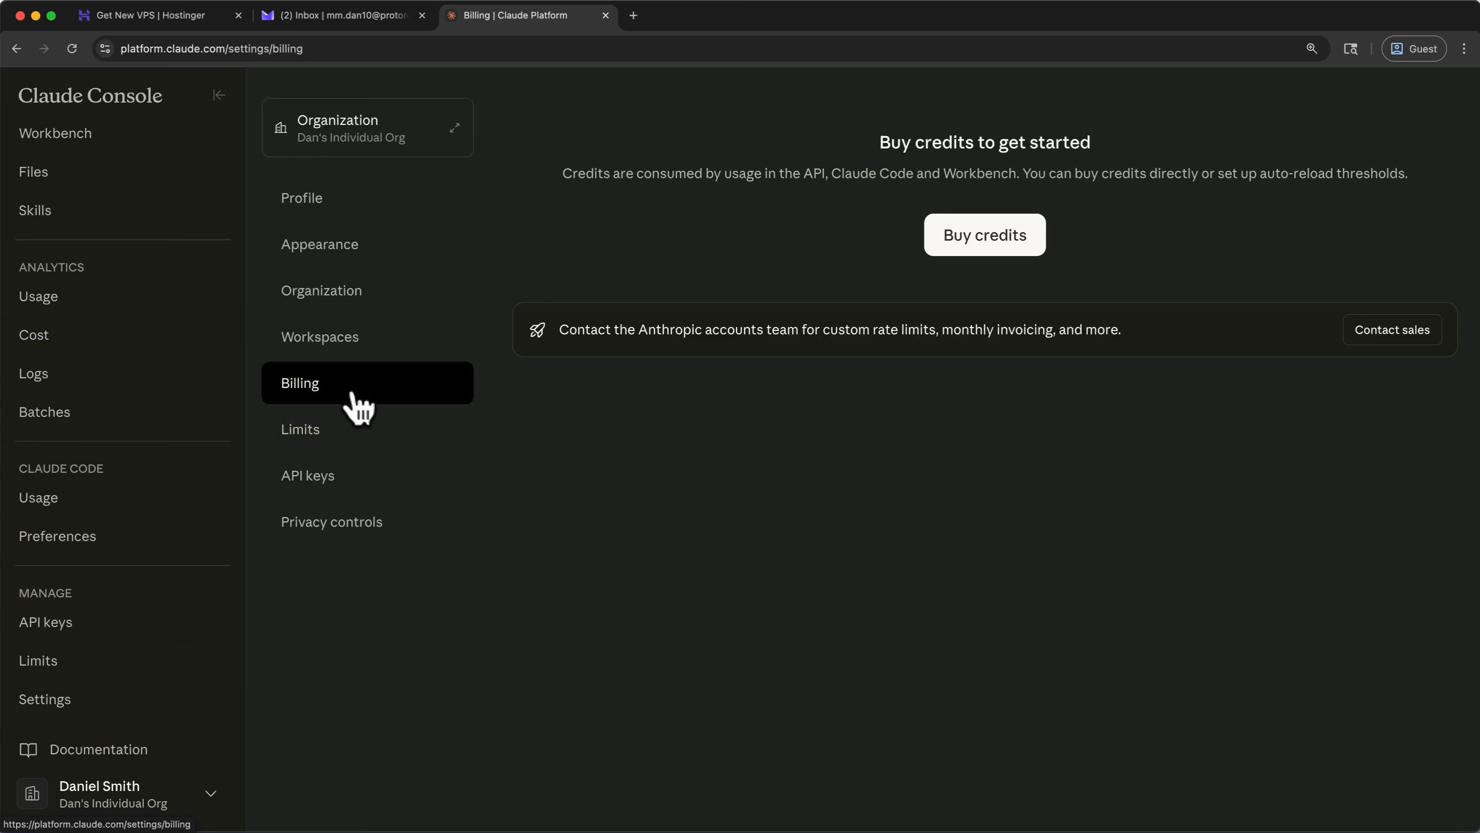
pyautogui.click(998, 239)
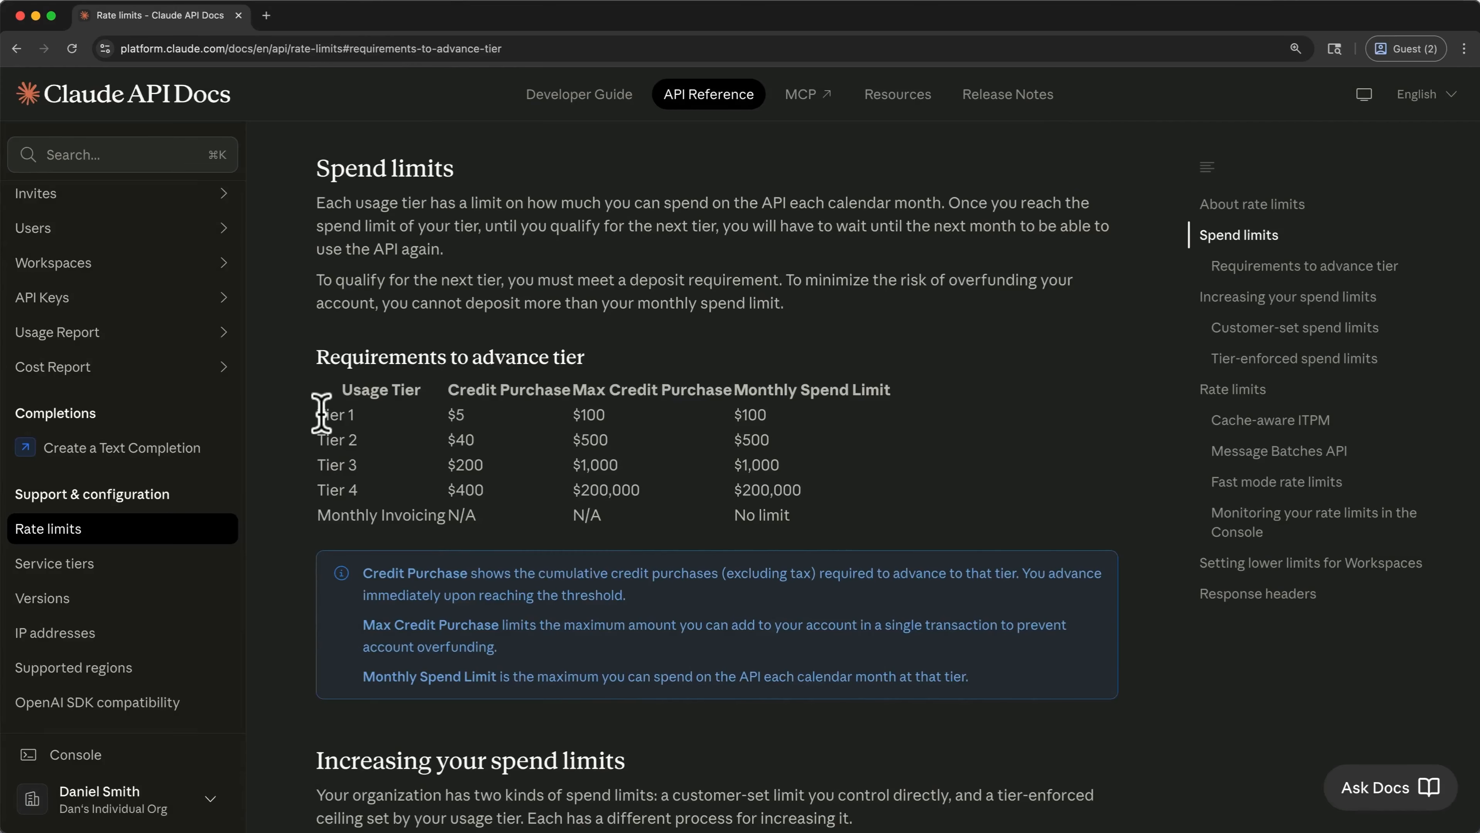
pyautogui.moveTo(318, 414); pyautogui.dragTo(464, 416)
pyautogui.moveTo(320, 438); pyautogui.dragTo(484, 455)
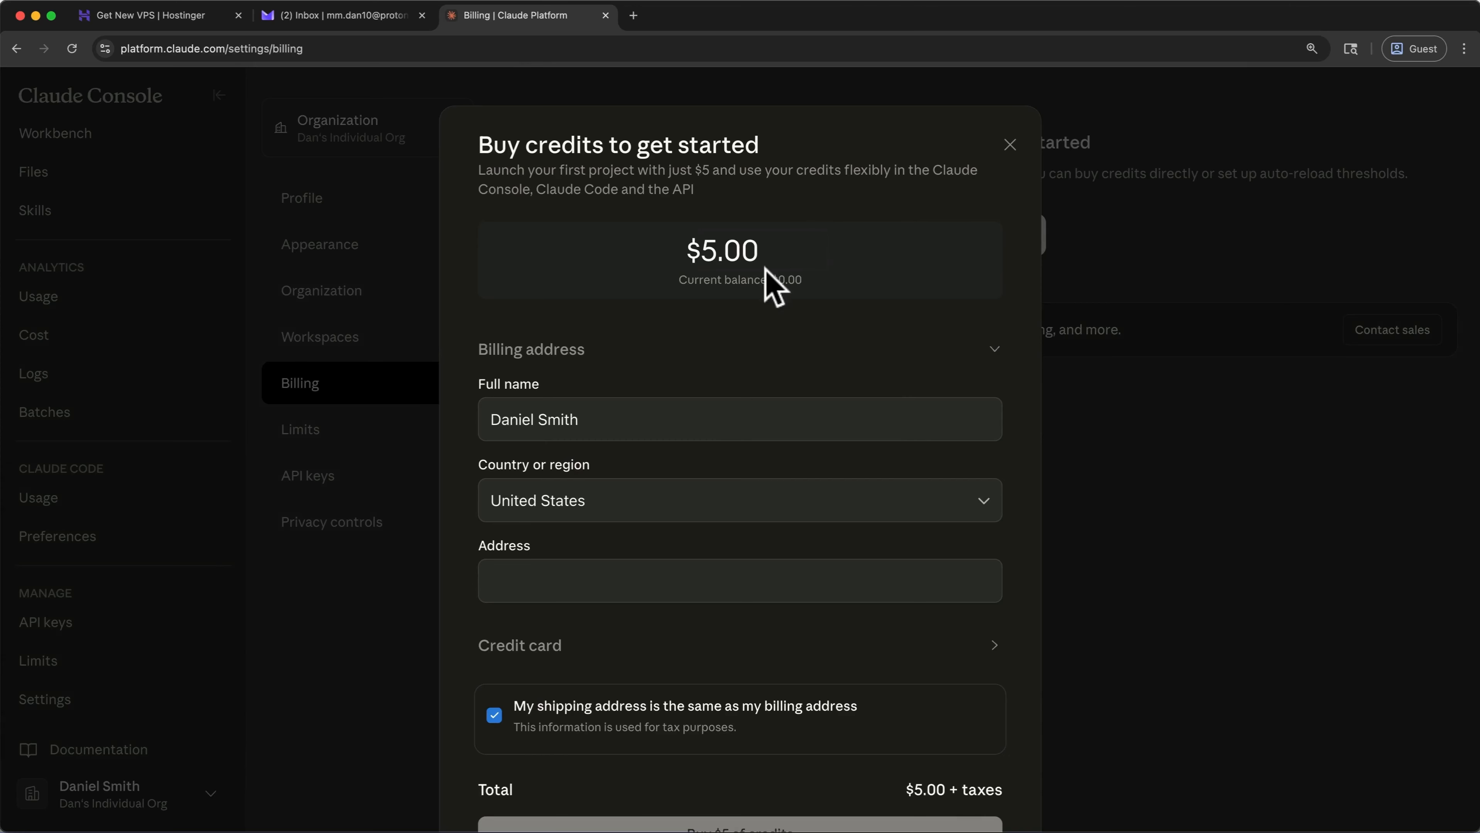
# Set the credit purchase to $40, complete the billing address and credit card details, buy the credits, and dismiss the welcome dialog
pyautogui.click(753, 258)
pyautogui.press('BackSpace')
pyautogui.write('40')
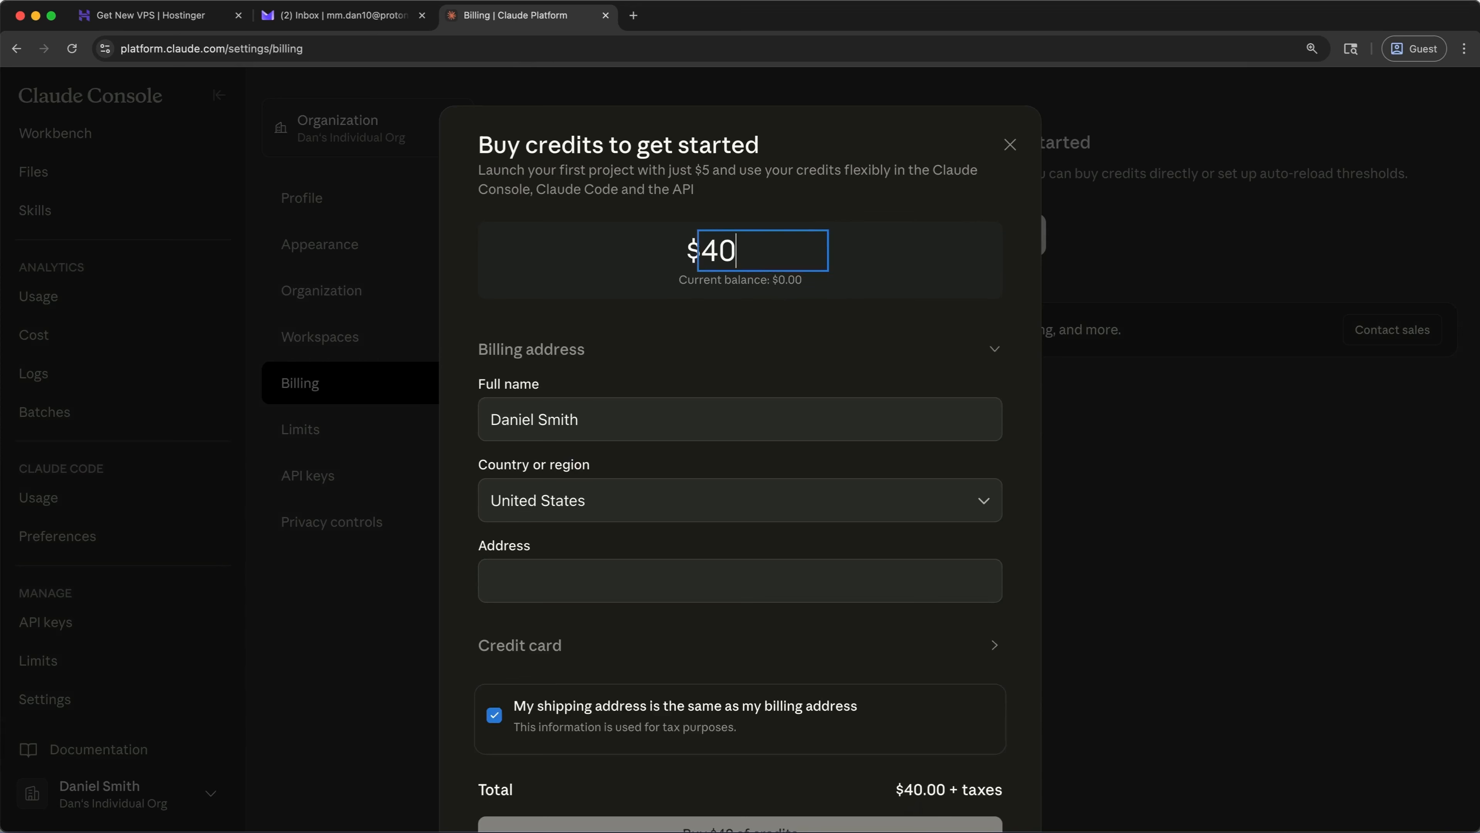
pyautogui.click(788, 204)
pyautogui.scroll(-3, 796, 224)
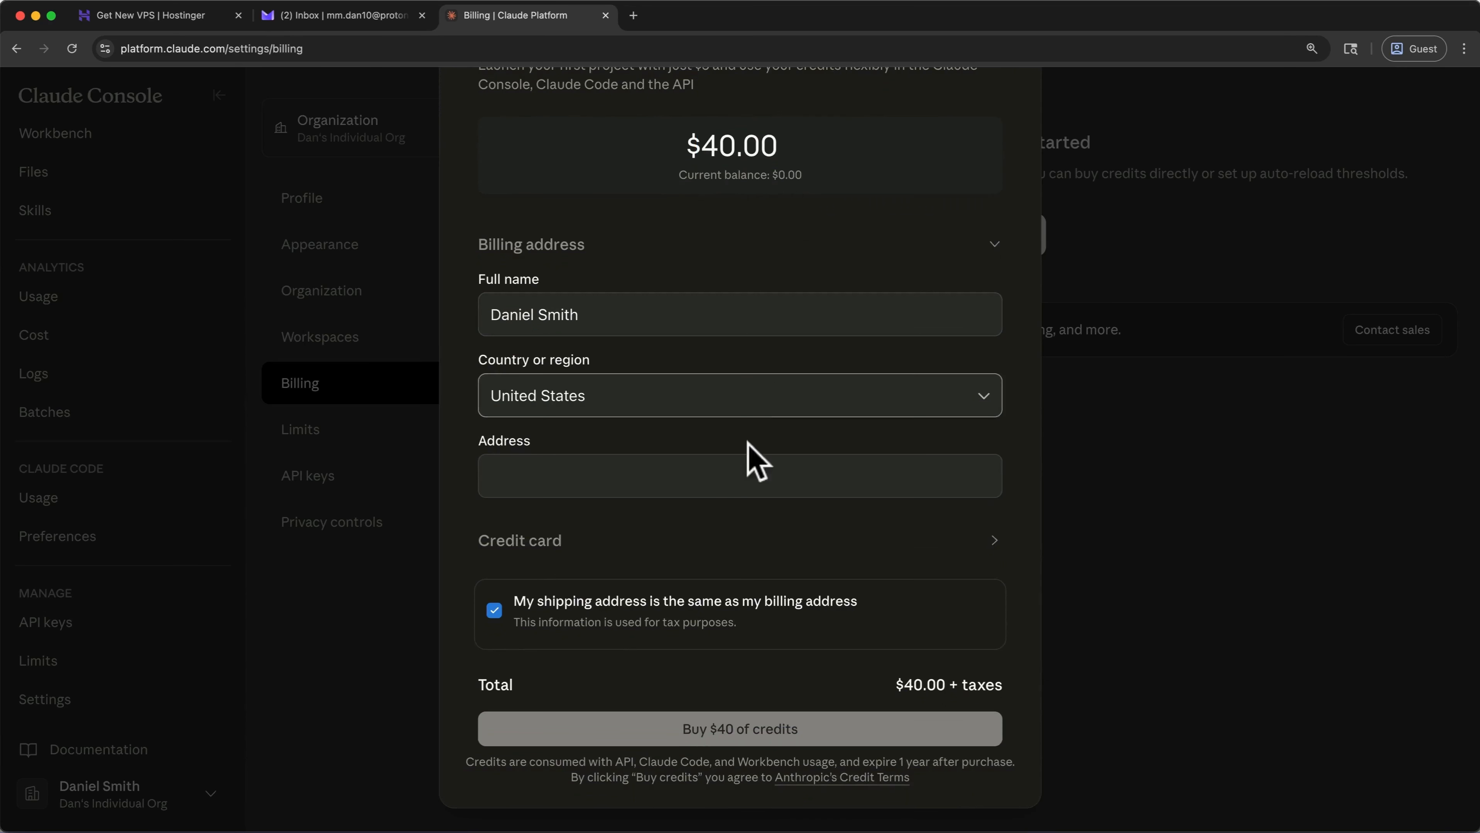
pyautogui.click(550, 543)
pyautogui.scroll(-3, 550, 544)
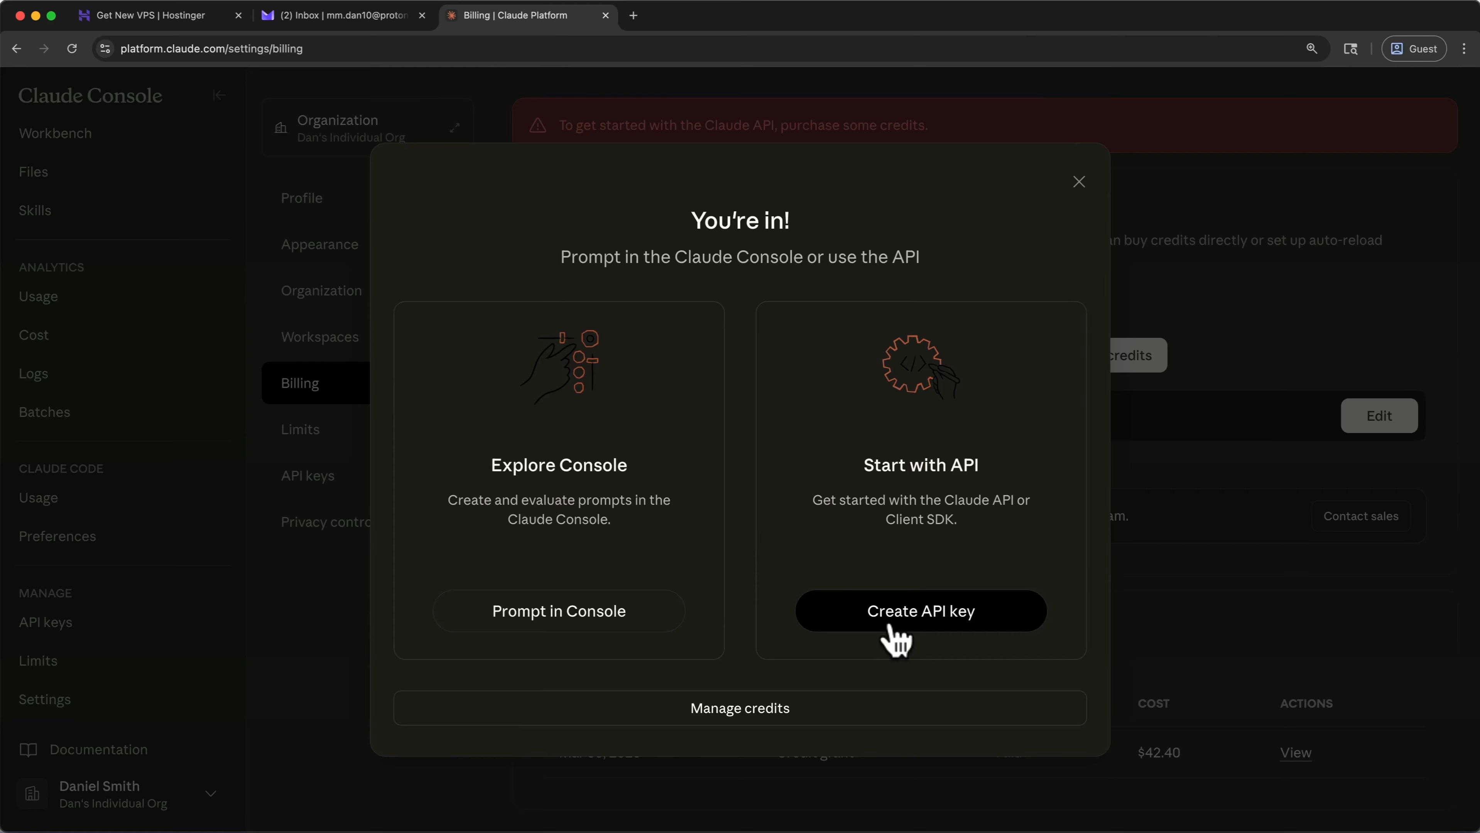
pyautogui.click(1078, 182)
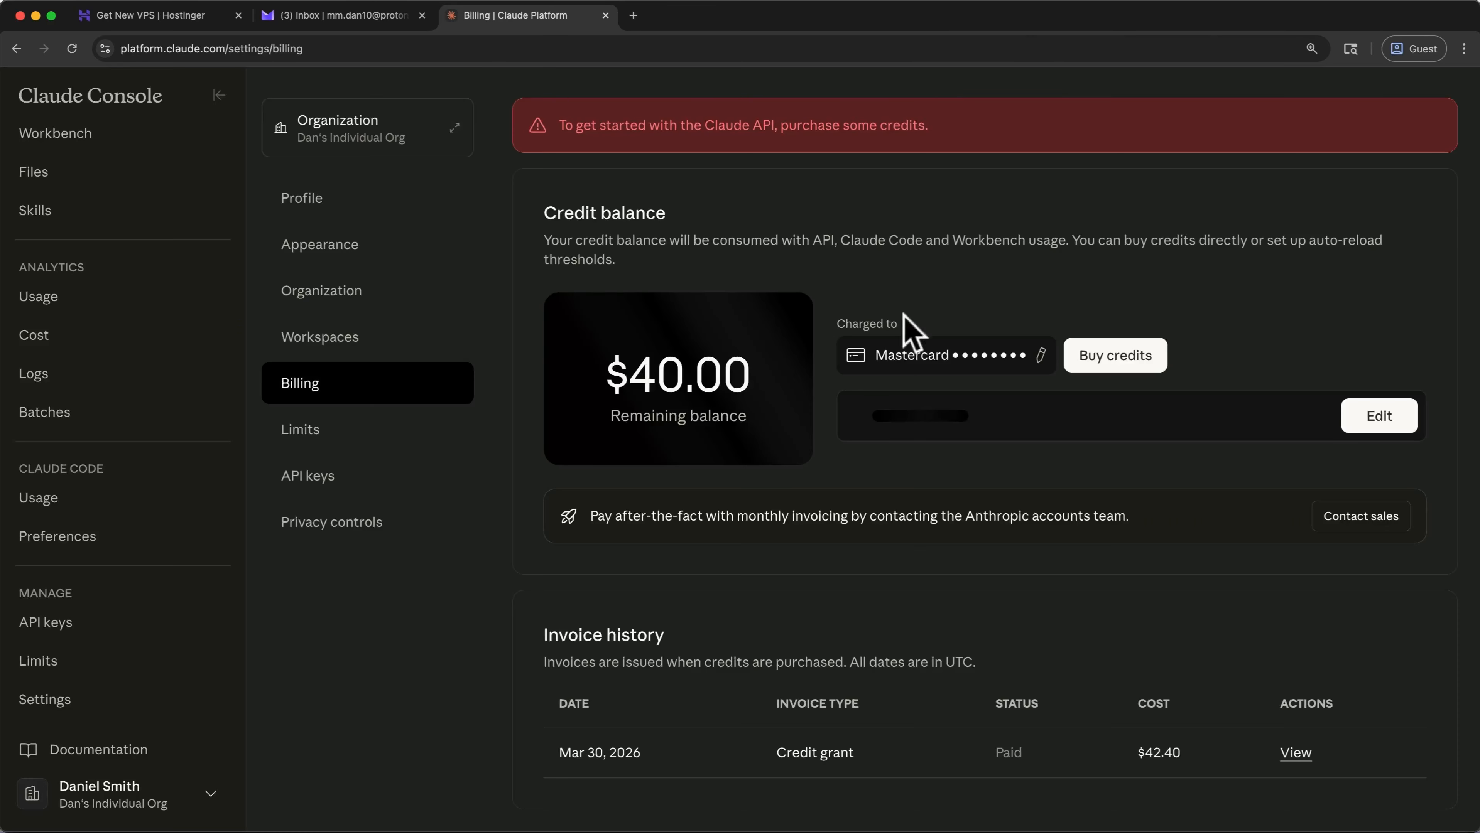
# Create an API key named openclaw-claude in the Default workspace of the Claude Console
pyautogui.click(111, 633)
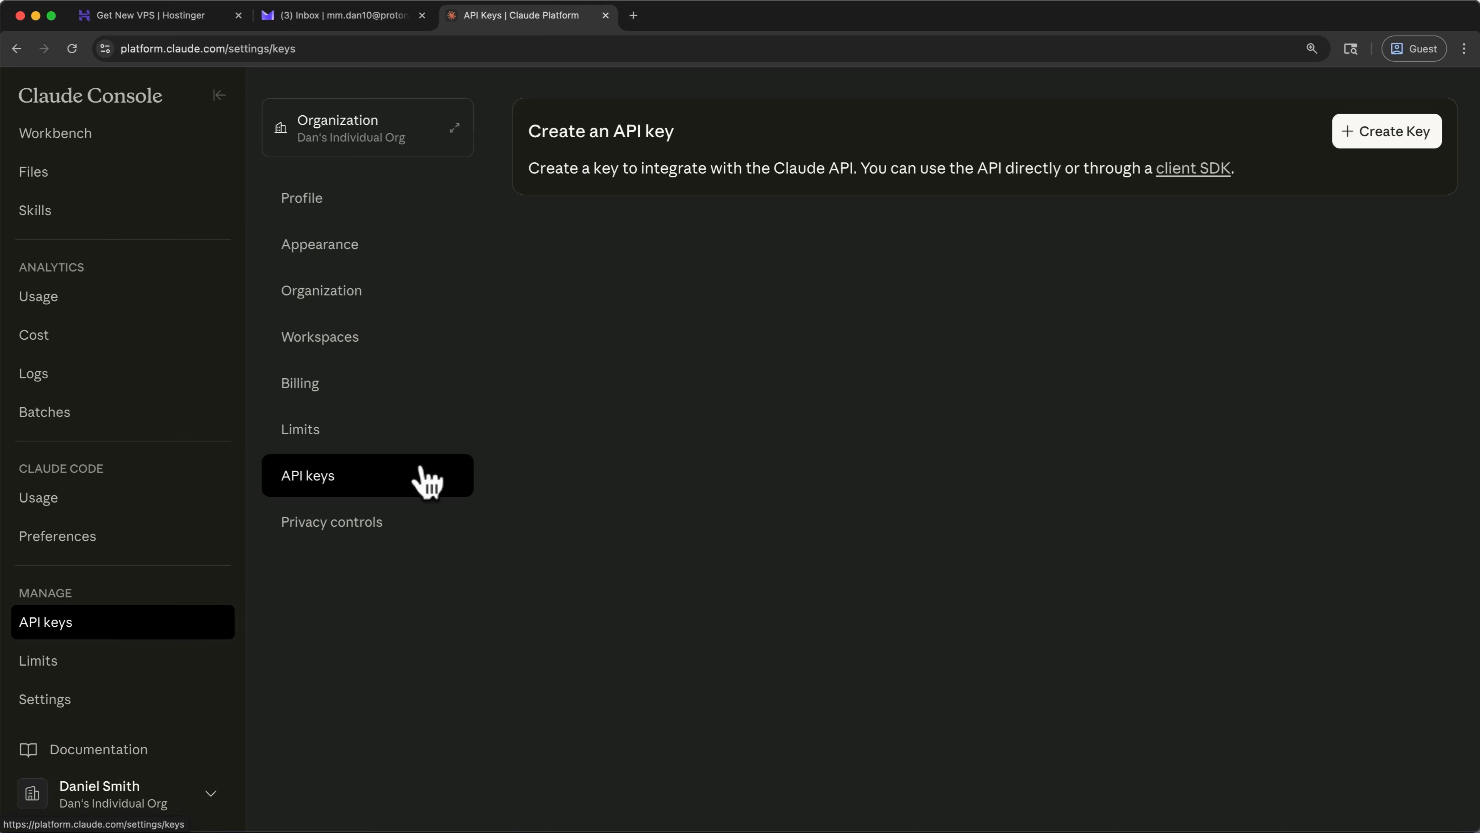
pyautogui.click(1344, 161)
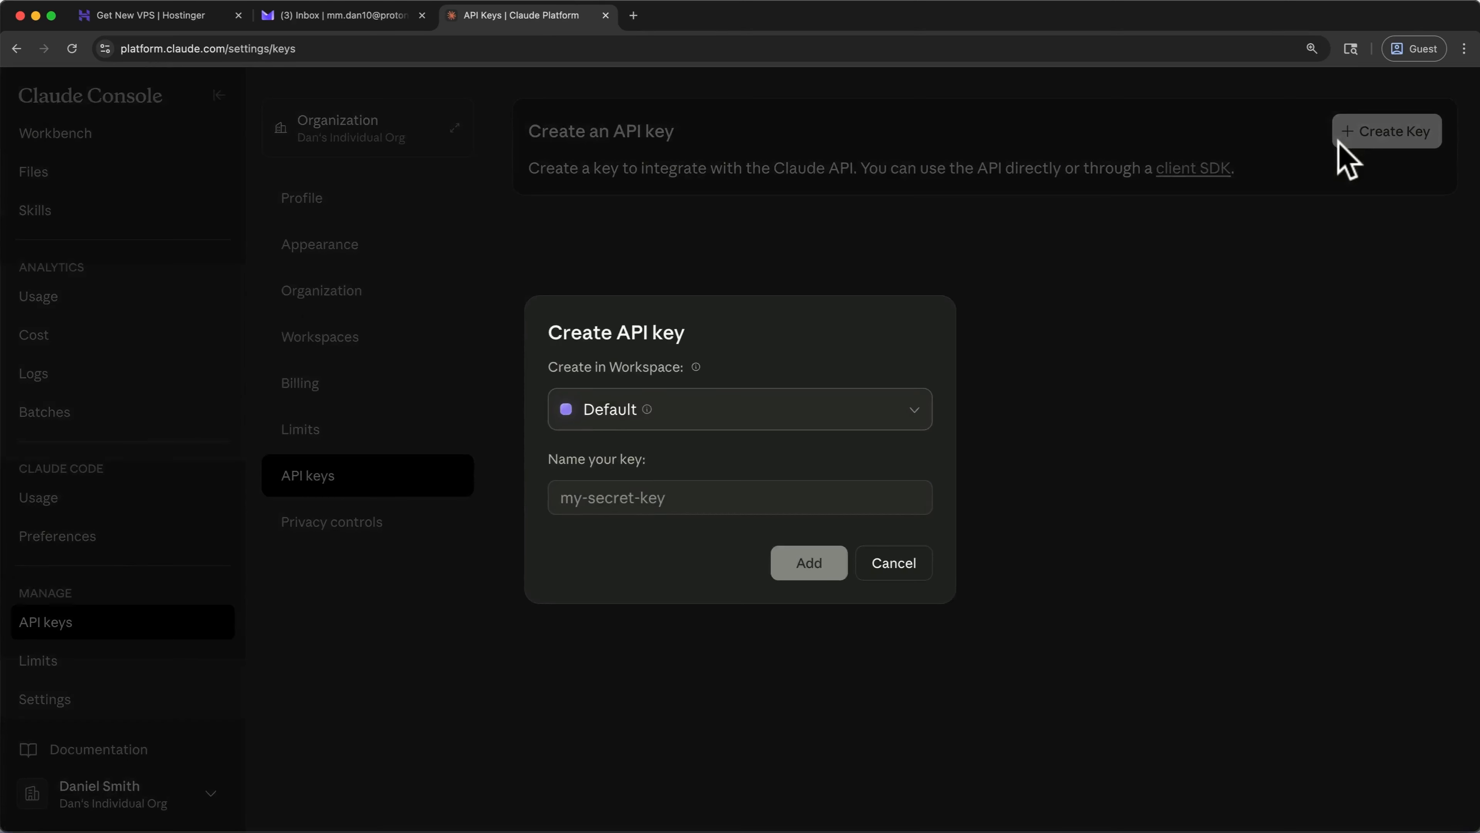
pyautogui.click(892, 498)
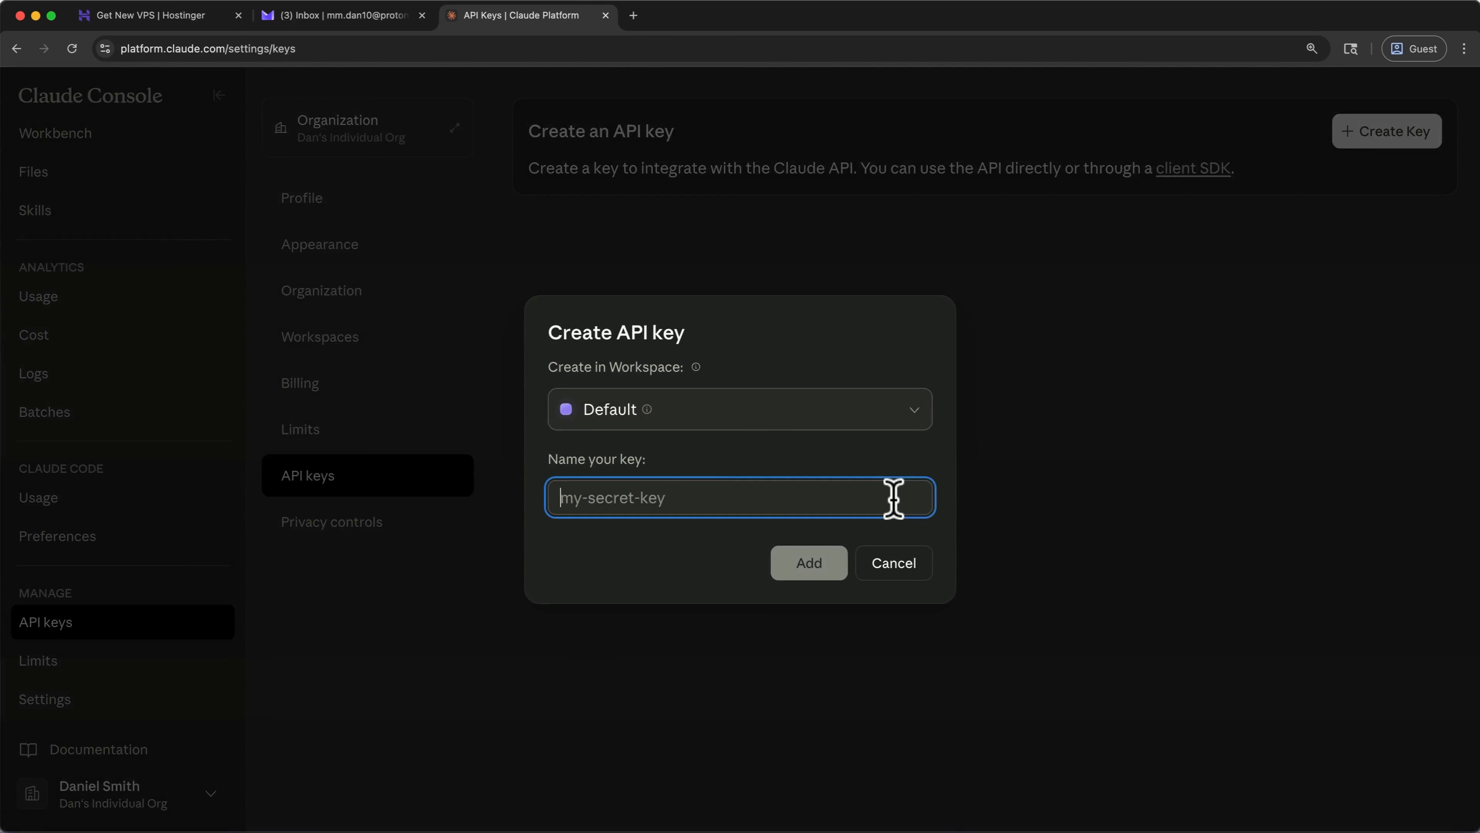
pyautogui.write('opencla')
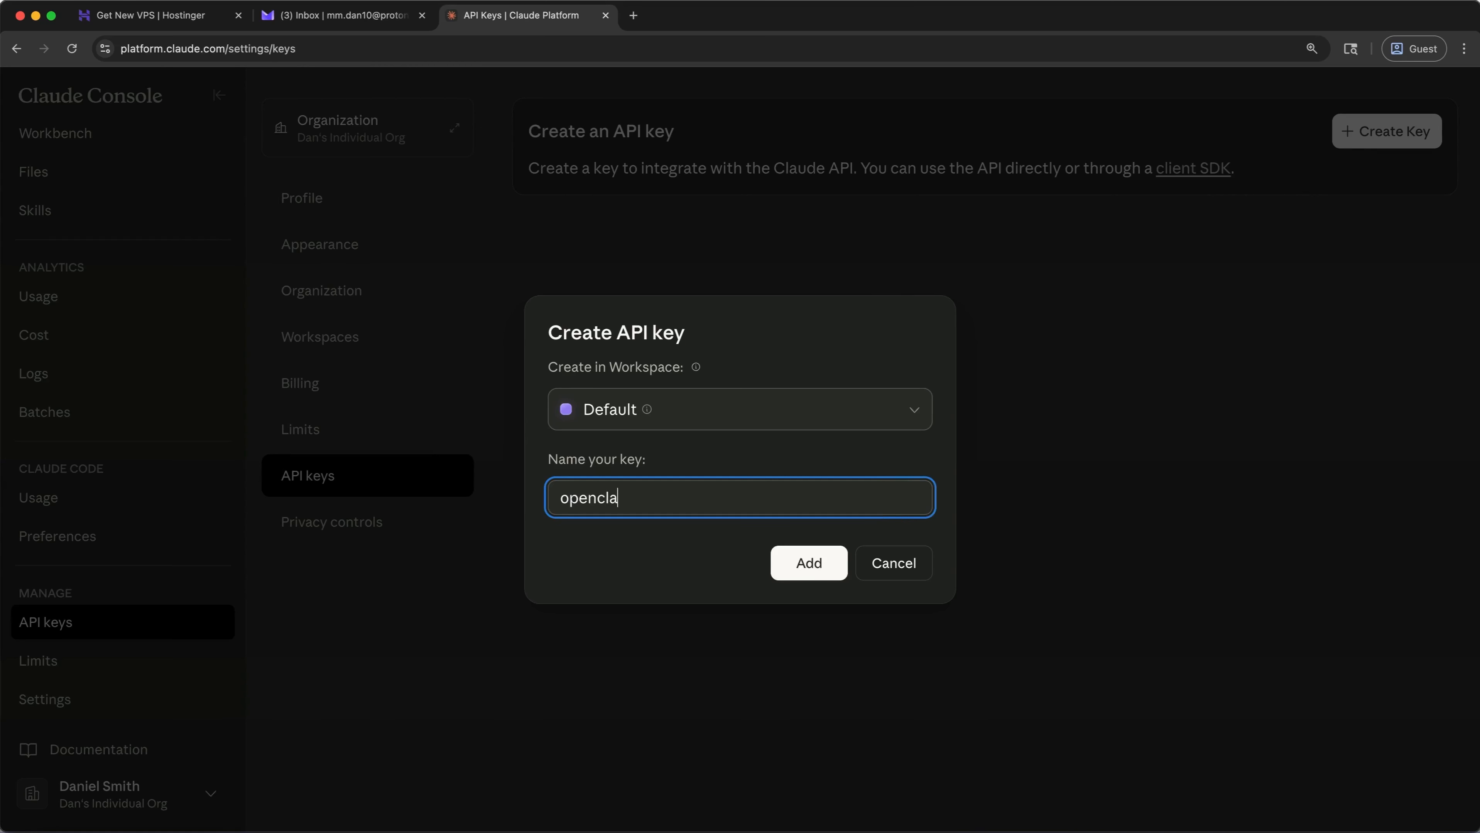
pyautogui.write('w-claude')
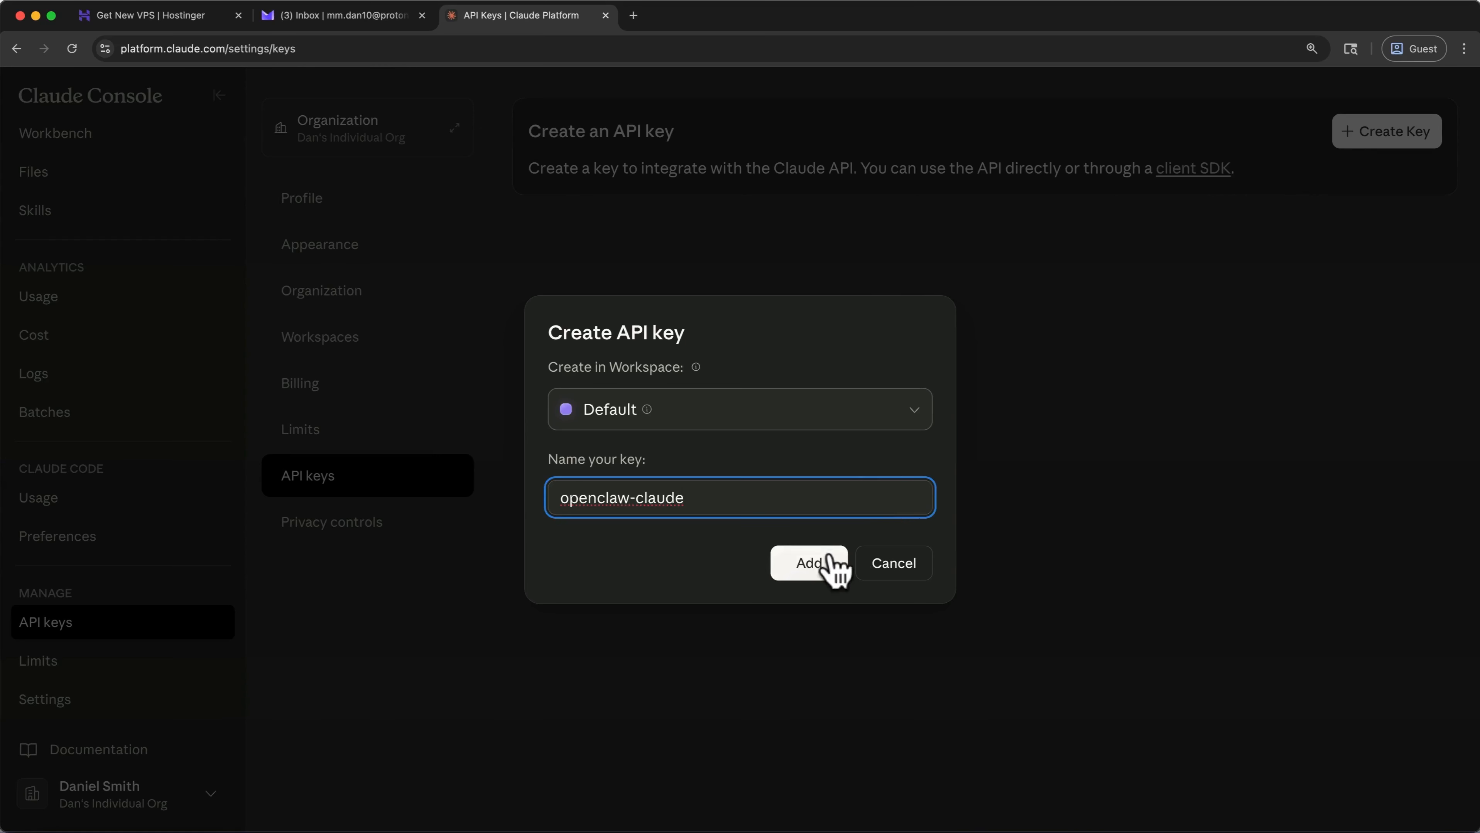
pyautogui.click(817, 565)
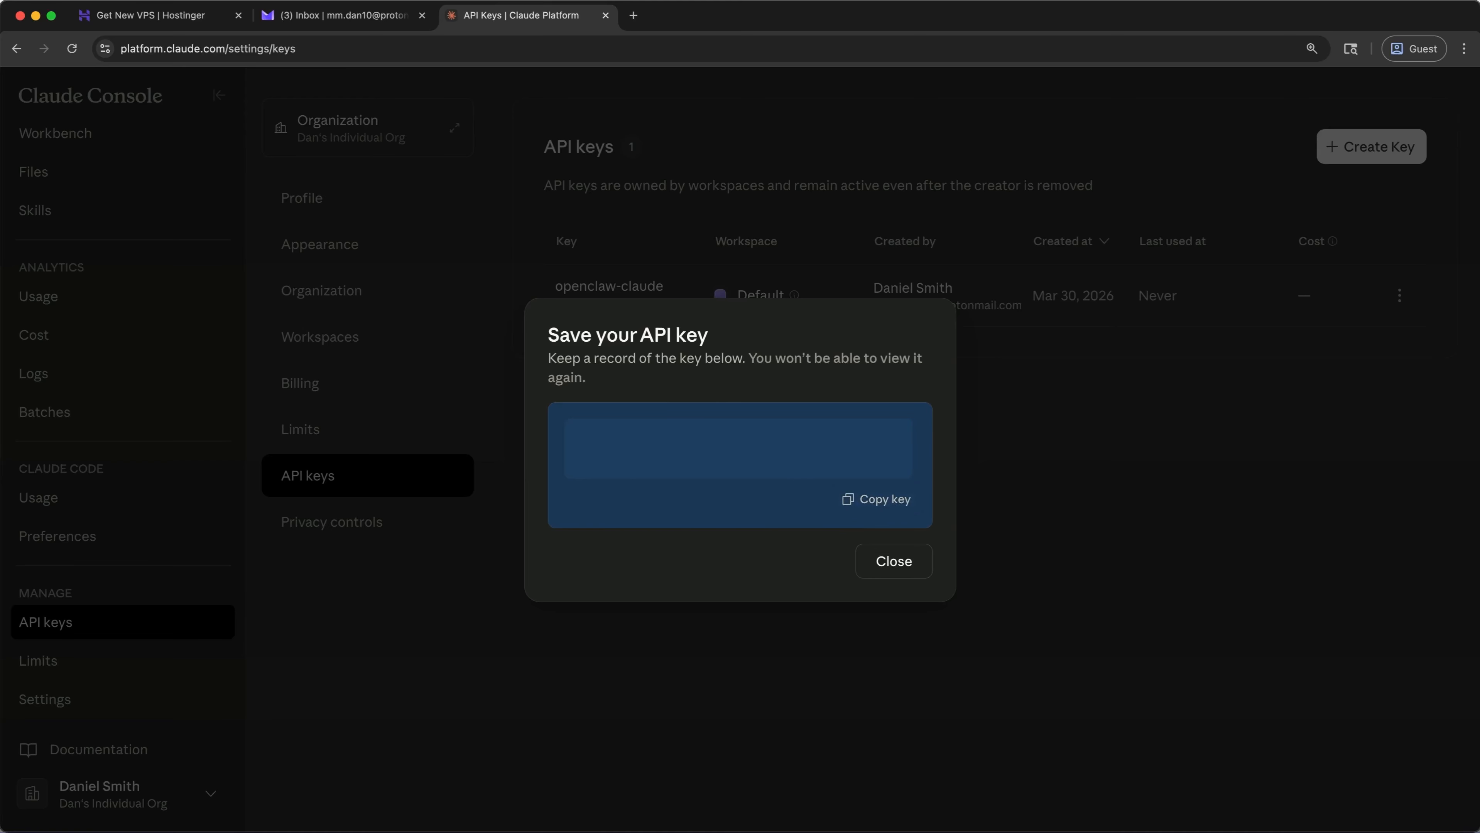
# Switch to the Hostinger OpenClaw configuration, paste the key into the Anthropic API Key field, and deploy the template
pyautogui.click(163, 20)
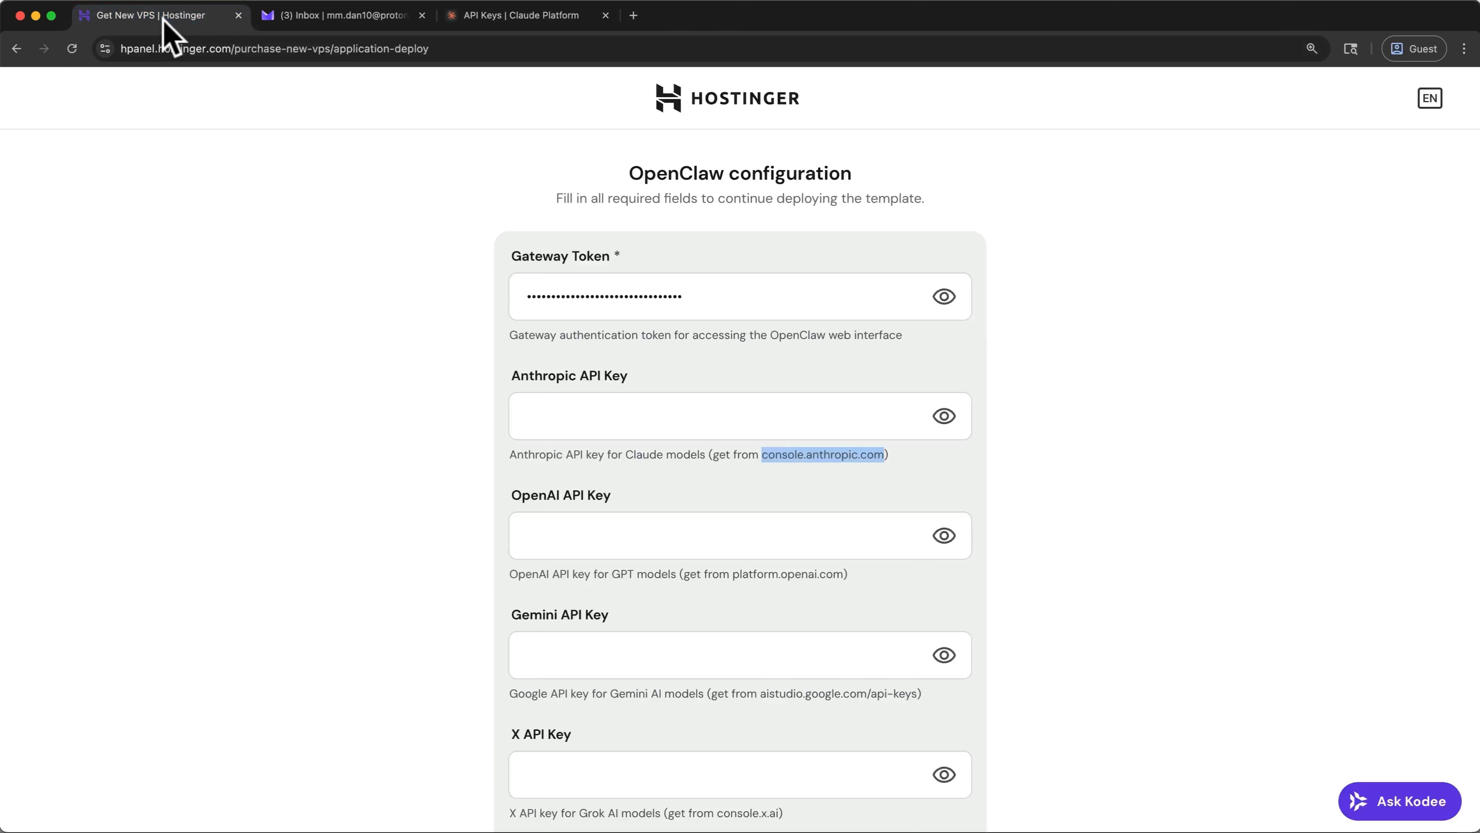
pyautogui.click(547, 416)
pyautogui.press('super+v')
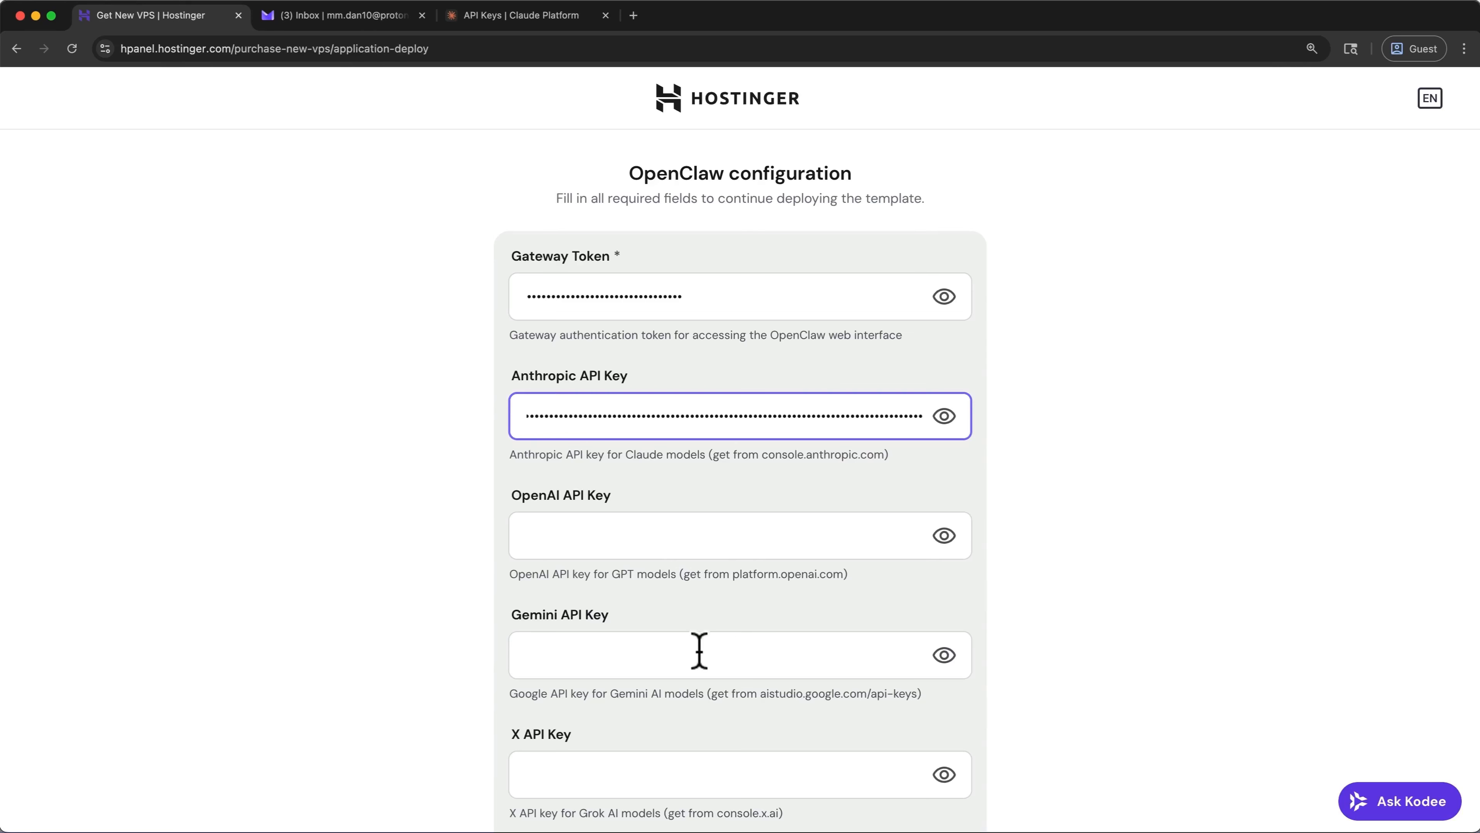
pyautogui.scroll(-3, 699, 651)
pyautogui.scroll(-5, 699, 651)
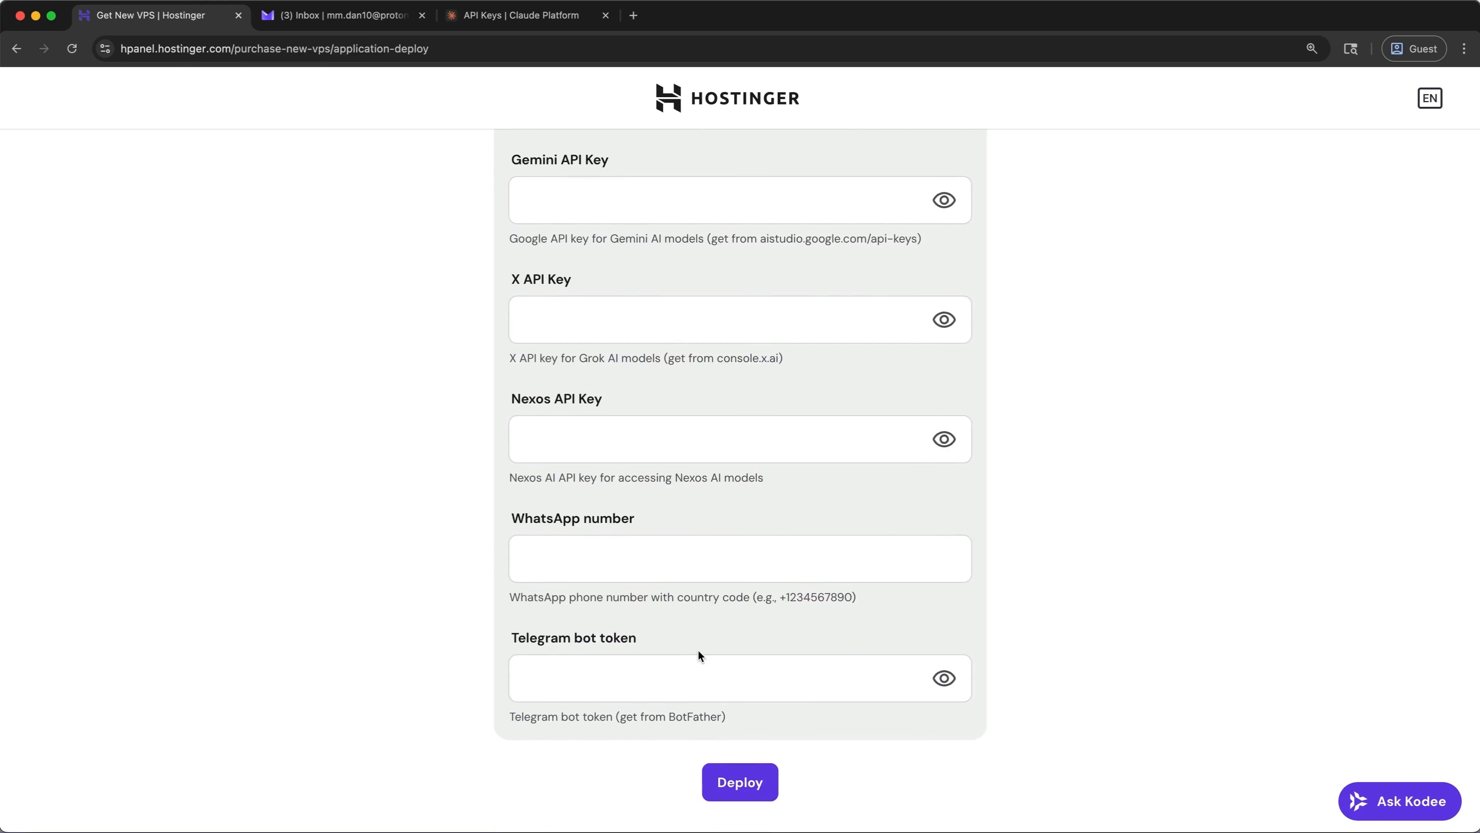
pyautogui.click(740, 785)
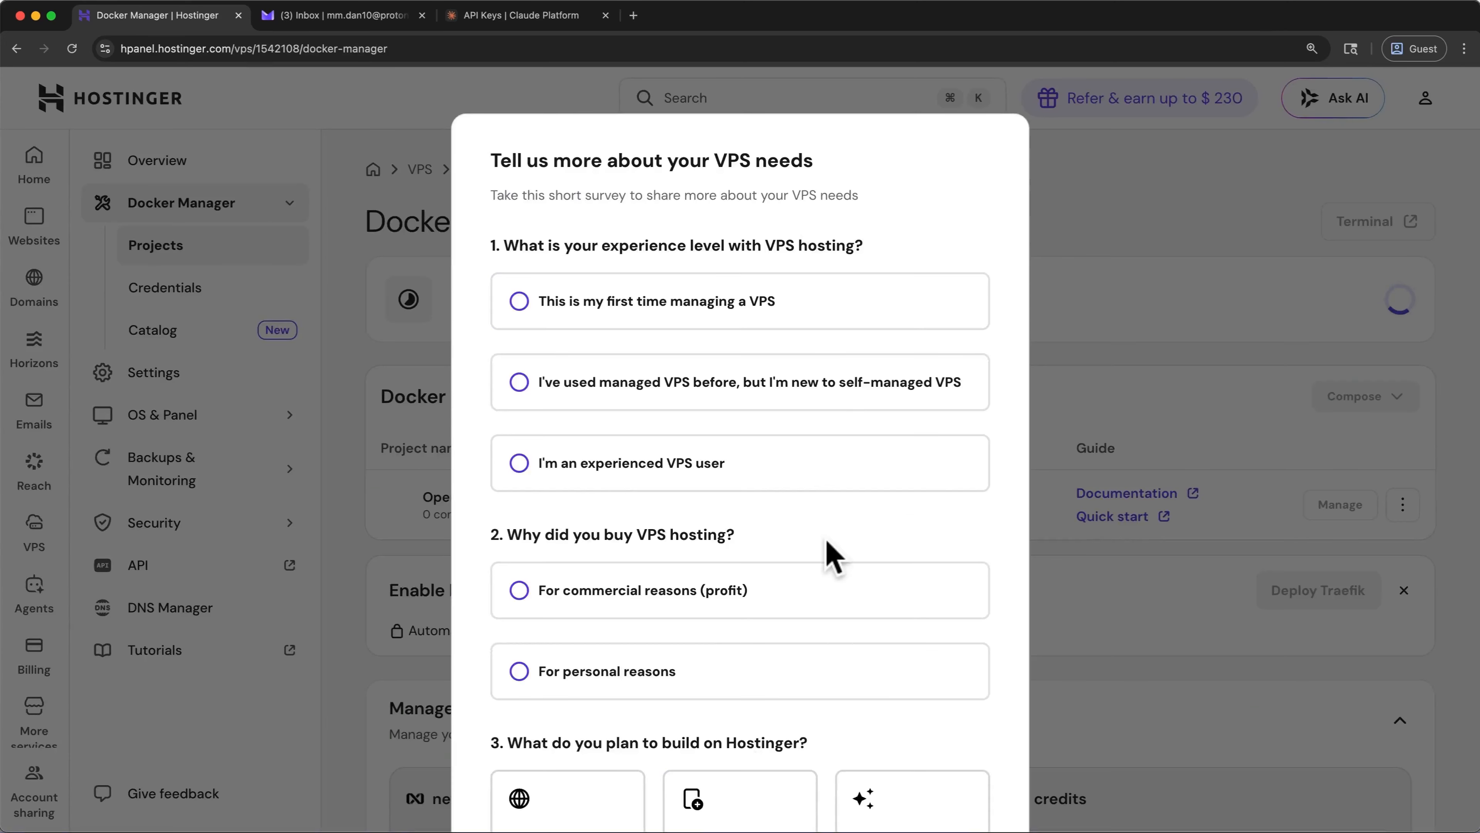
# Skip the VPS needs survey and copy the OpenClaw project's gateway token from Docker Manager
pyautogui.scroll(-10, 831, 557)
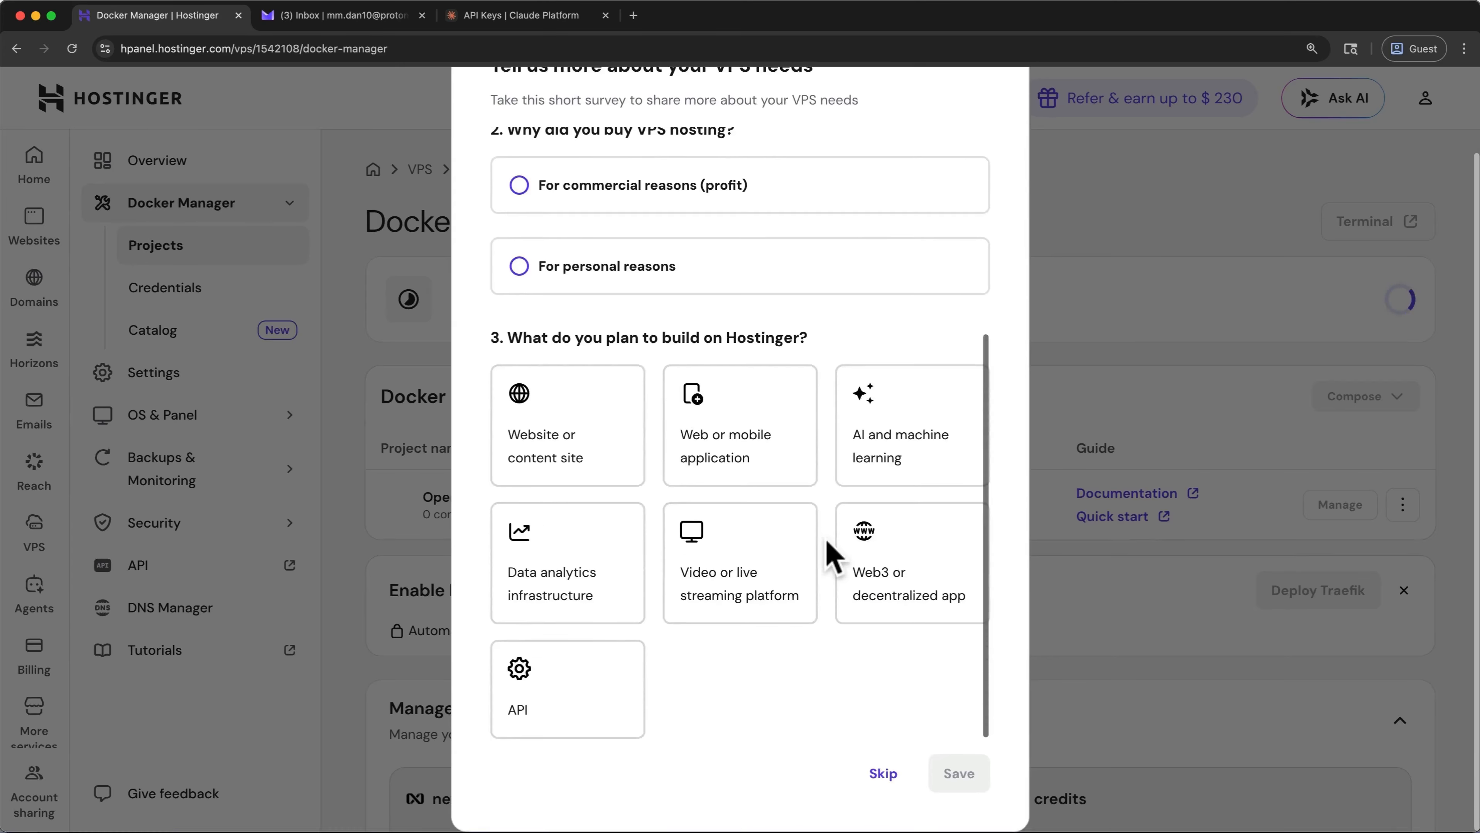
pyautogui.click(859, 775)
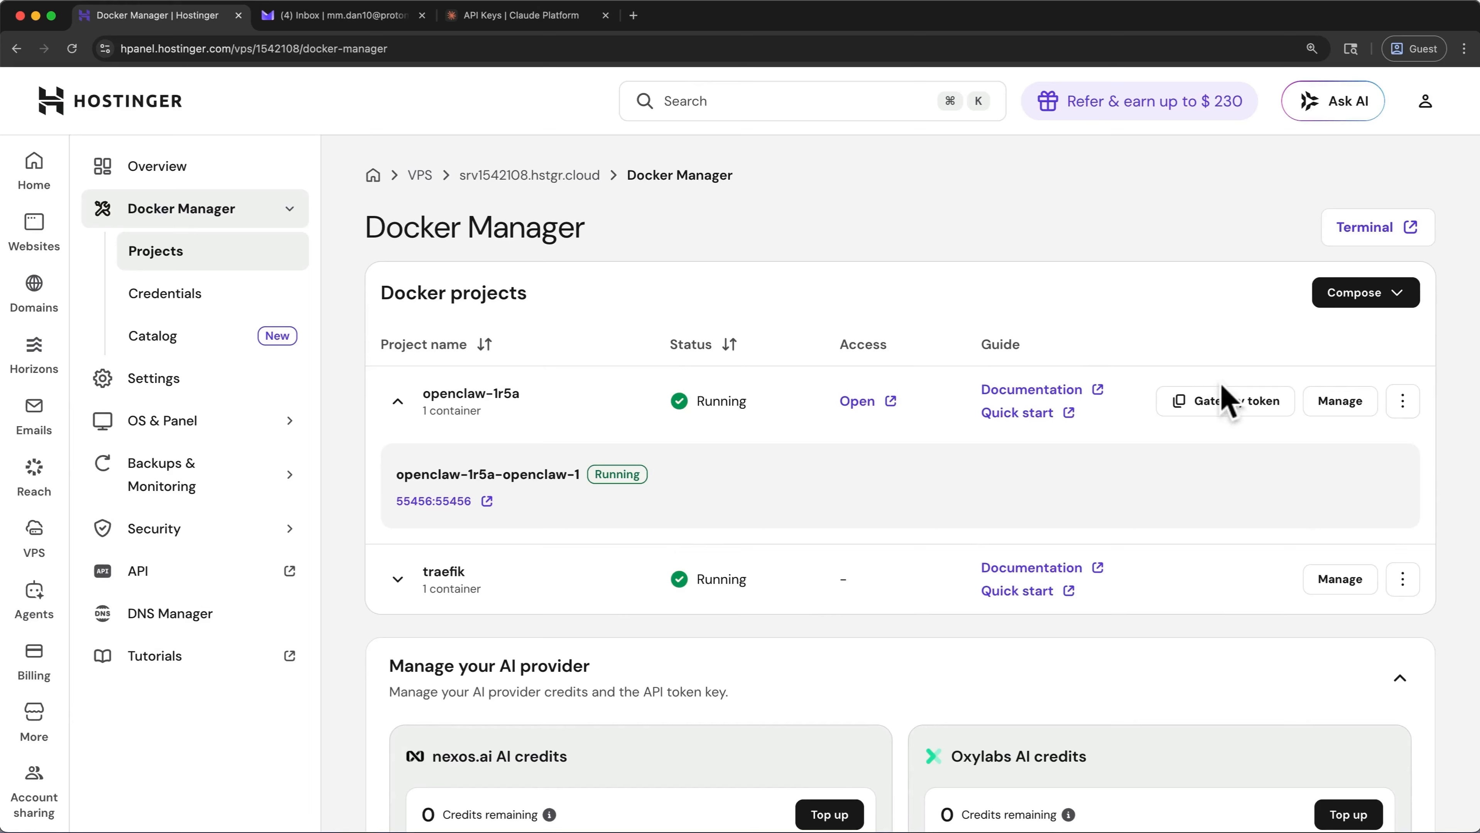
pyautogui.click(1249, 403)
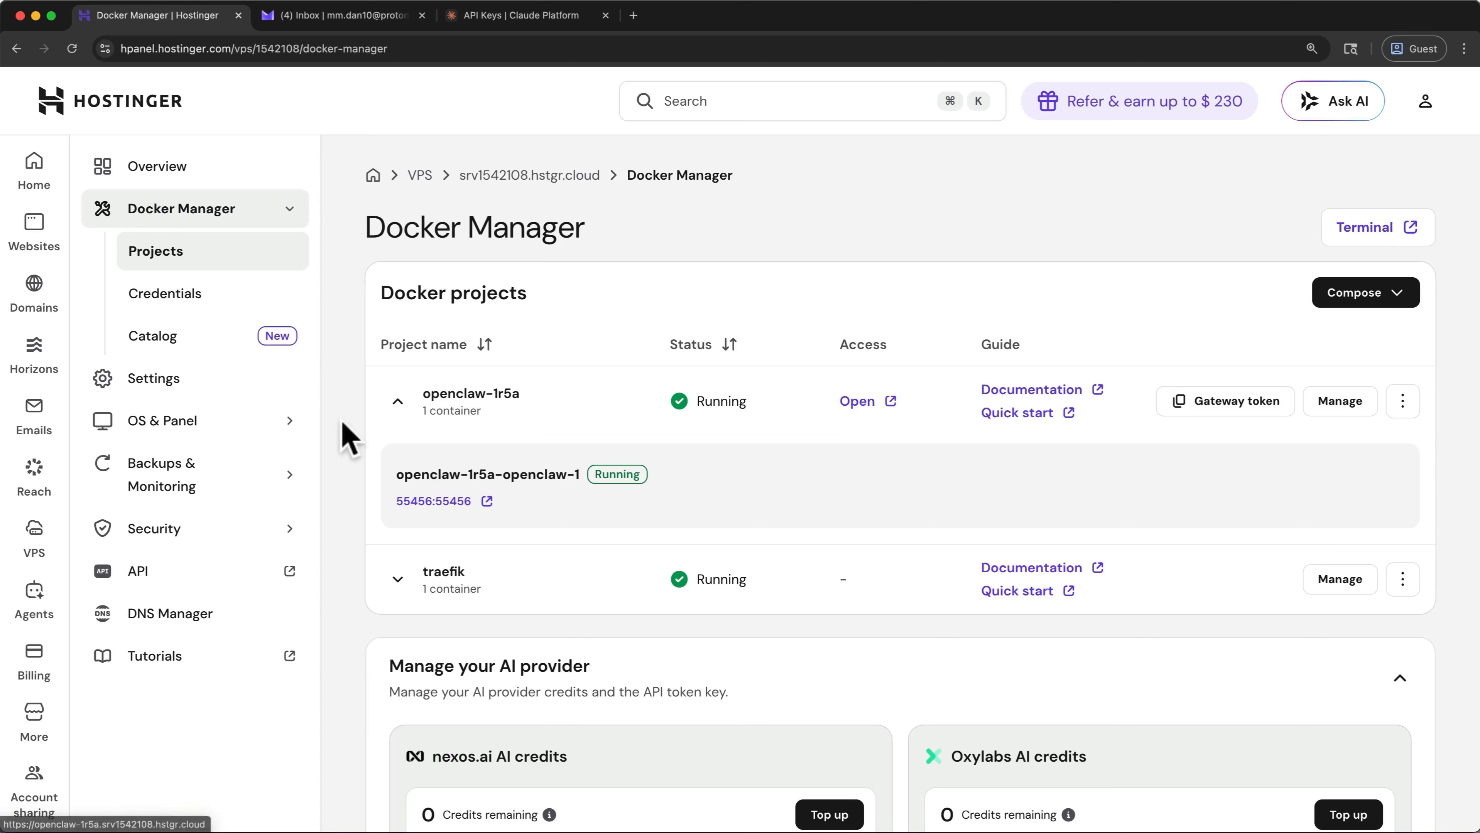
# Go from the hPanel home to the KVM 1 server's overview and copy the OpenClaw gateway token there
pyautogui.click(33, 166)
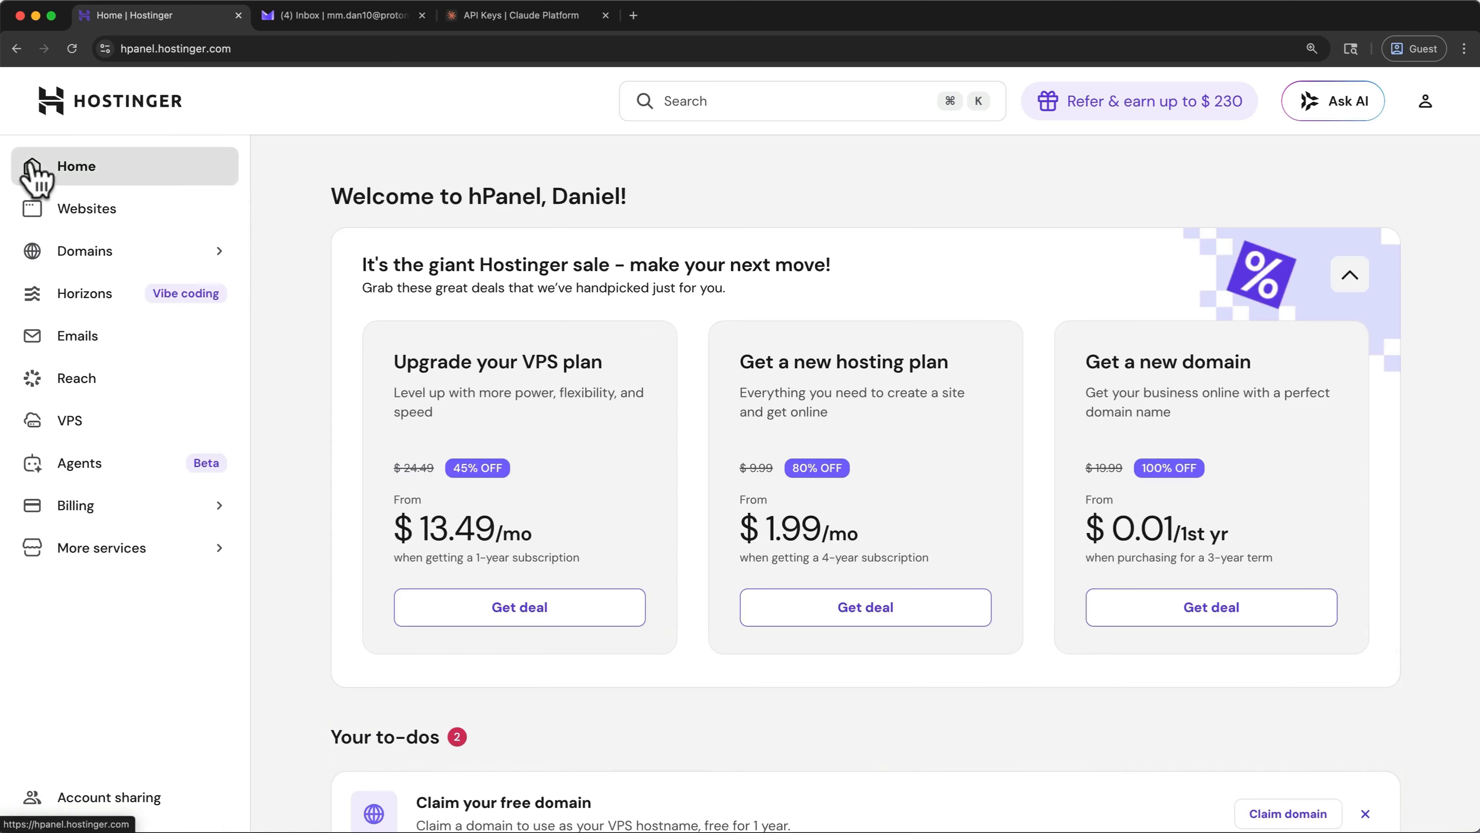
pyautogui.click(105, 421)
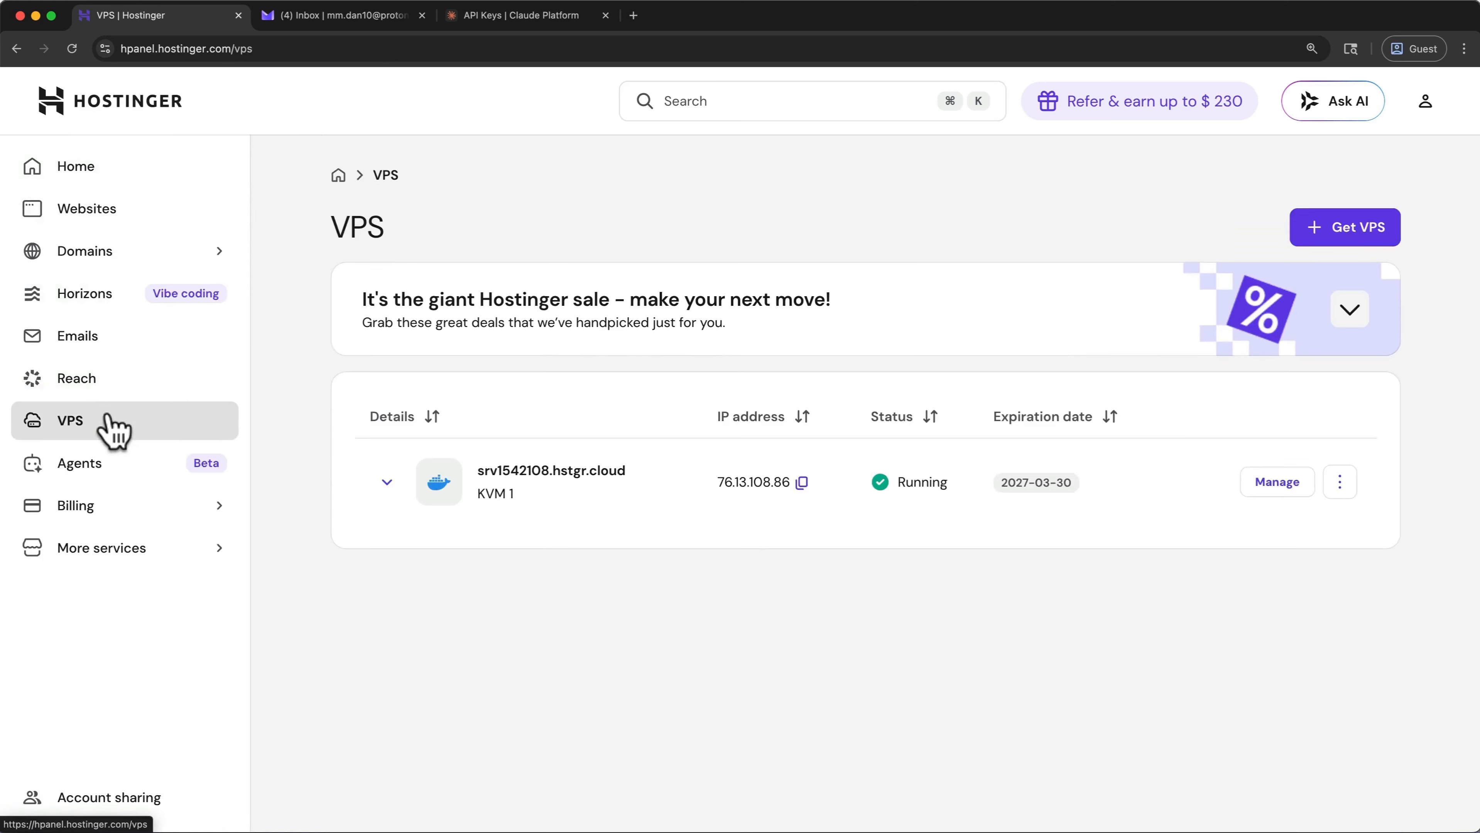
pyautogui.click(1279, 484)
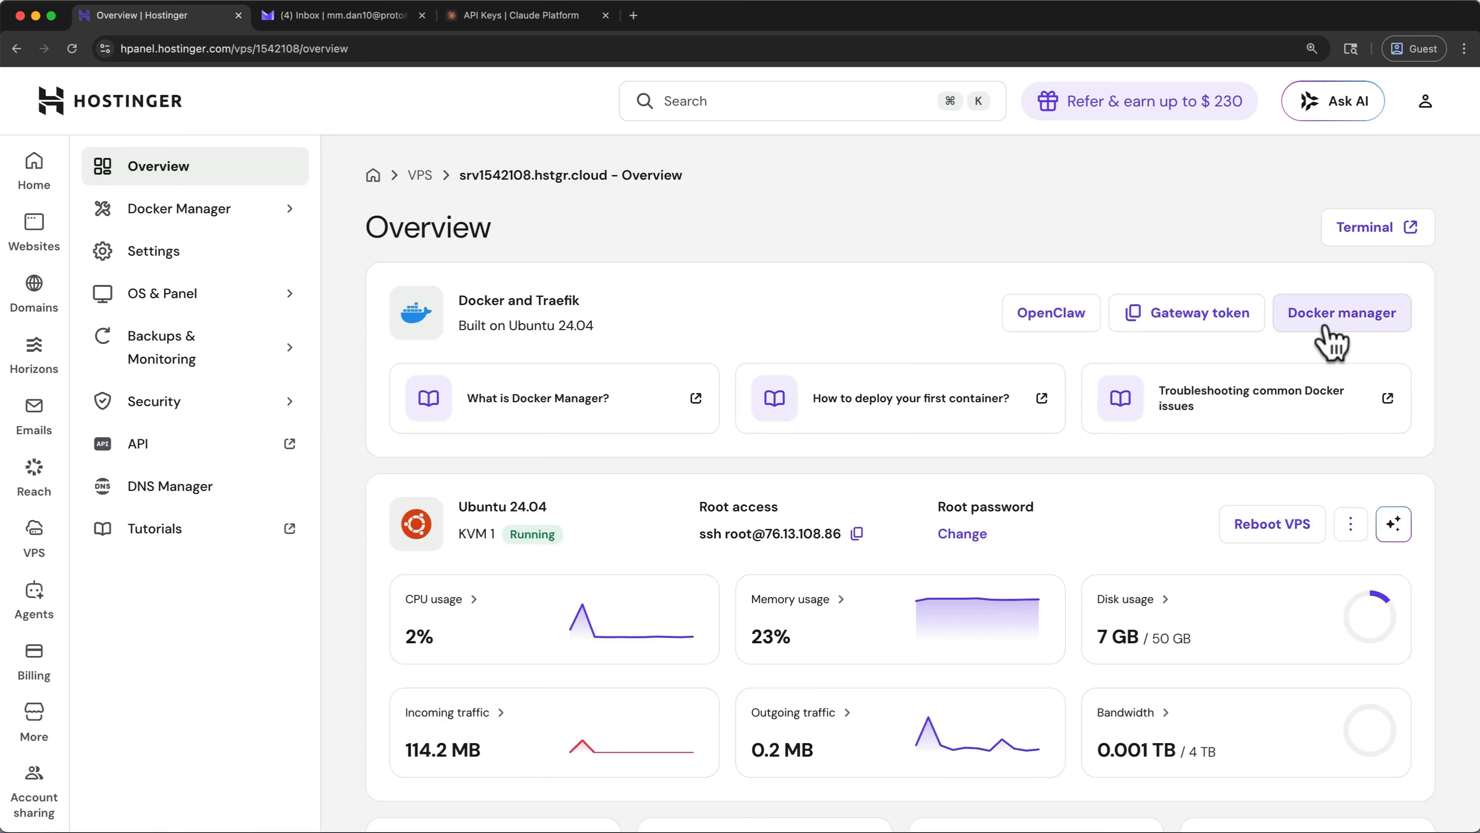
pyautogui.click(1239, 332)
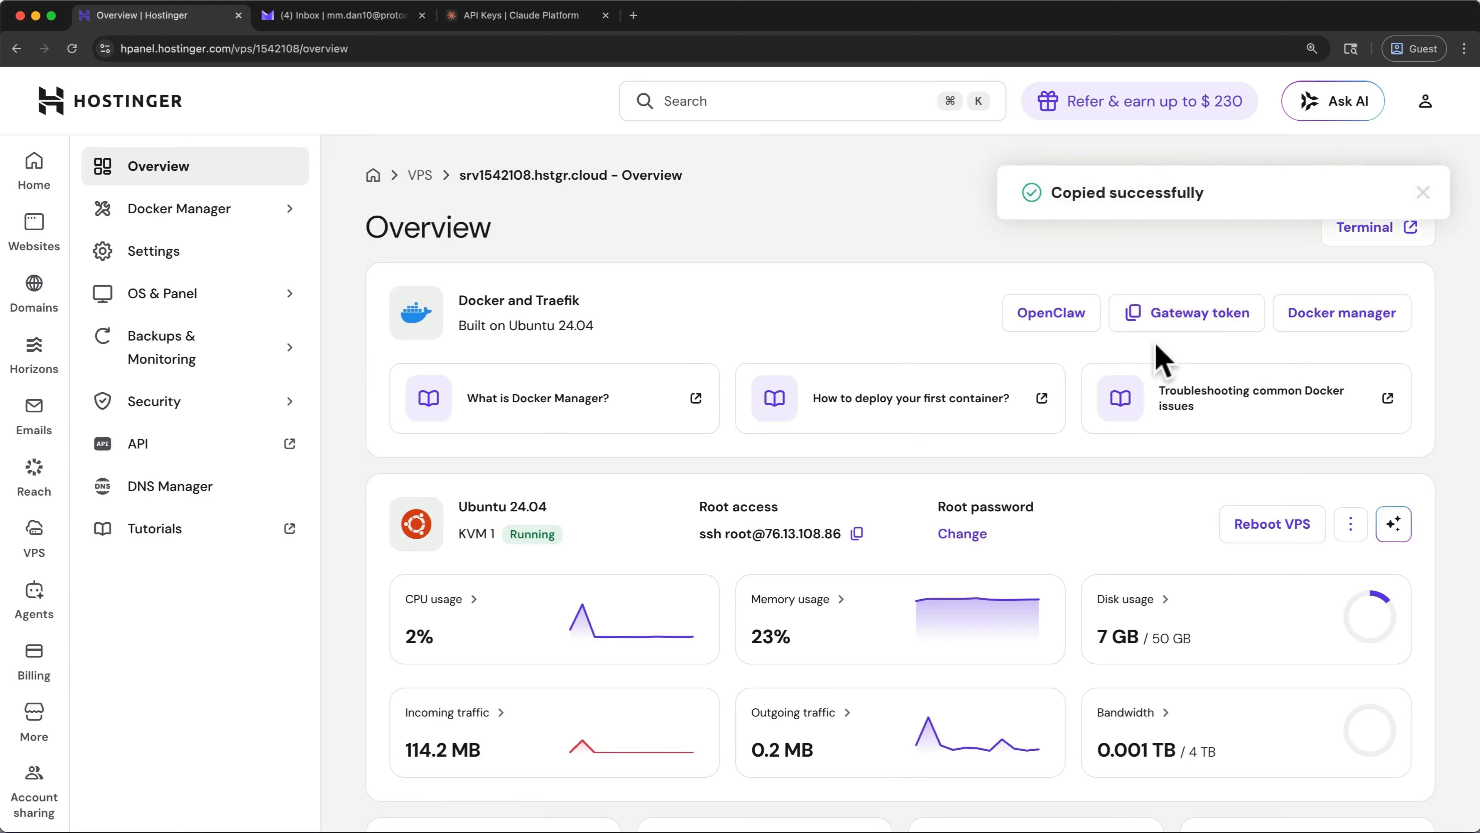
# Launch OpenClaw from the VPS overview and log in with the copied gateway token
pyautogui.click(1082, 314)
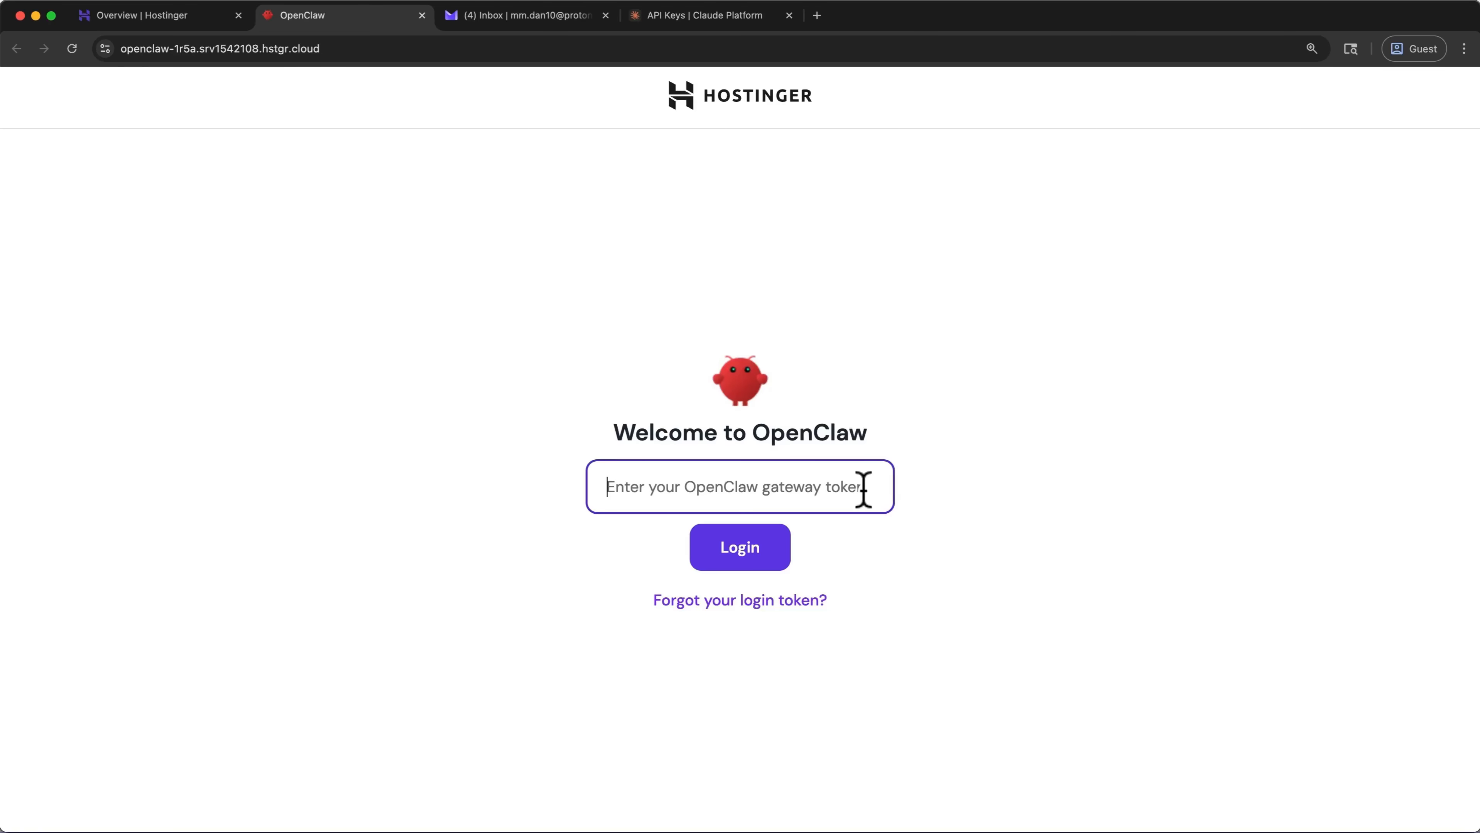
pyautogui.press('super+v')
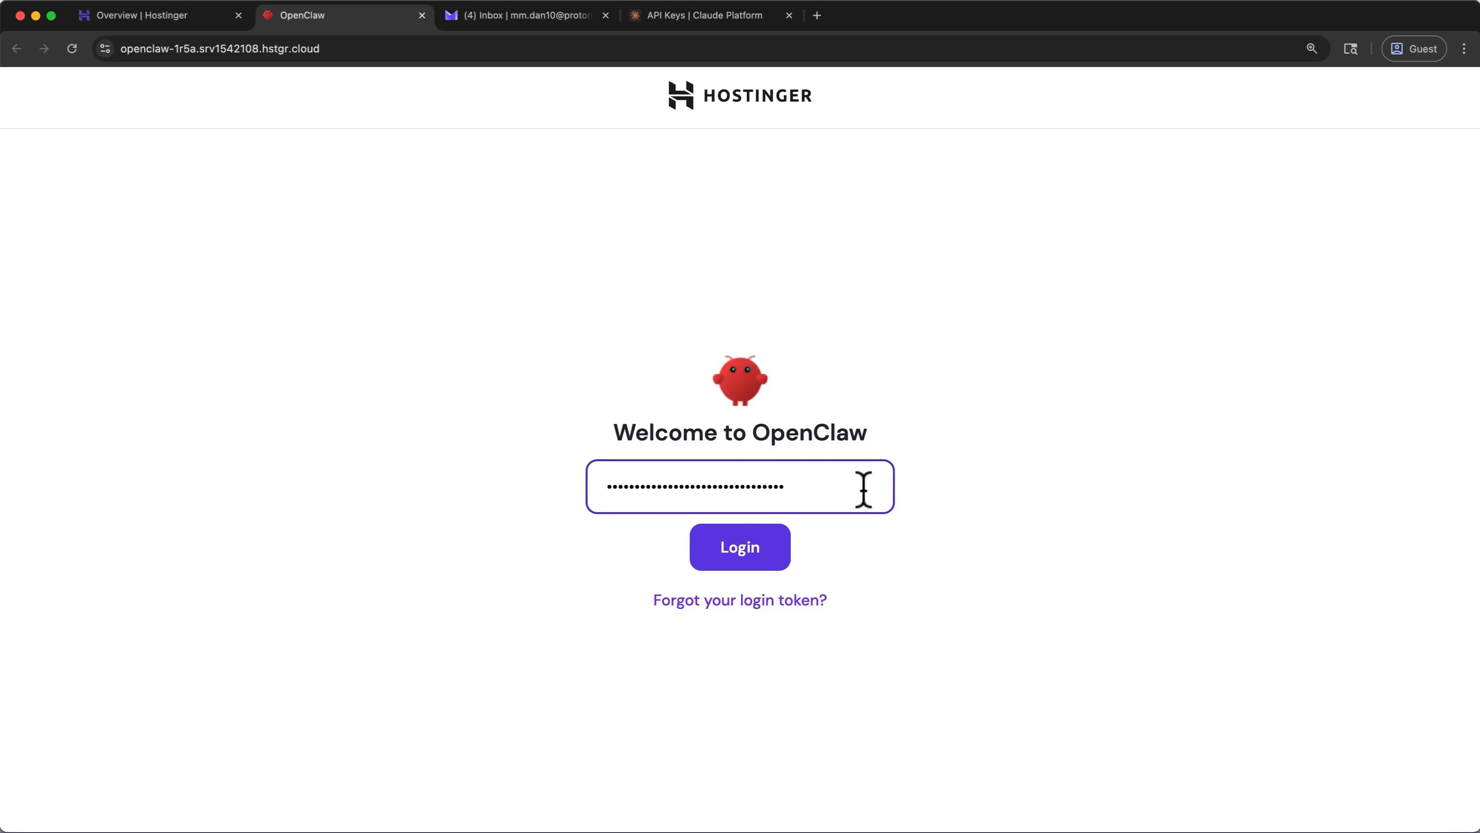
pyautogui.click(780, 557)
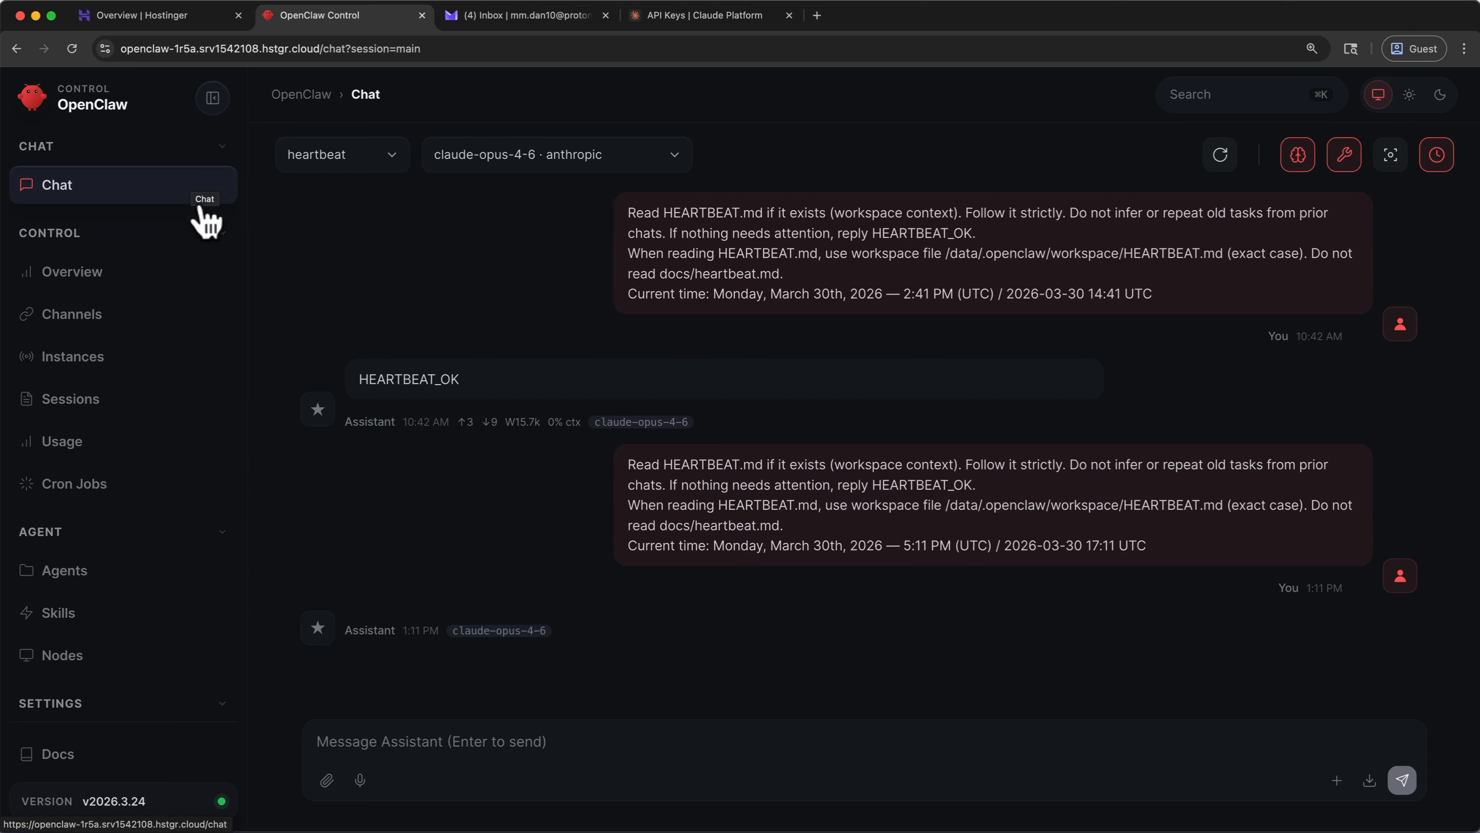
# Open the OpenClaw Overview page and connect using the gateway token already filled in under Gateway Access
pyautogui.click(163, 283)
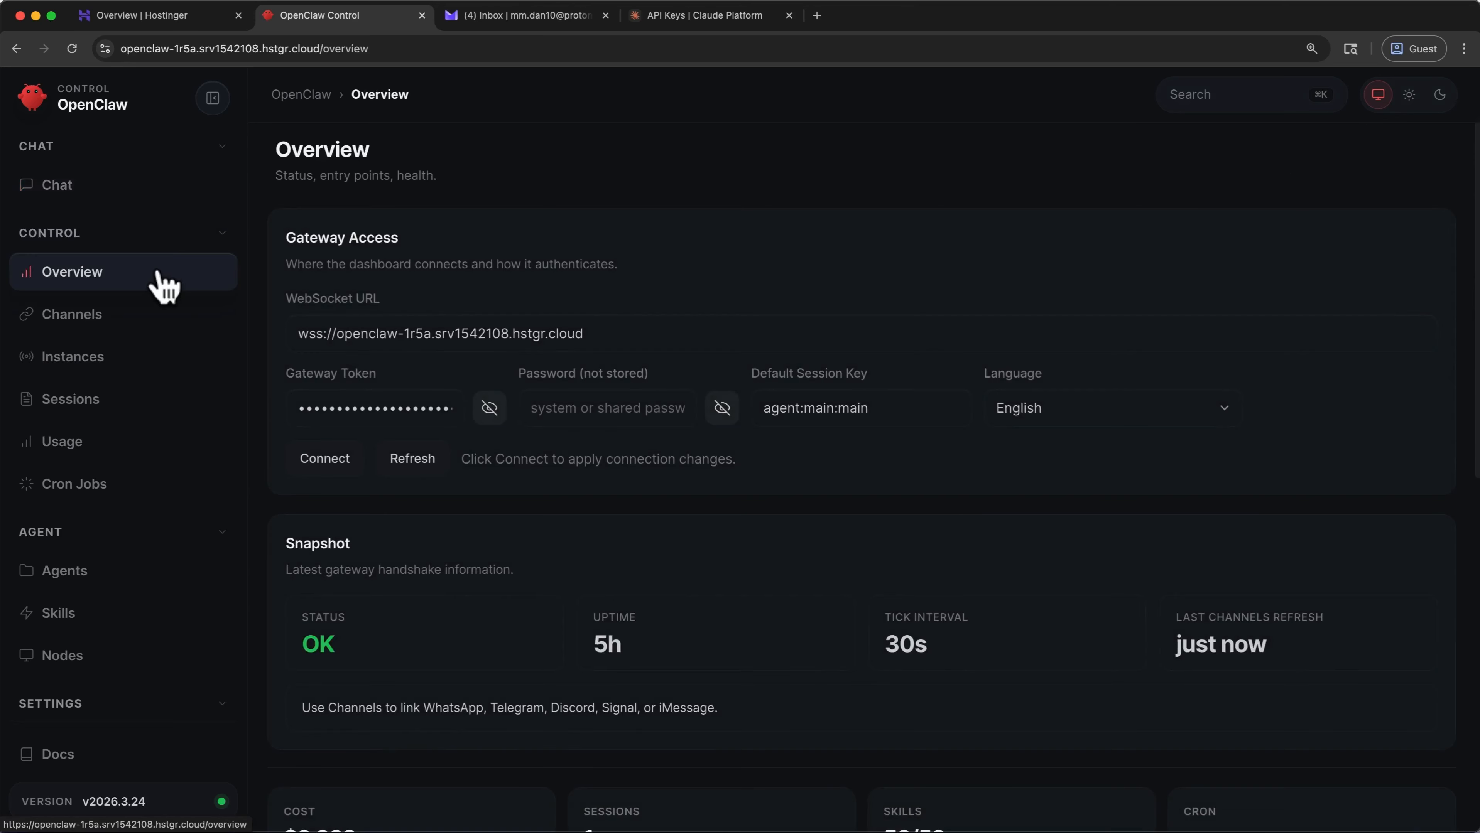
pyautogui.click(342, 407)
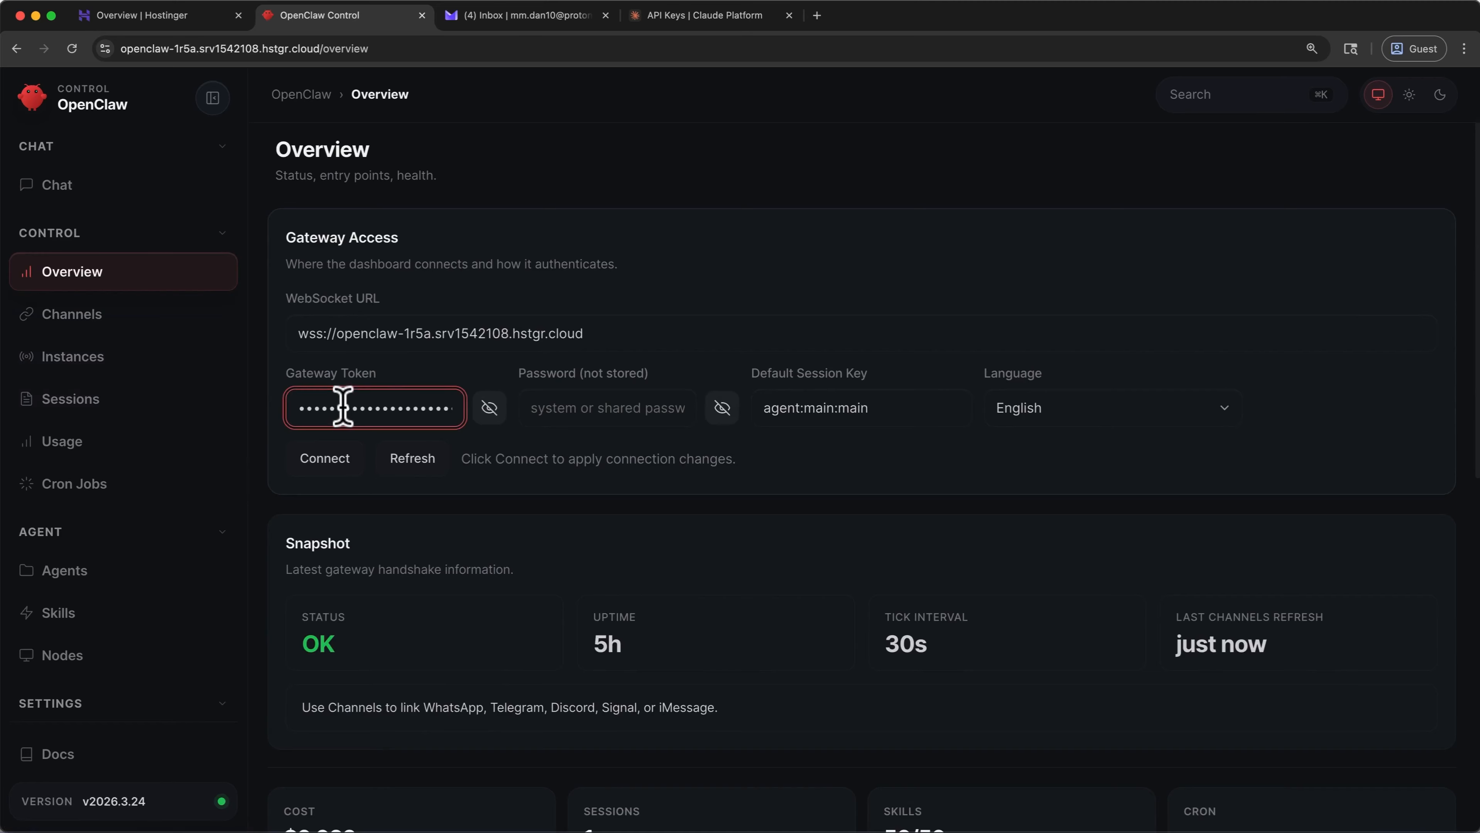
pyautogui.click(346, 475)
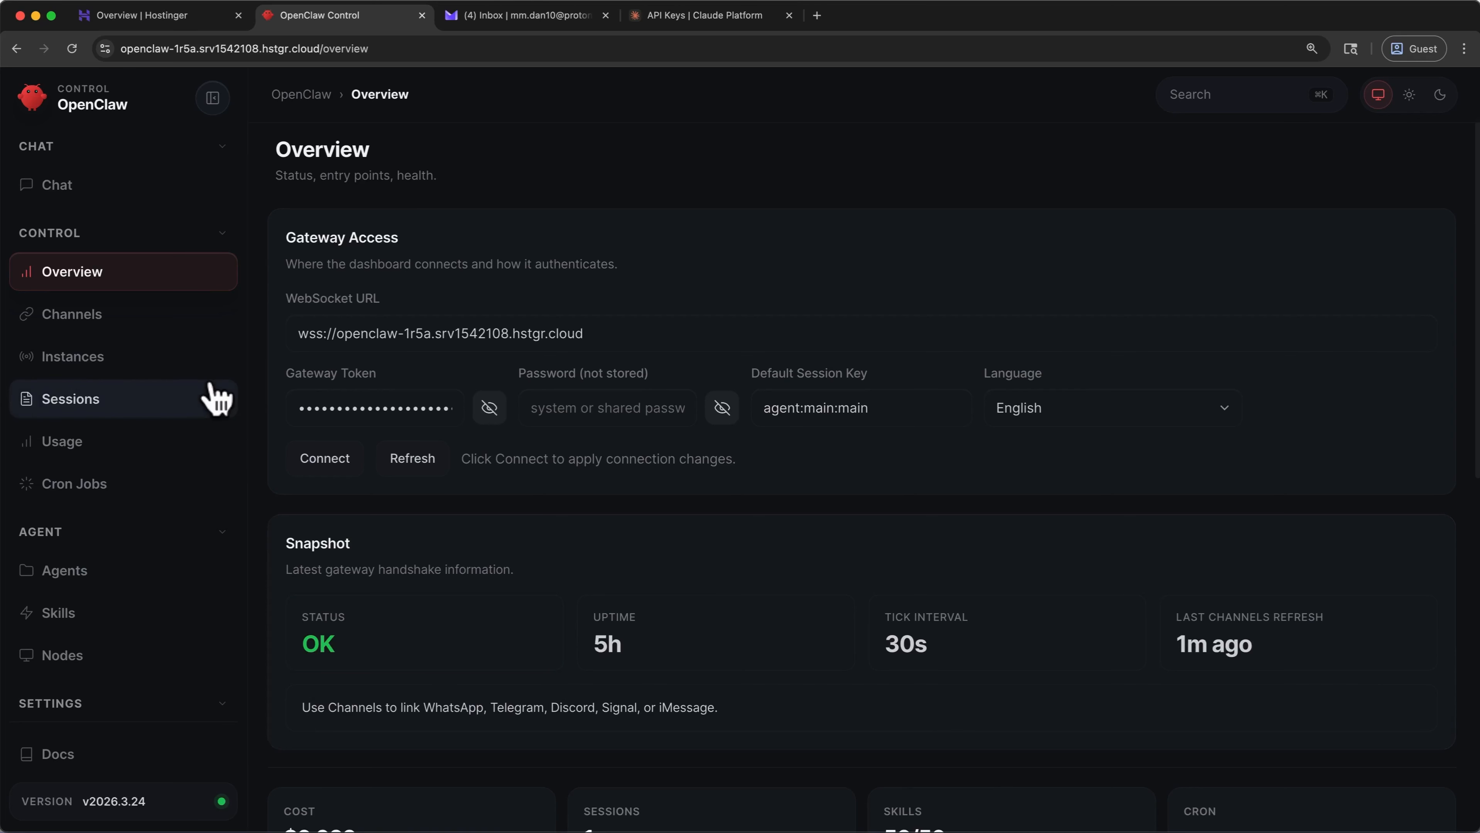
# Return to the OpenClaw chat and send the message "hello" to the assistant
pyautogui.click(124, 198)
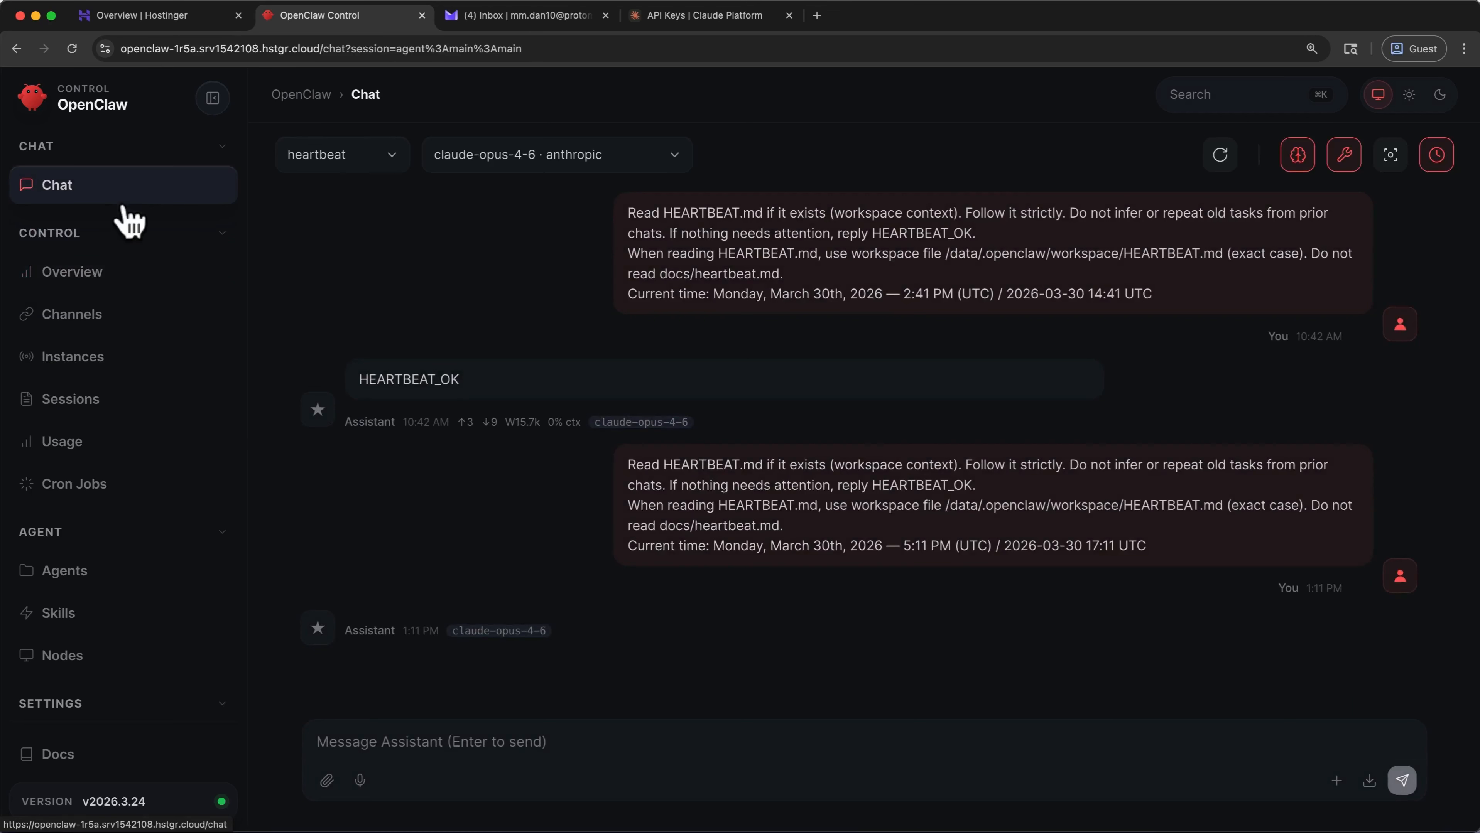
pyautogui.click(462, 726)
pyautogui.write('hello')
pyautogui.press('Return')
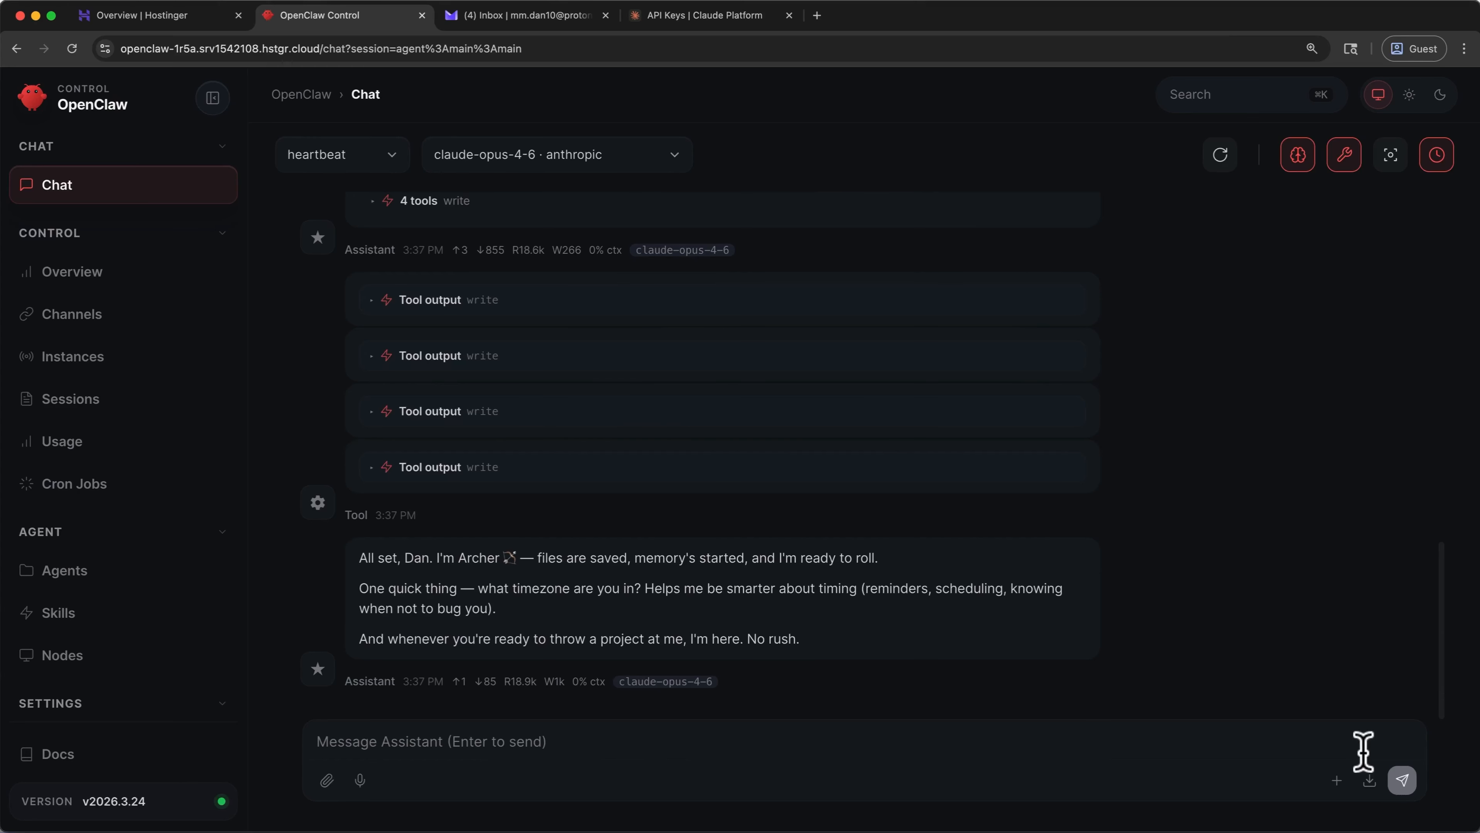
# Answer the assistant's timezone question with "EDT", and send it the message "Let's set up Telegram"
pyautogui.click(993, 422)
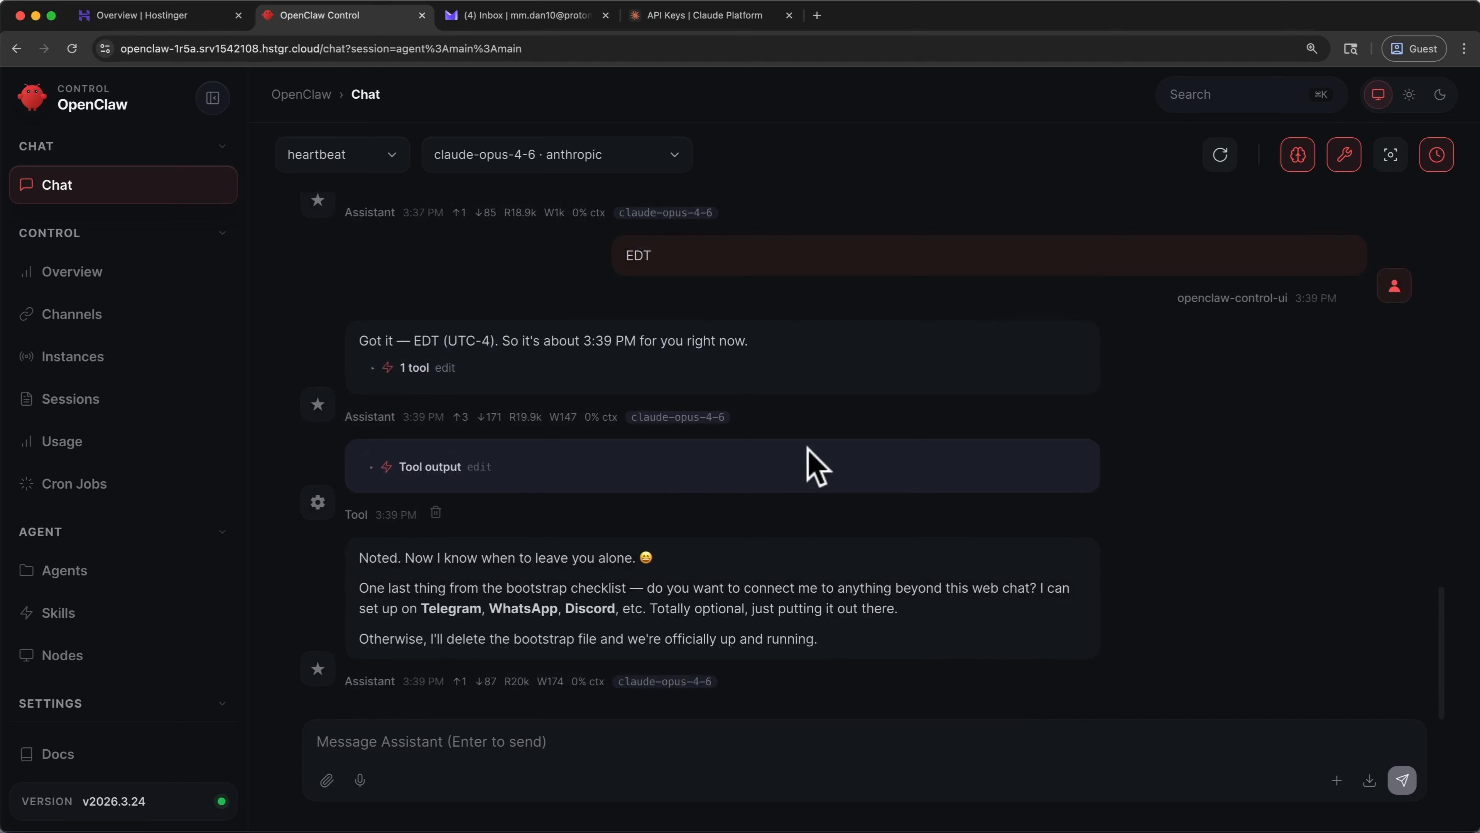
pyautogui.click(689, 740)
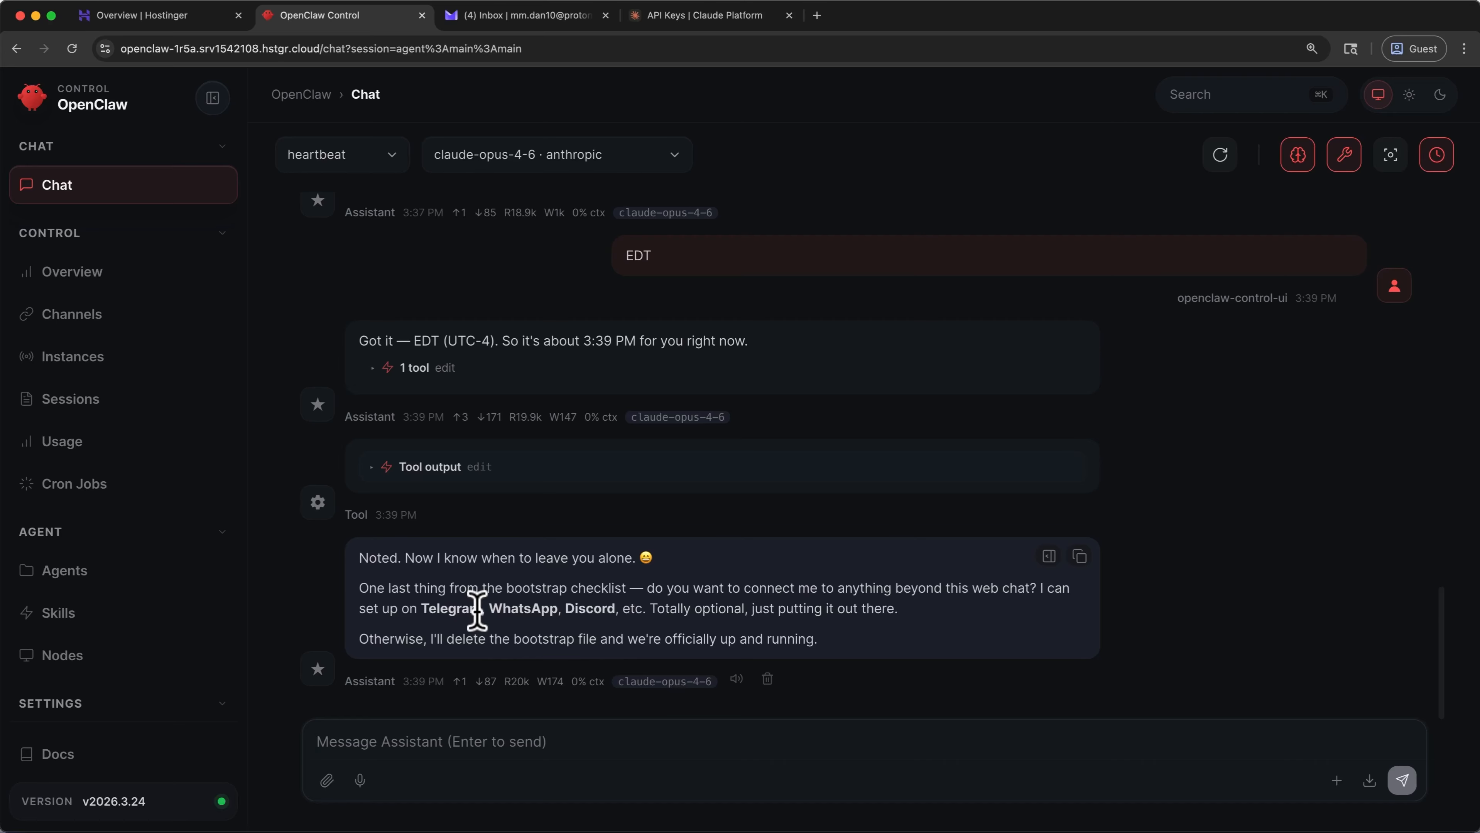
pyautogui.write("Let's ")
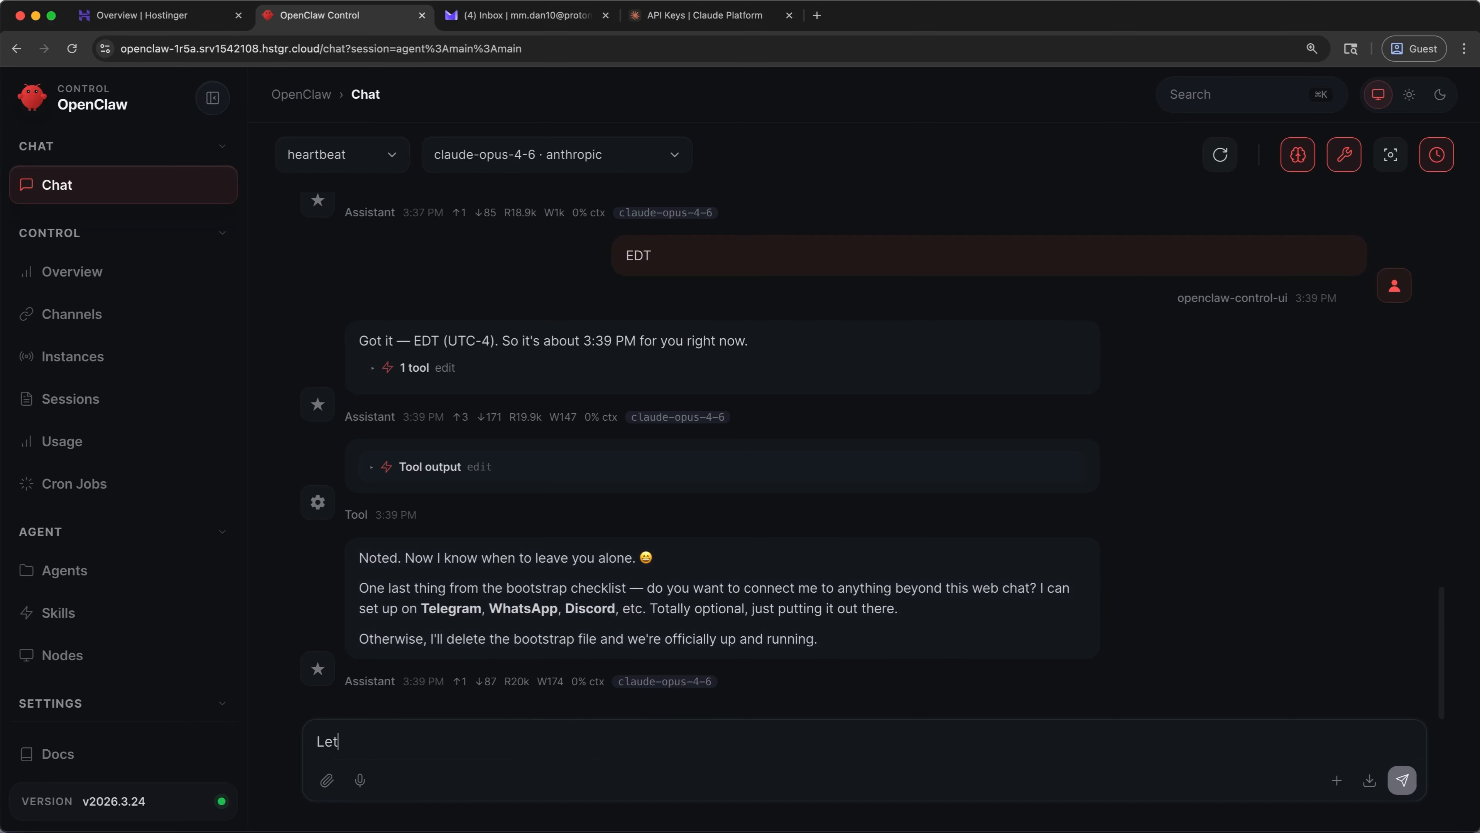
pyautogui.write('set up Telegram')
pyautogui.press('Return')
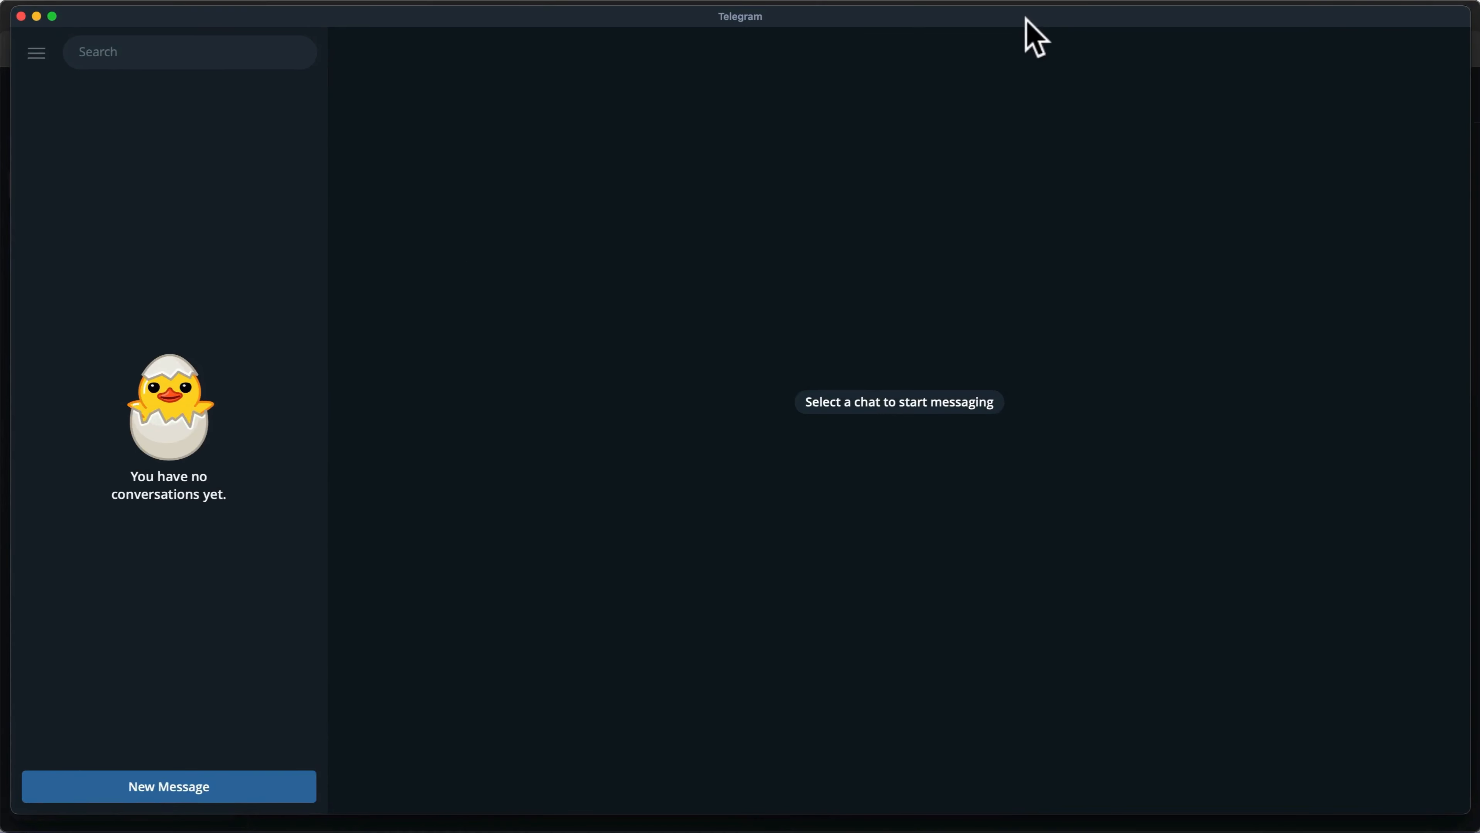
# Switch to Telegram, search for BotFather, and start a chat with the verified bot
pyautogui.click(281, 55)
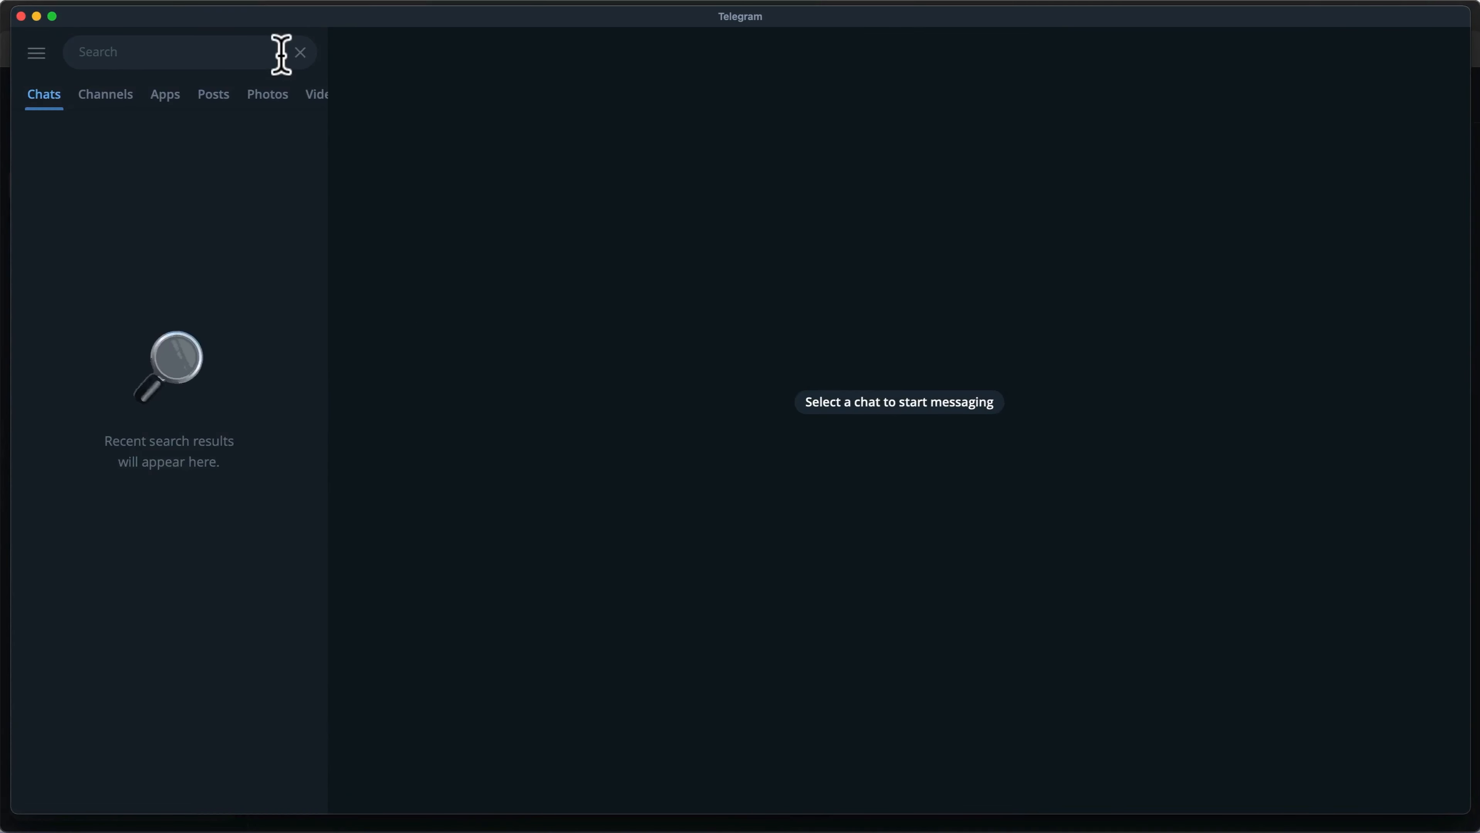
pyautogui.write('BotFathe')
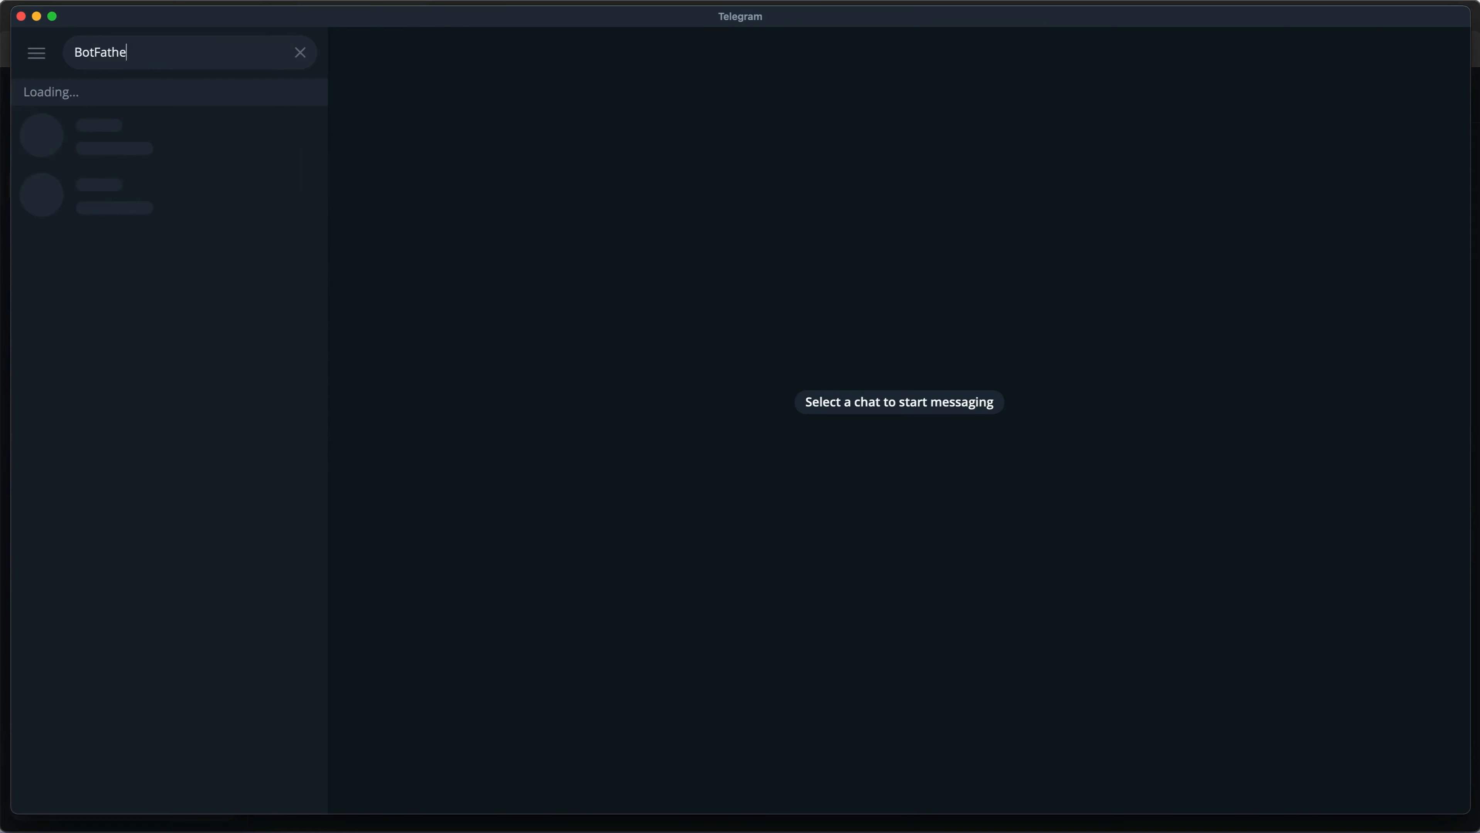
pyautogui.write('r')
pyautogui.click(159, 136)
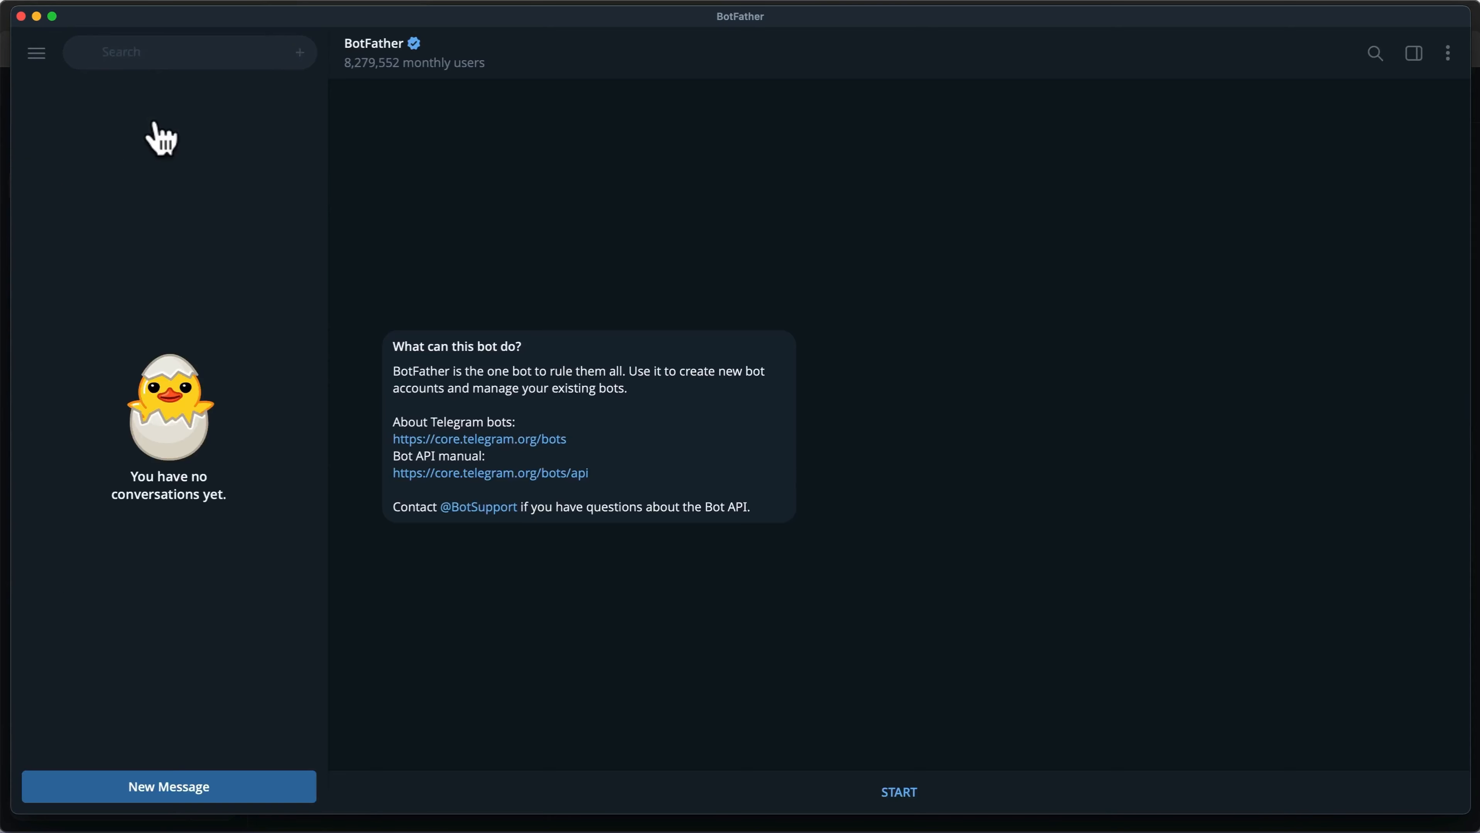
pyautogui.click(658, 798)
pyautogui.click(708, 782)
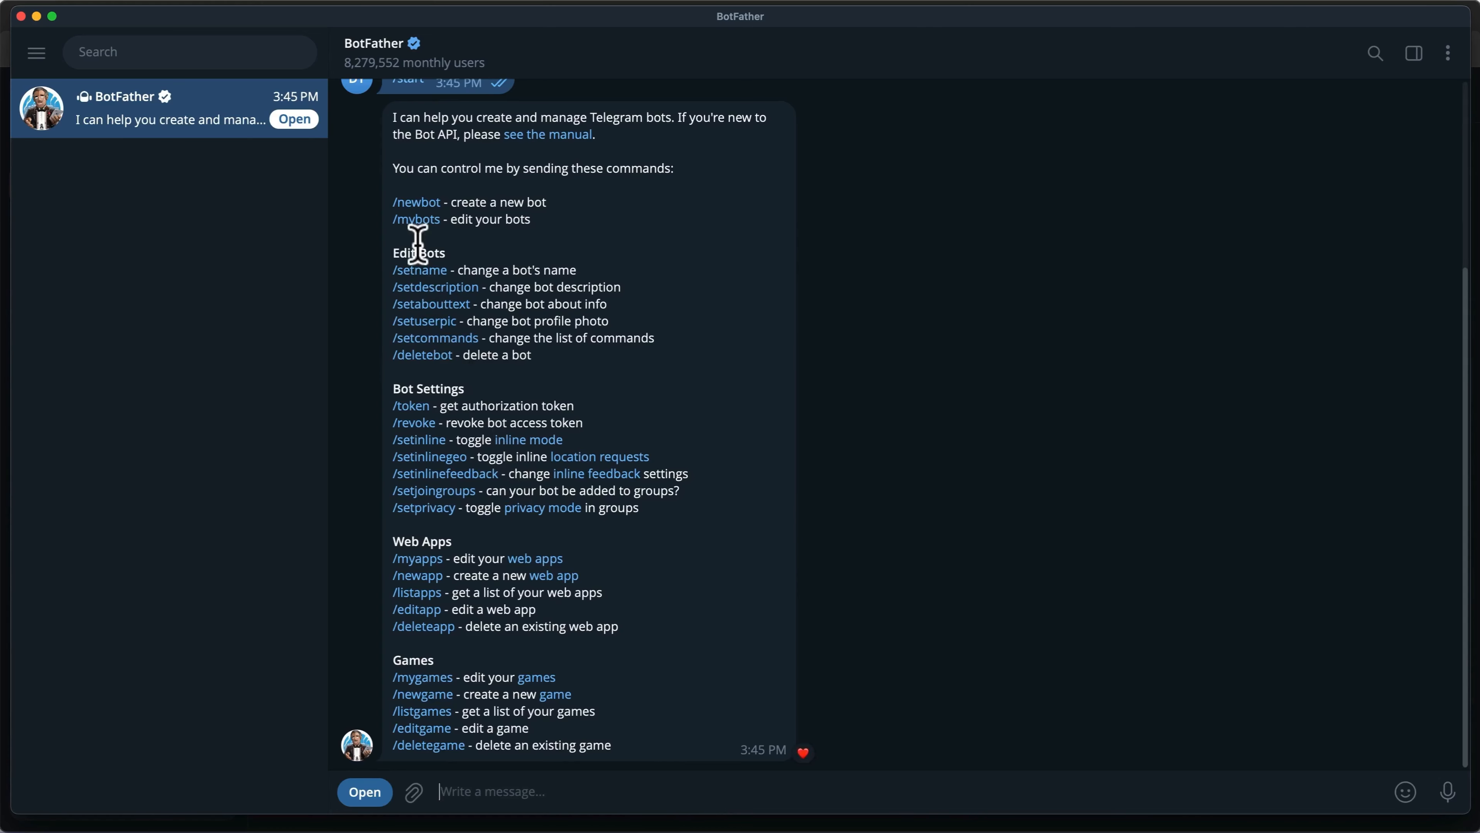
# Create a new bot through BotFather with the name mmdan10 and the username mmdan10bot
pyautogui.click(413, 204)
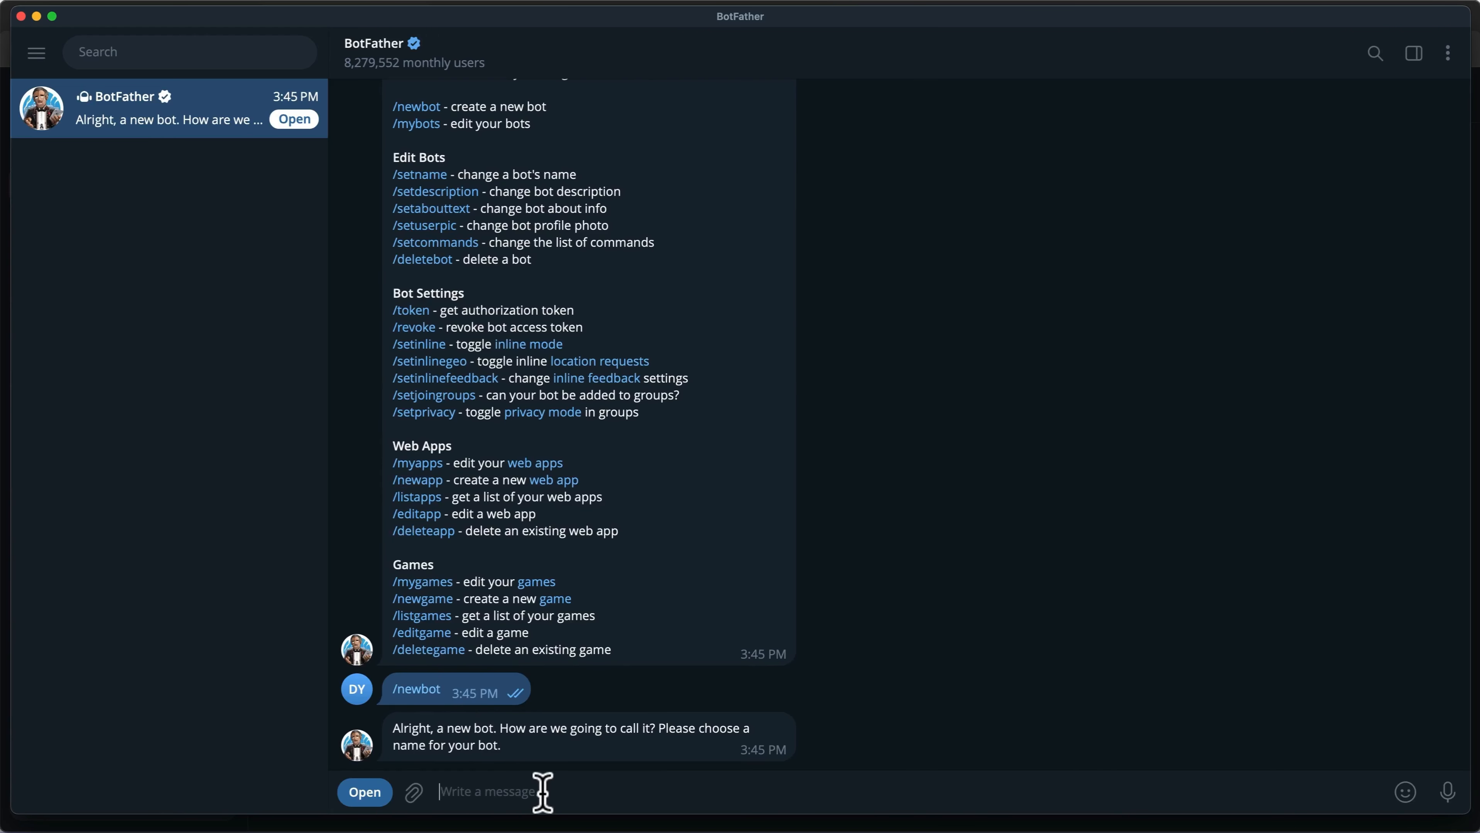
pyautogui.write('mmdan')
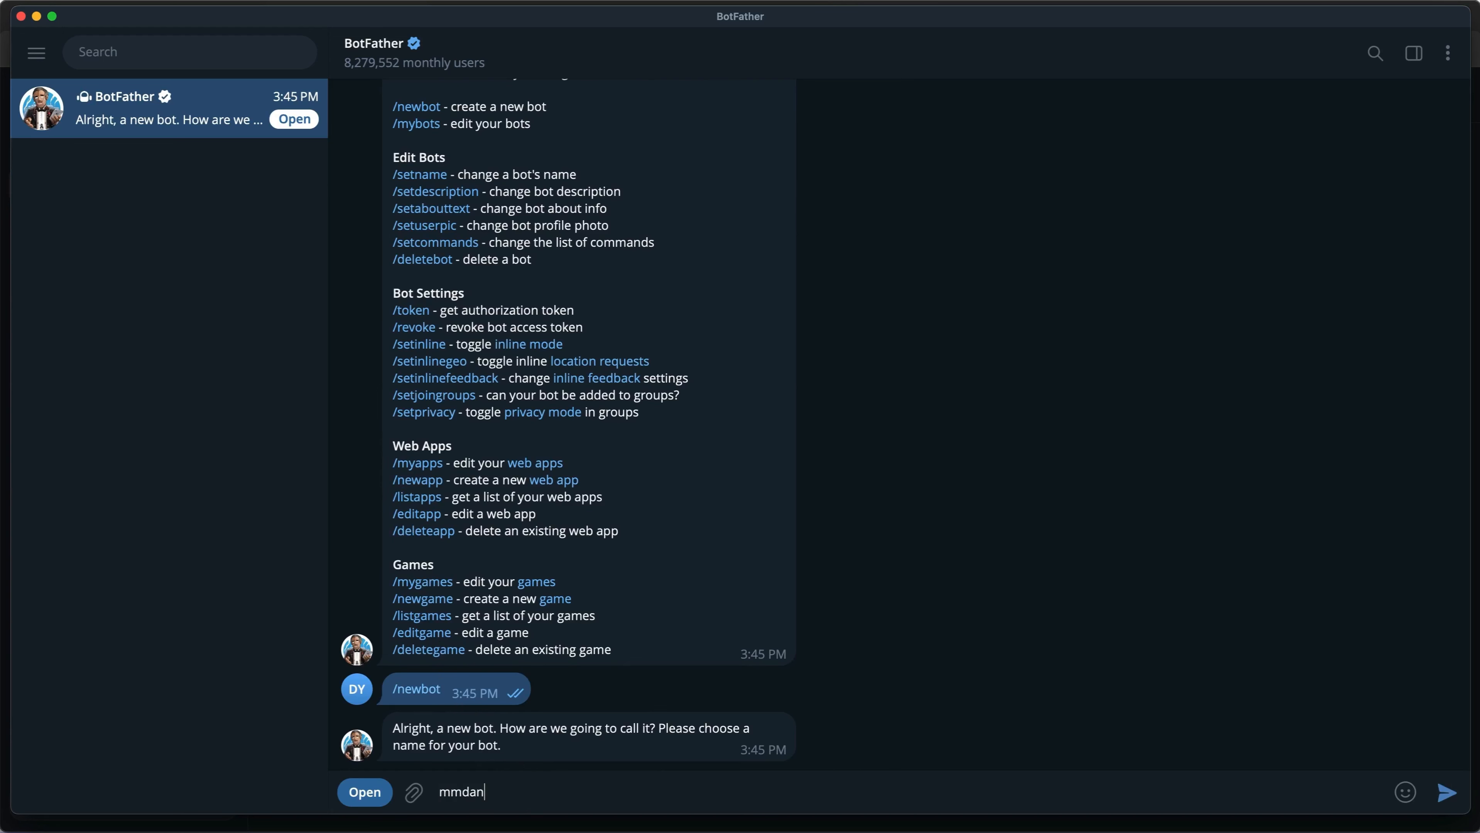
pyautogui.write('10')
pyautogui.press('Return')
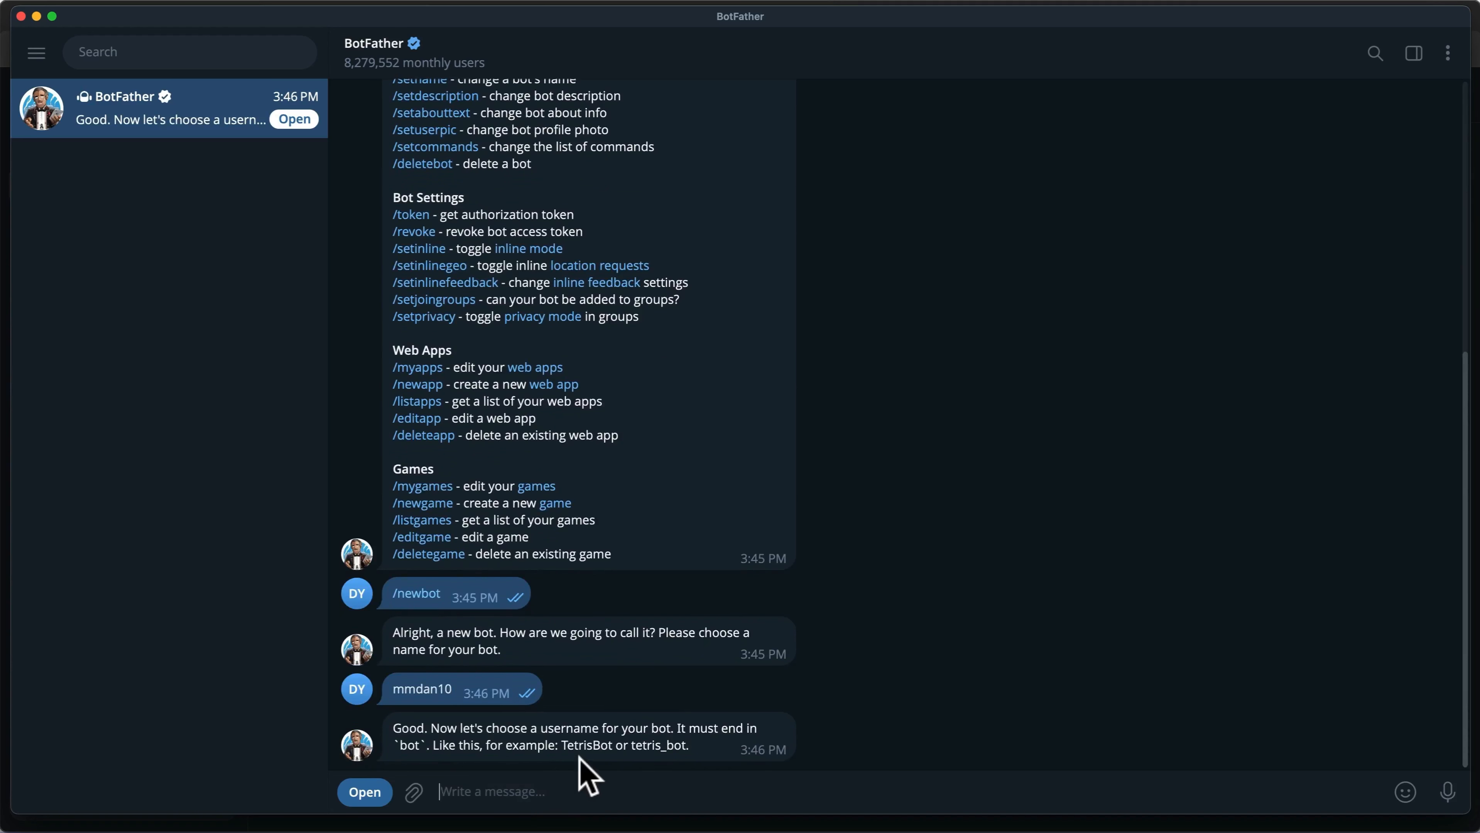
pyautogui.doubleClick(416, 745)
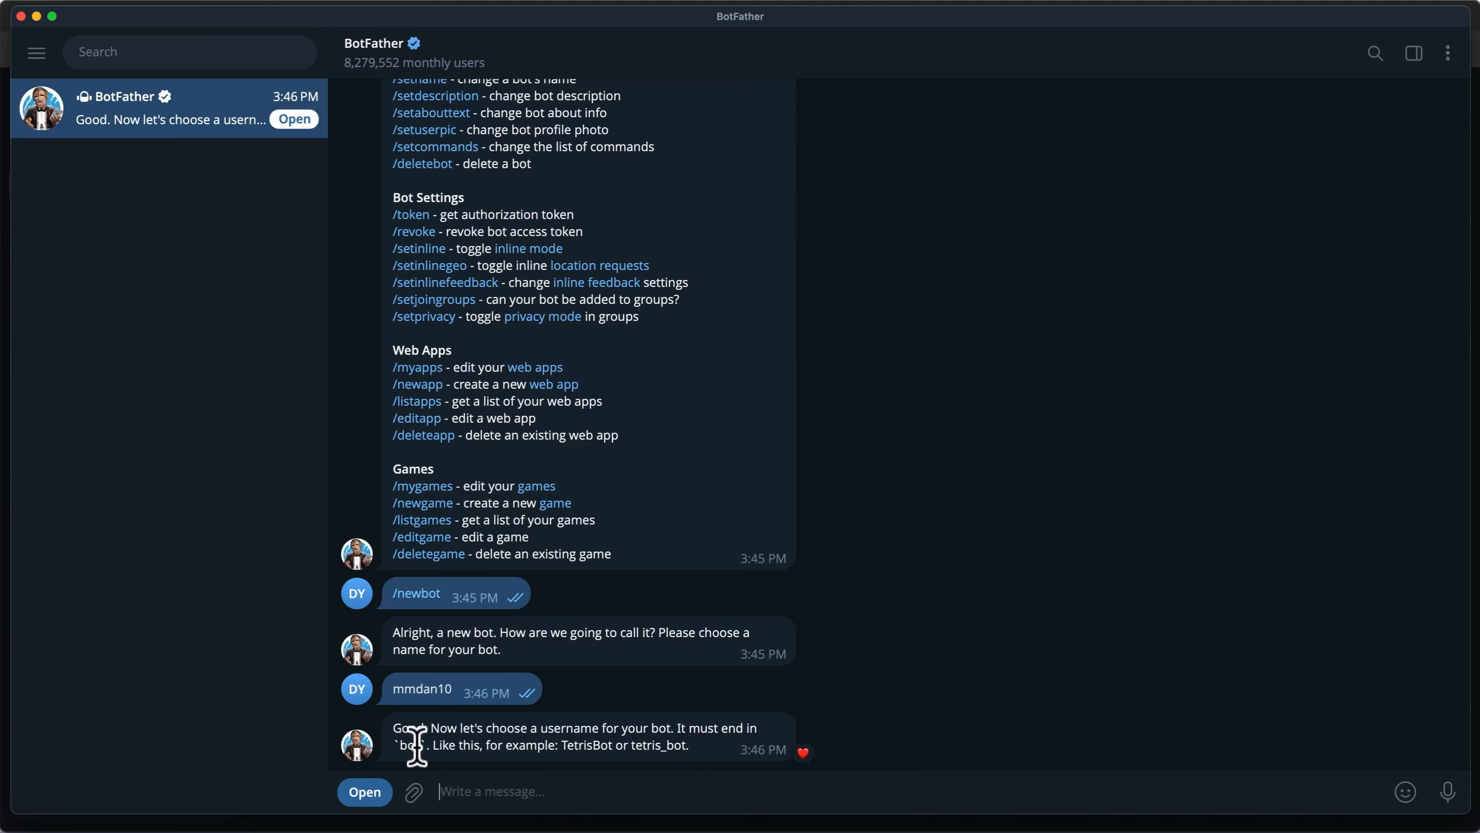
pyautogui.write('mmdan1')
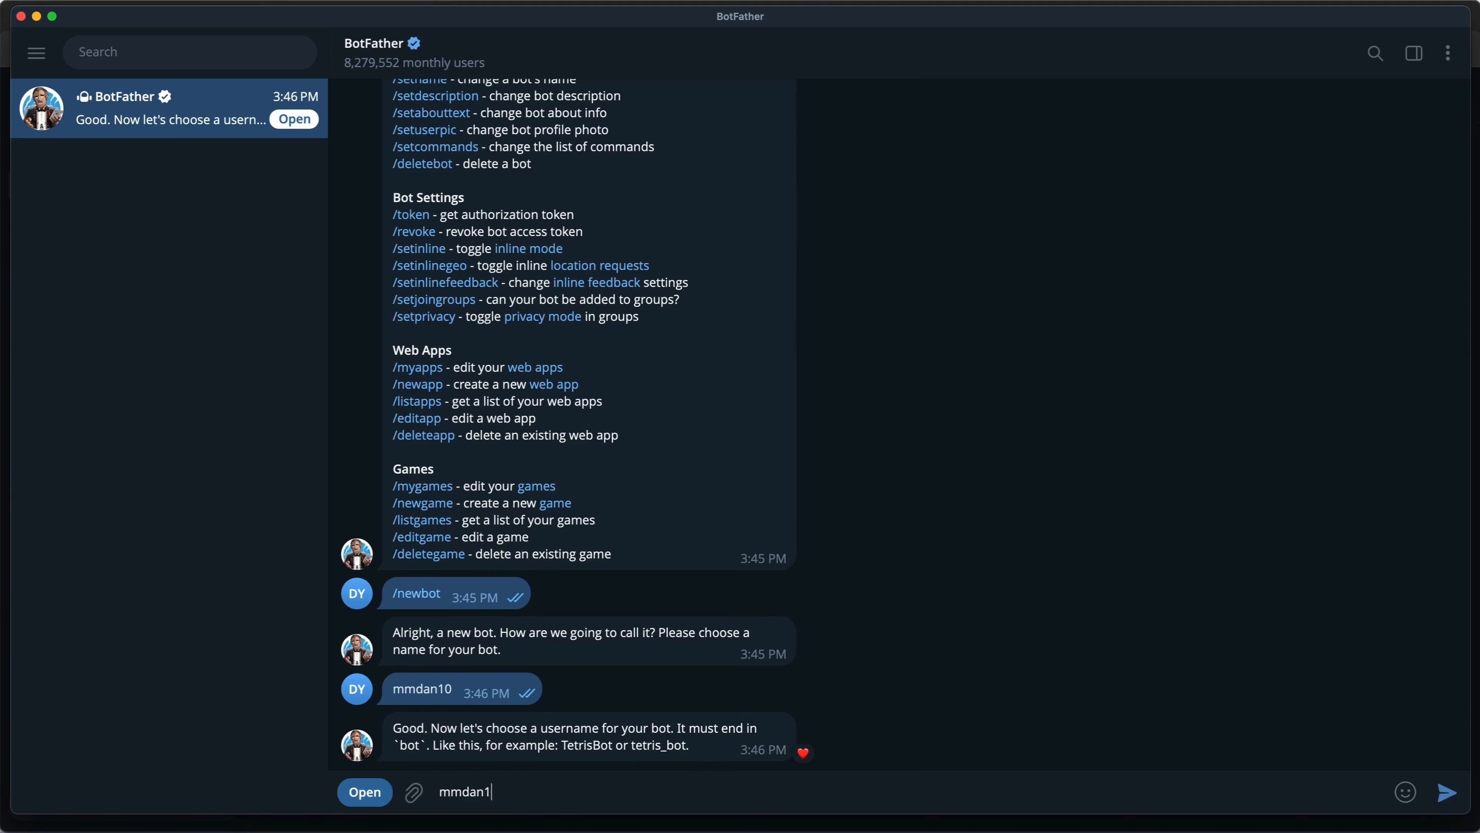
pyautogui.write('0bot')
pyautogui.press('Return')
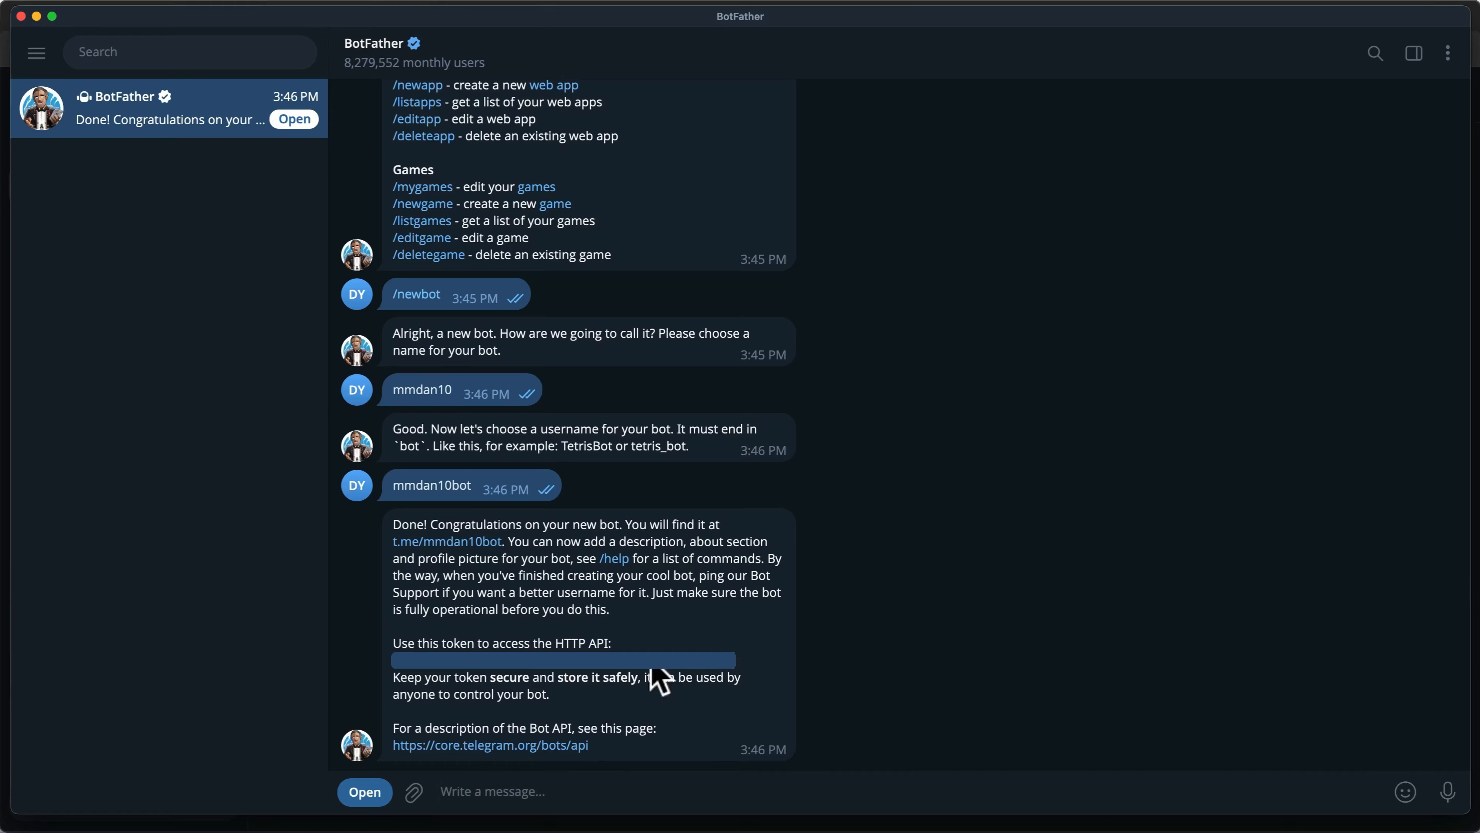
# Copy the new bot's HTTP API token from BotFather and send it to the assistant in the OpenClaw chat
pyautogui.rightClick(417, 676)
pyautogui.click(477, 708)
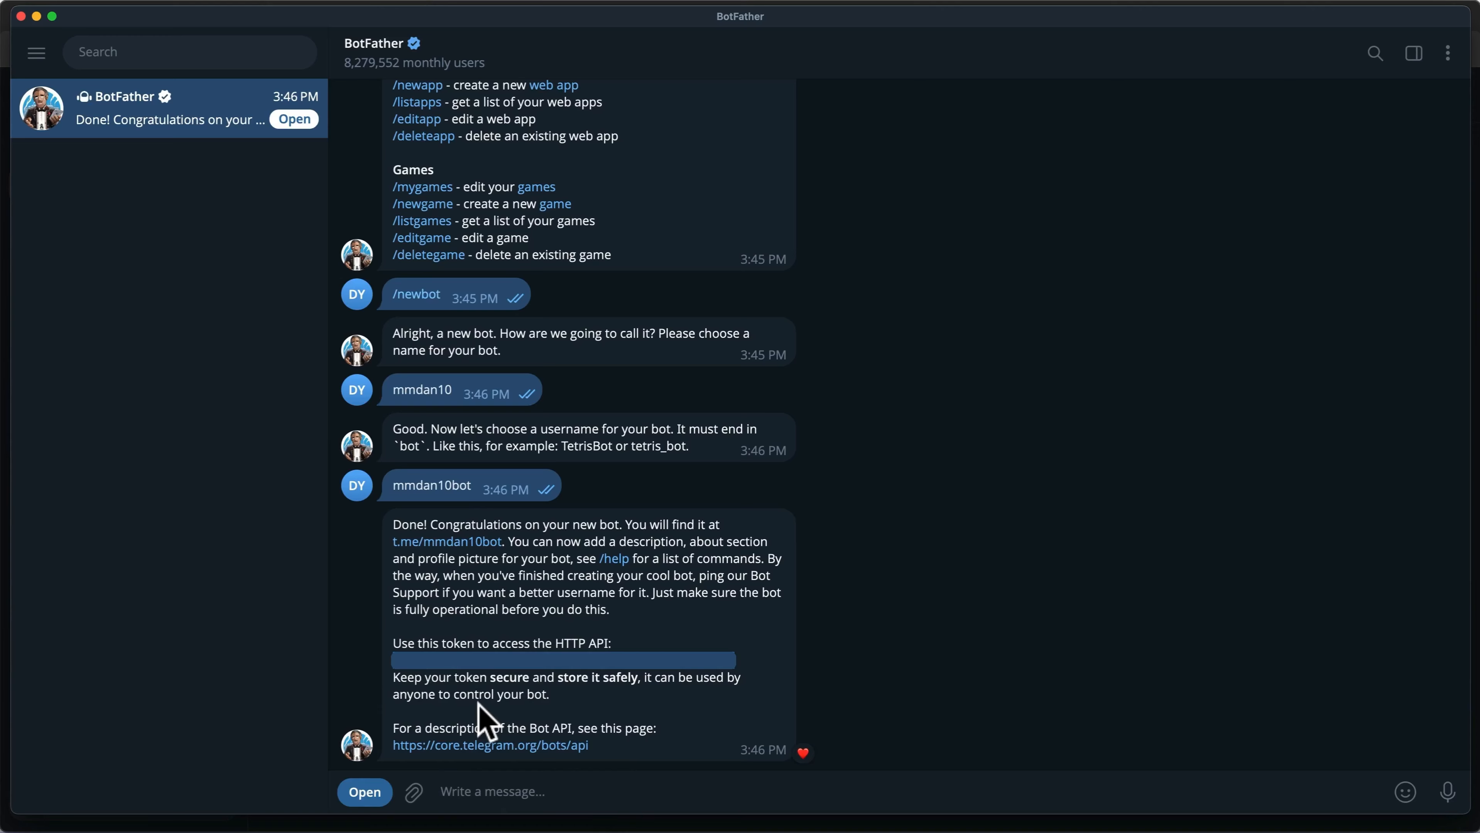
pyautogui.press('super+Tab')
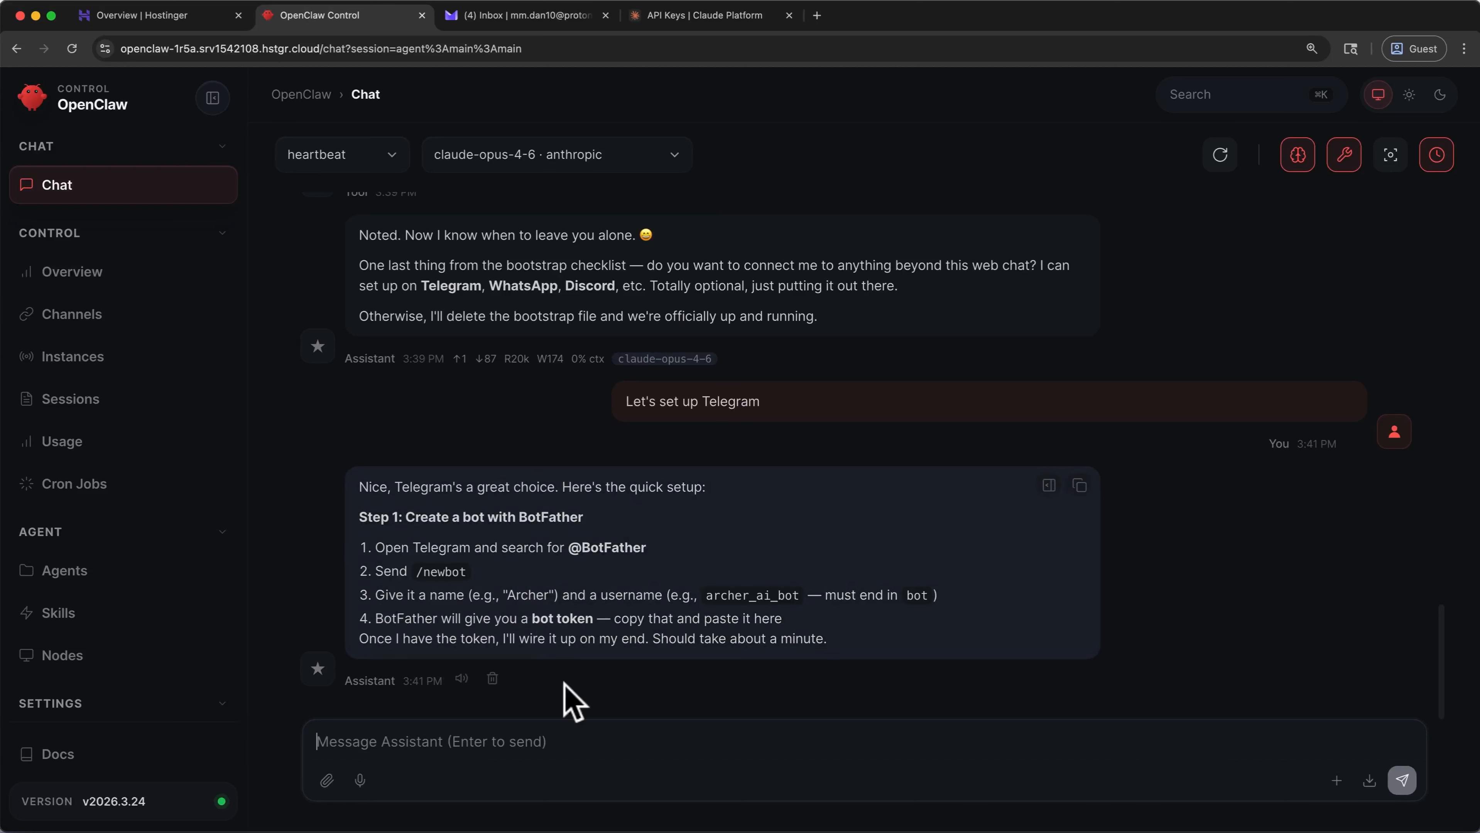
pyautogui.press('super+v')
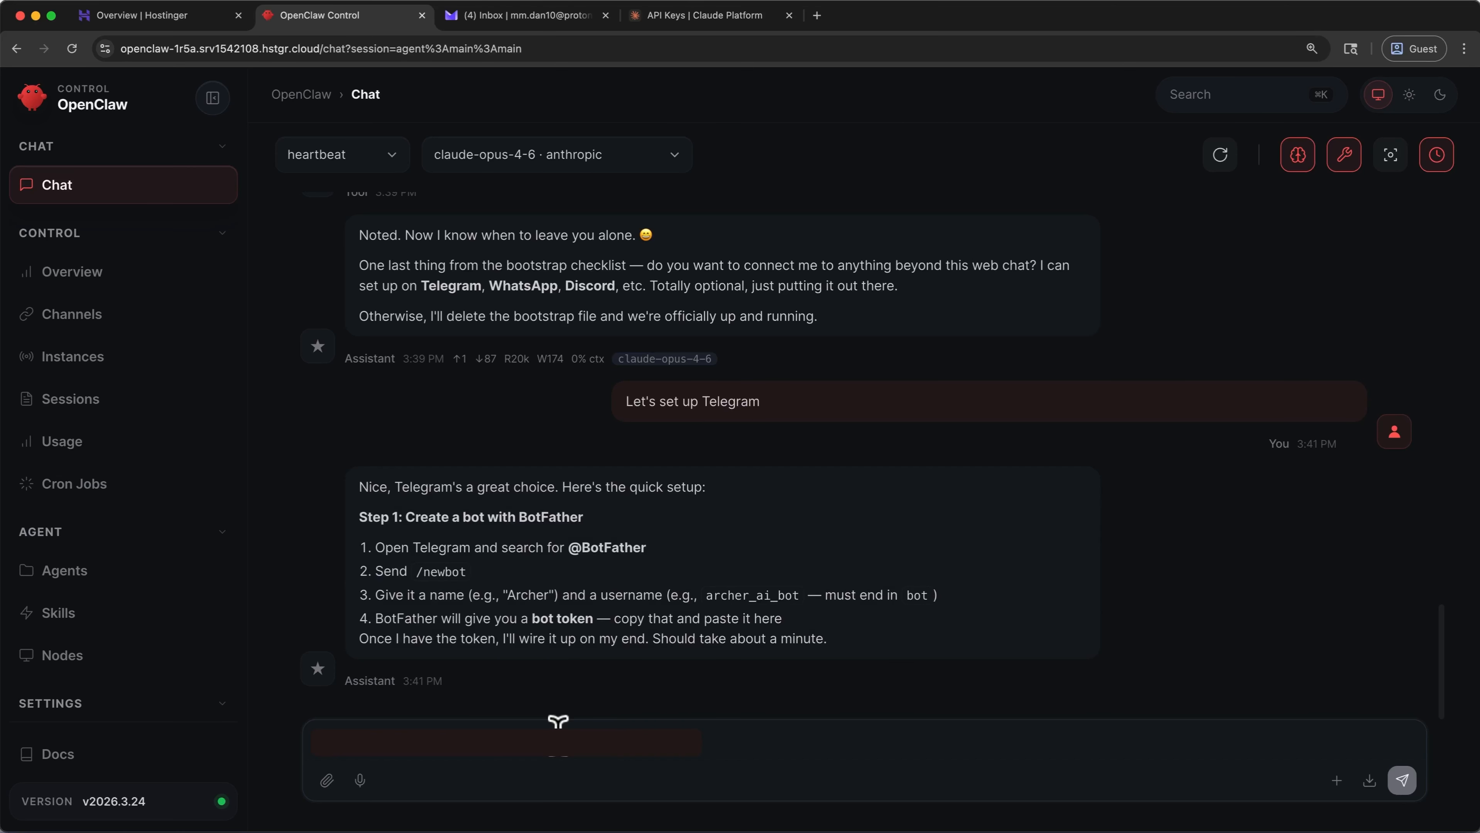
pyautogui.click(1402, 780)
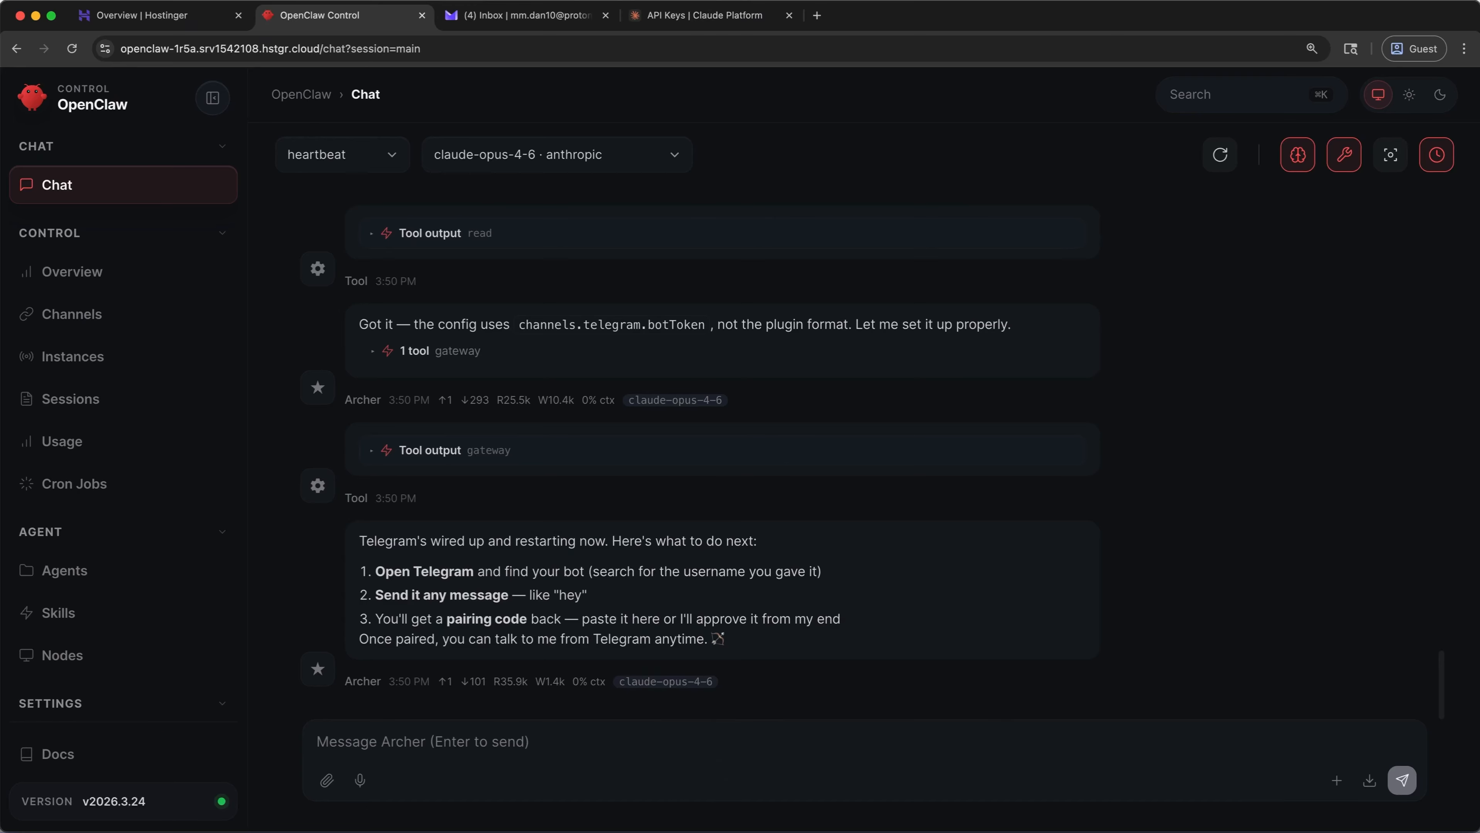
# Return to Telegram, open and start the mmdan10 bot from BotFather's link, and copy the full pairing approval command
pyautogui.click(722, 831)
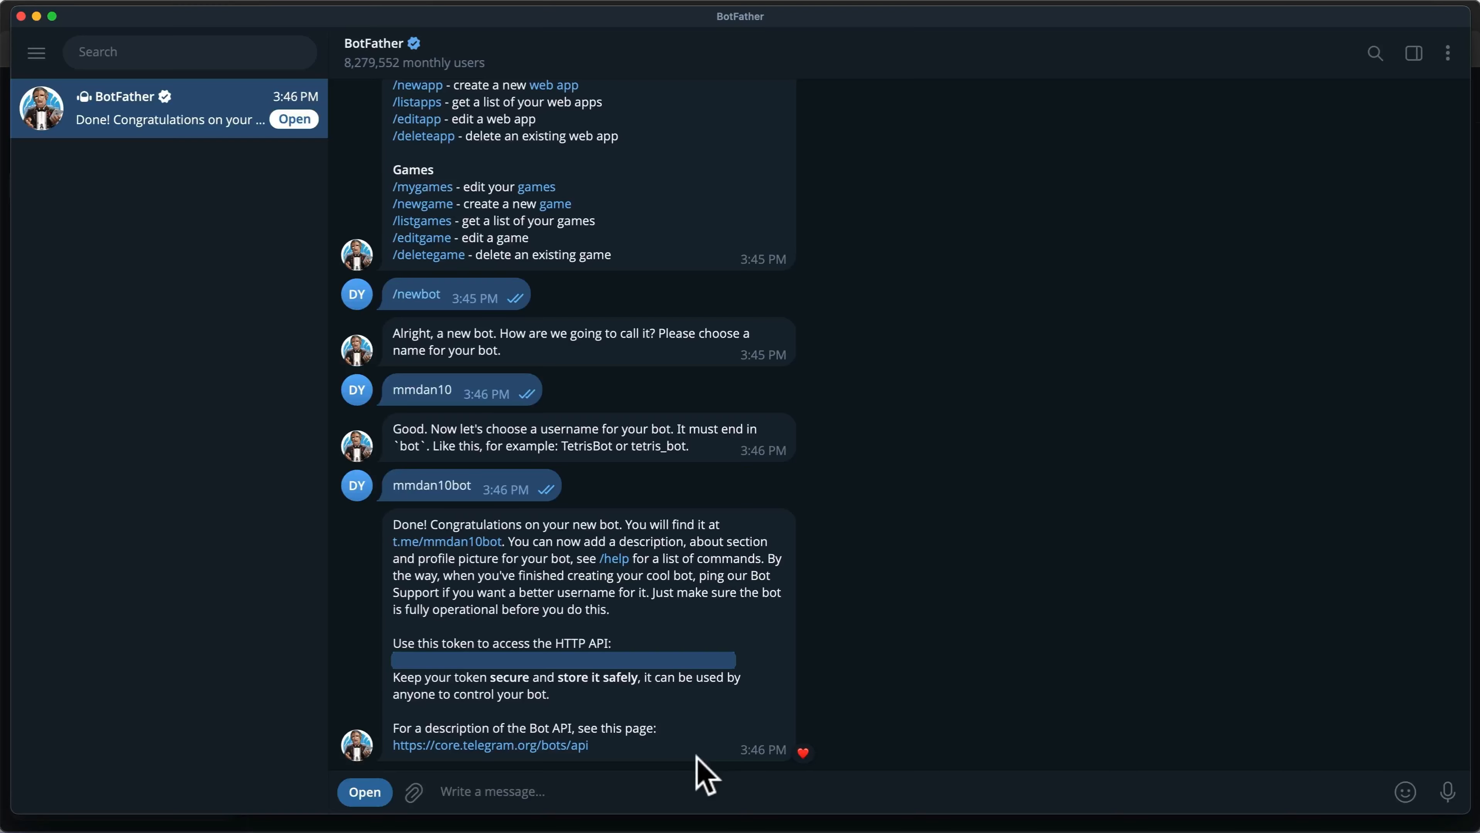
pyautogui.click(479, 544)
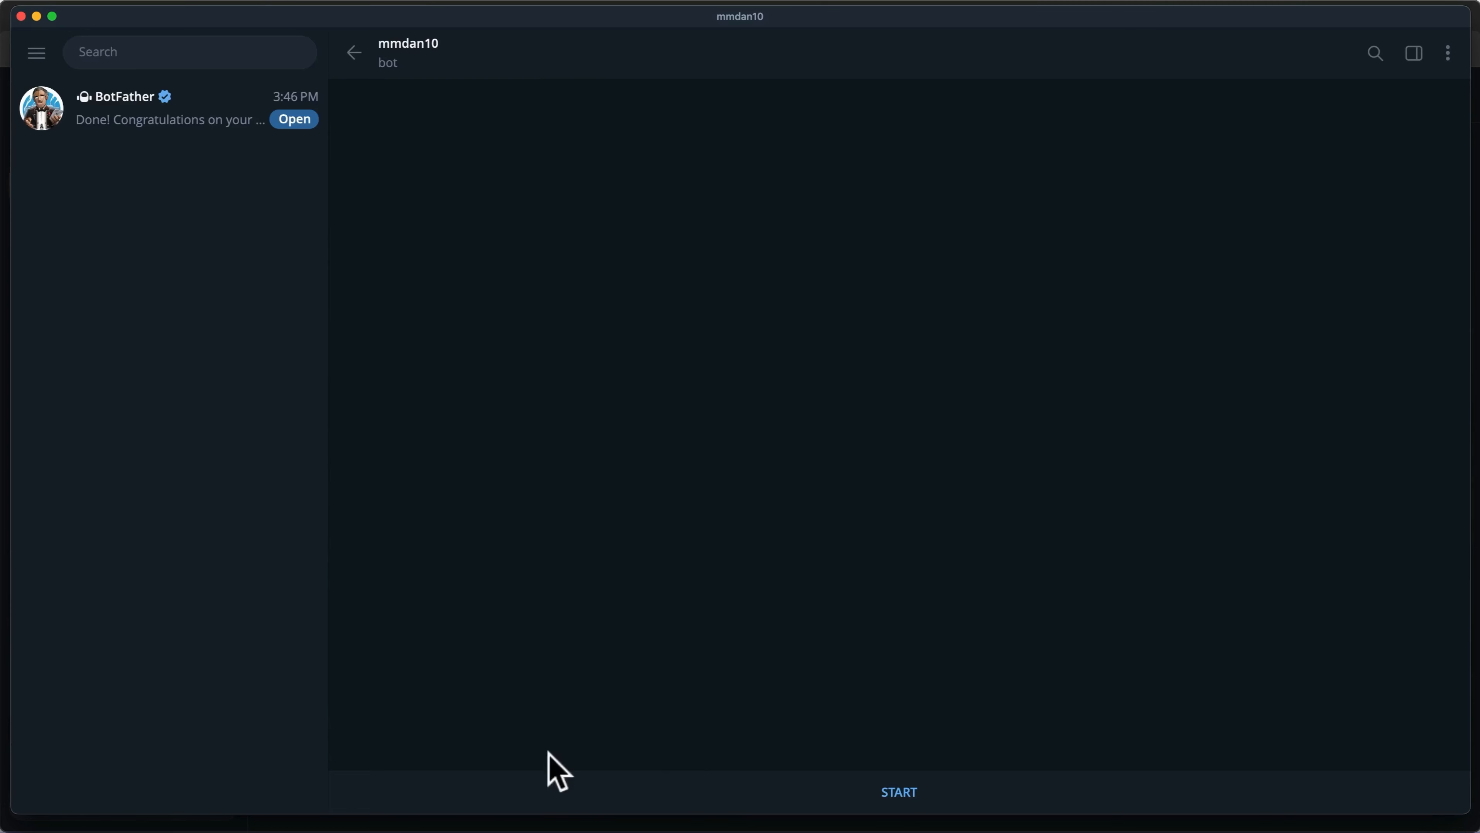
pyautogui.click(569, 795)
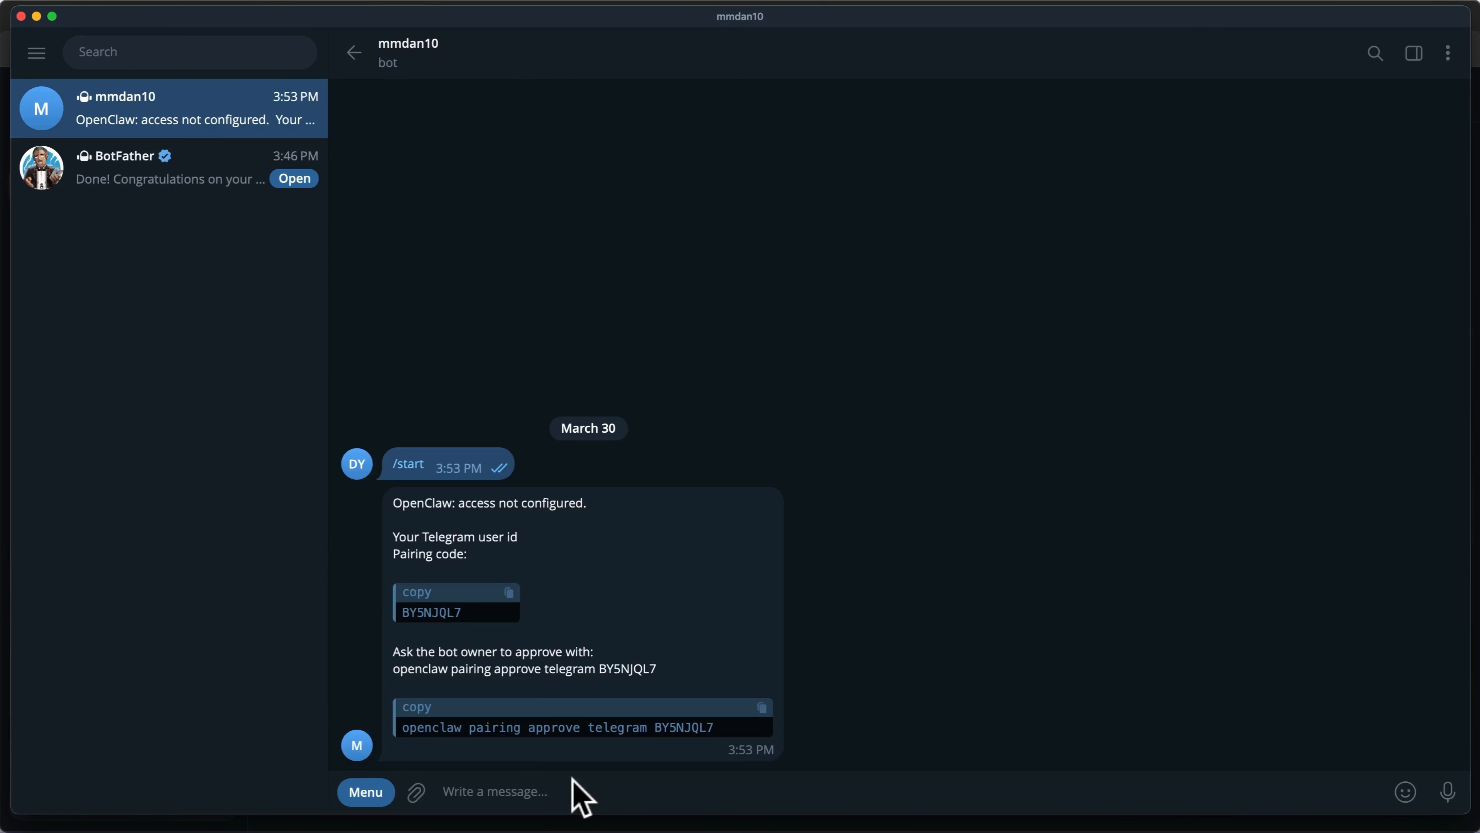
pyautogui.click(762, 709)
# Switch back to the OpenClaw chat and send the copied Telegram pairing approval command with its pairing code
pyautogui.press('super+Tab')
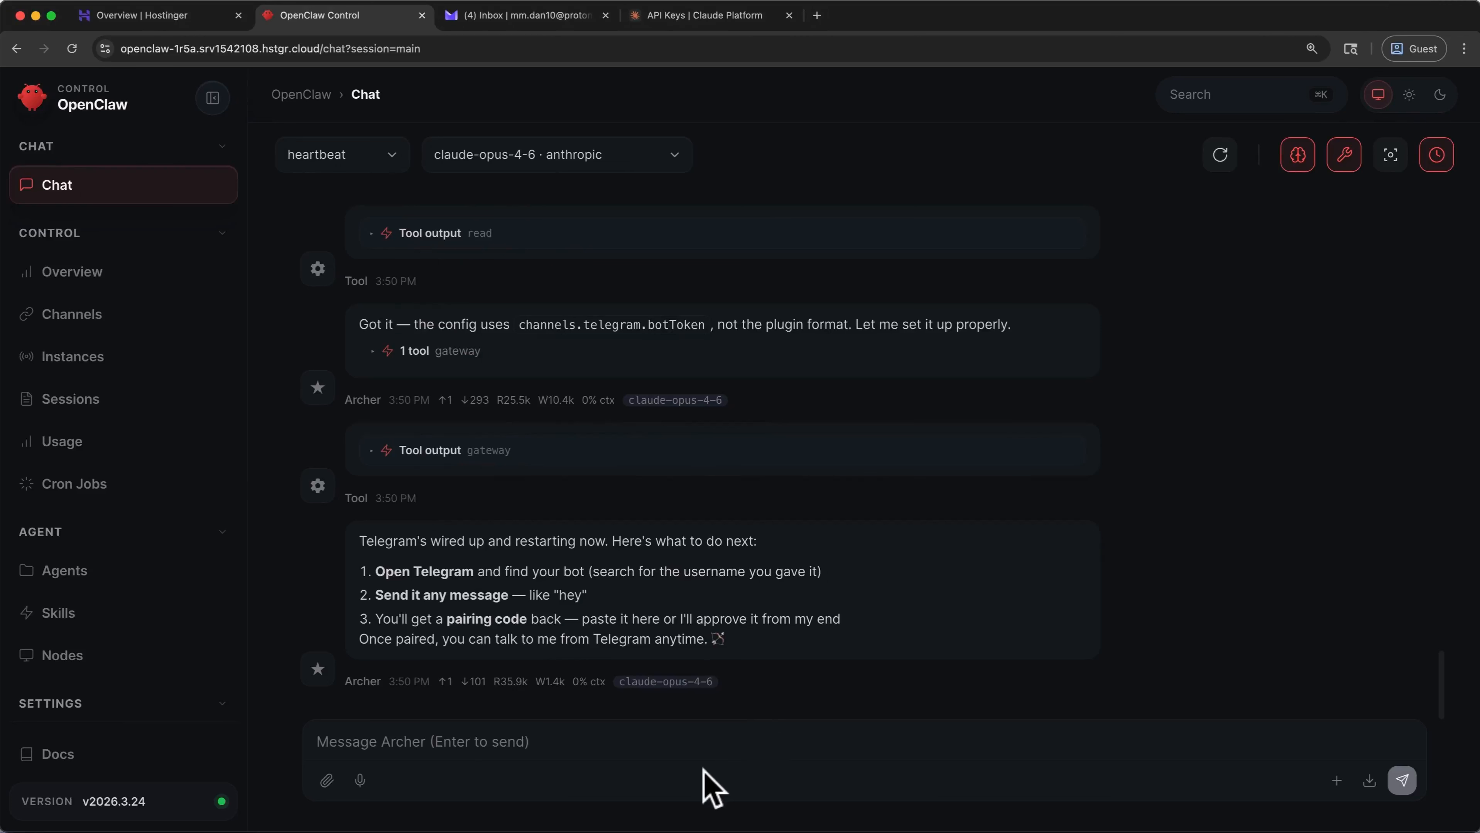
pyautogui.click(694, 757)
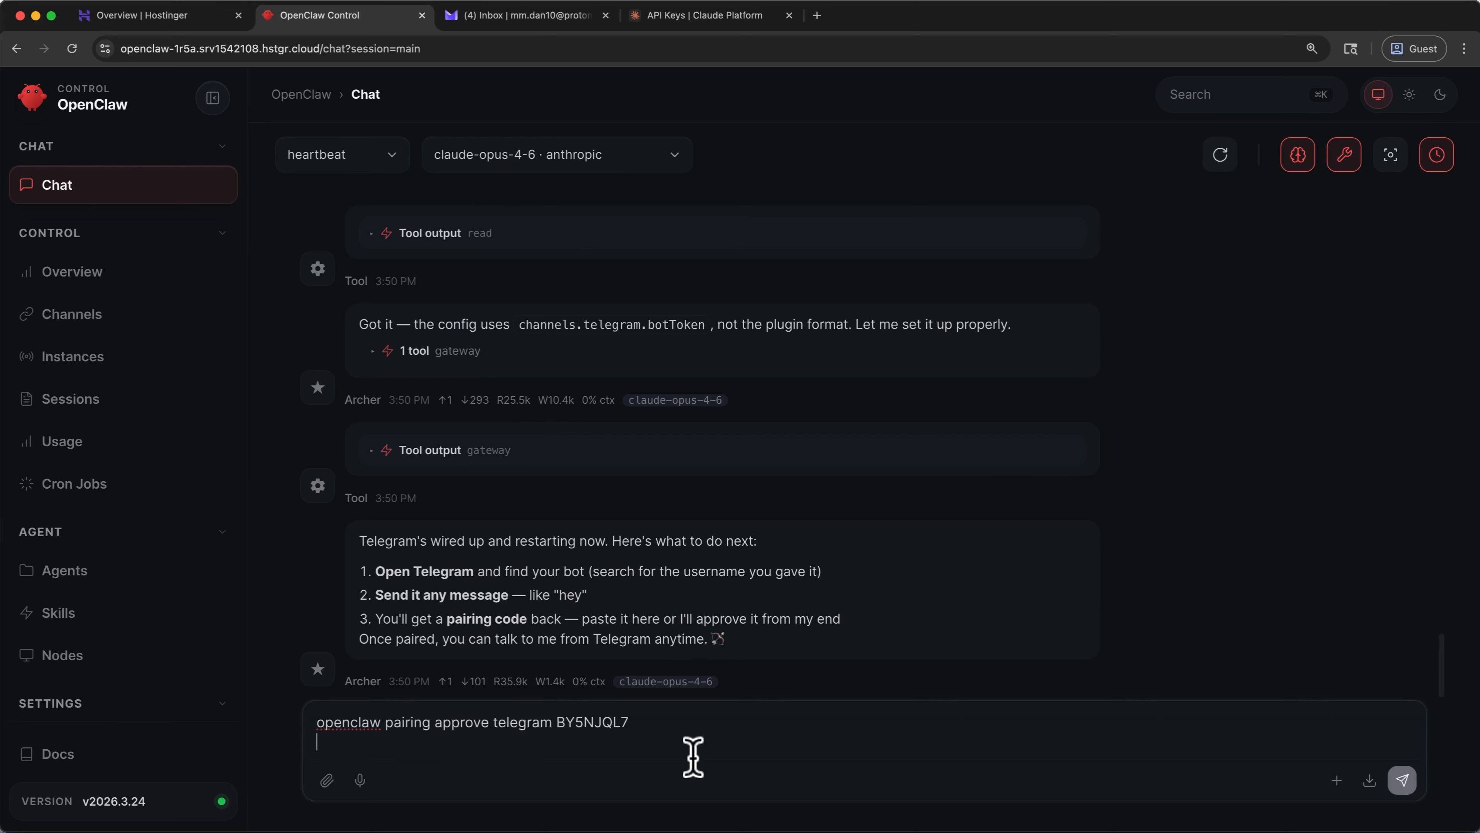
pyautogui.press('super+v')
pyautogui.click(1401, 784)
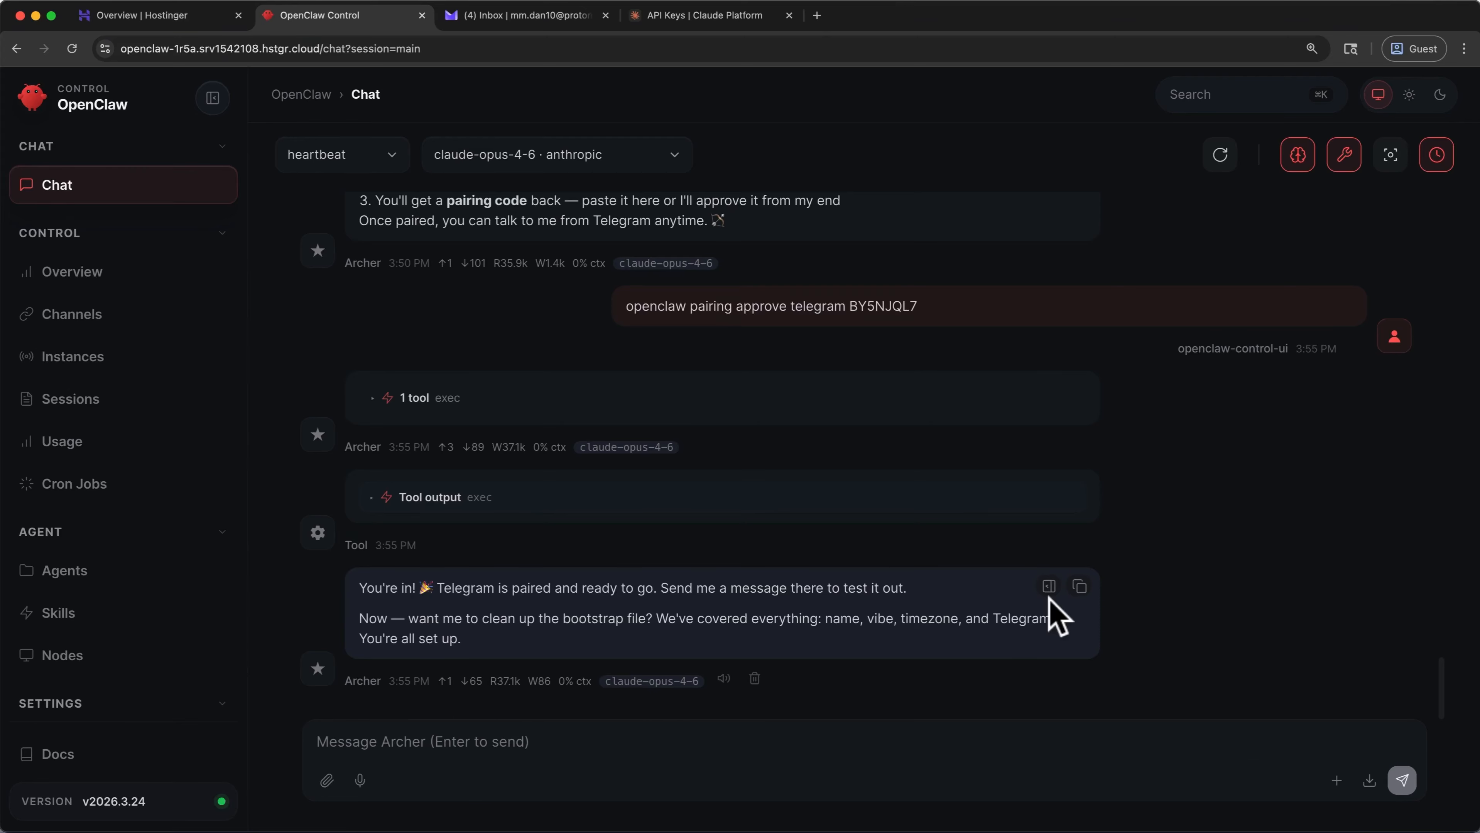
# Return to the mmdan10 bot chat in Telegram and send "Is everything set up properly?"
pyautogui.press('super+Tab')
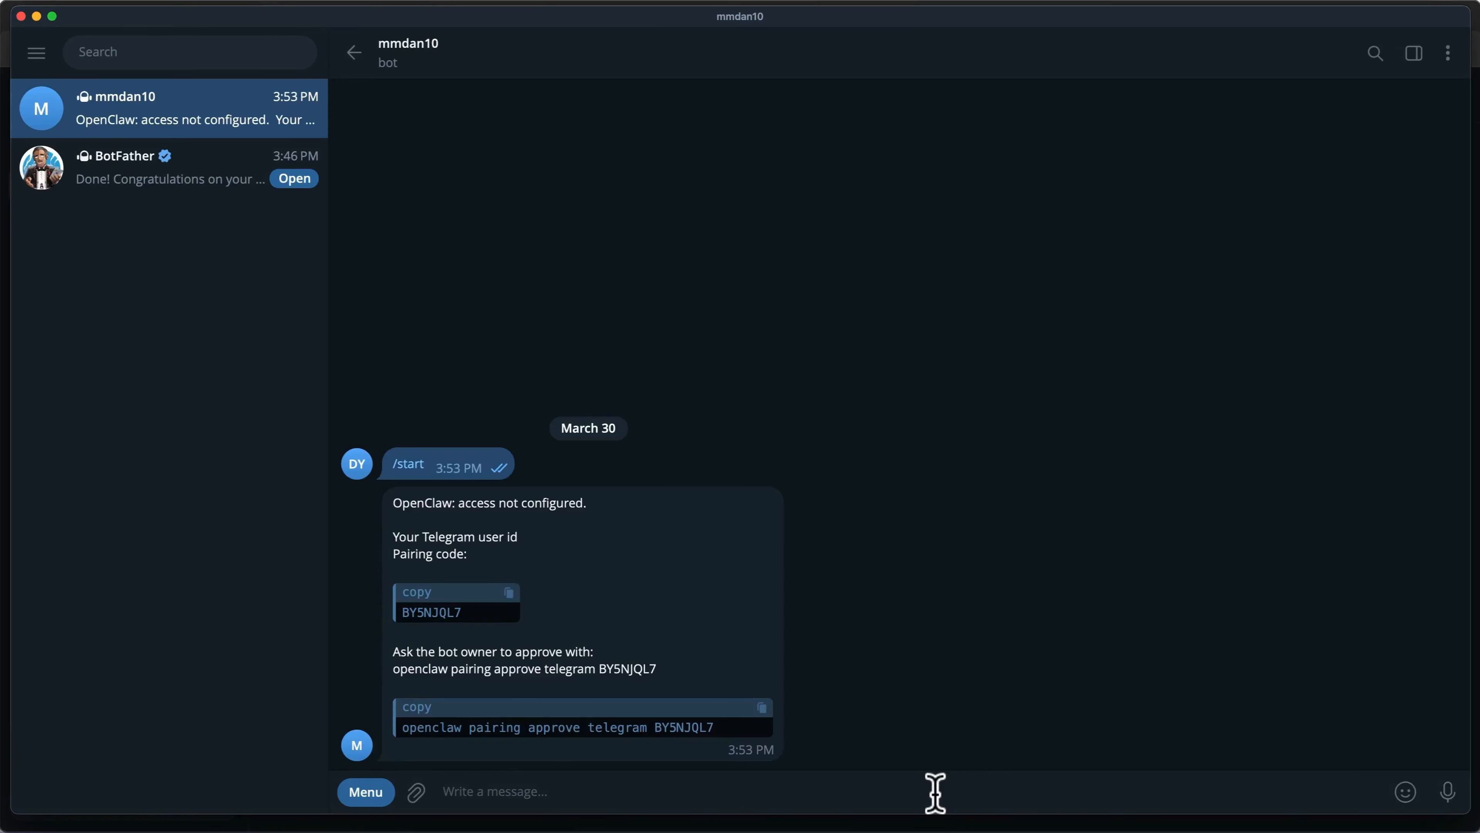
pyautogui.write('Is everything set up properly?')
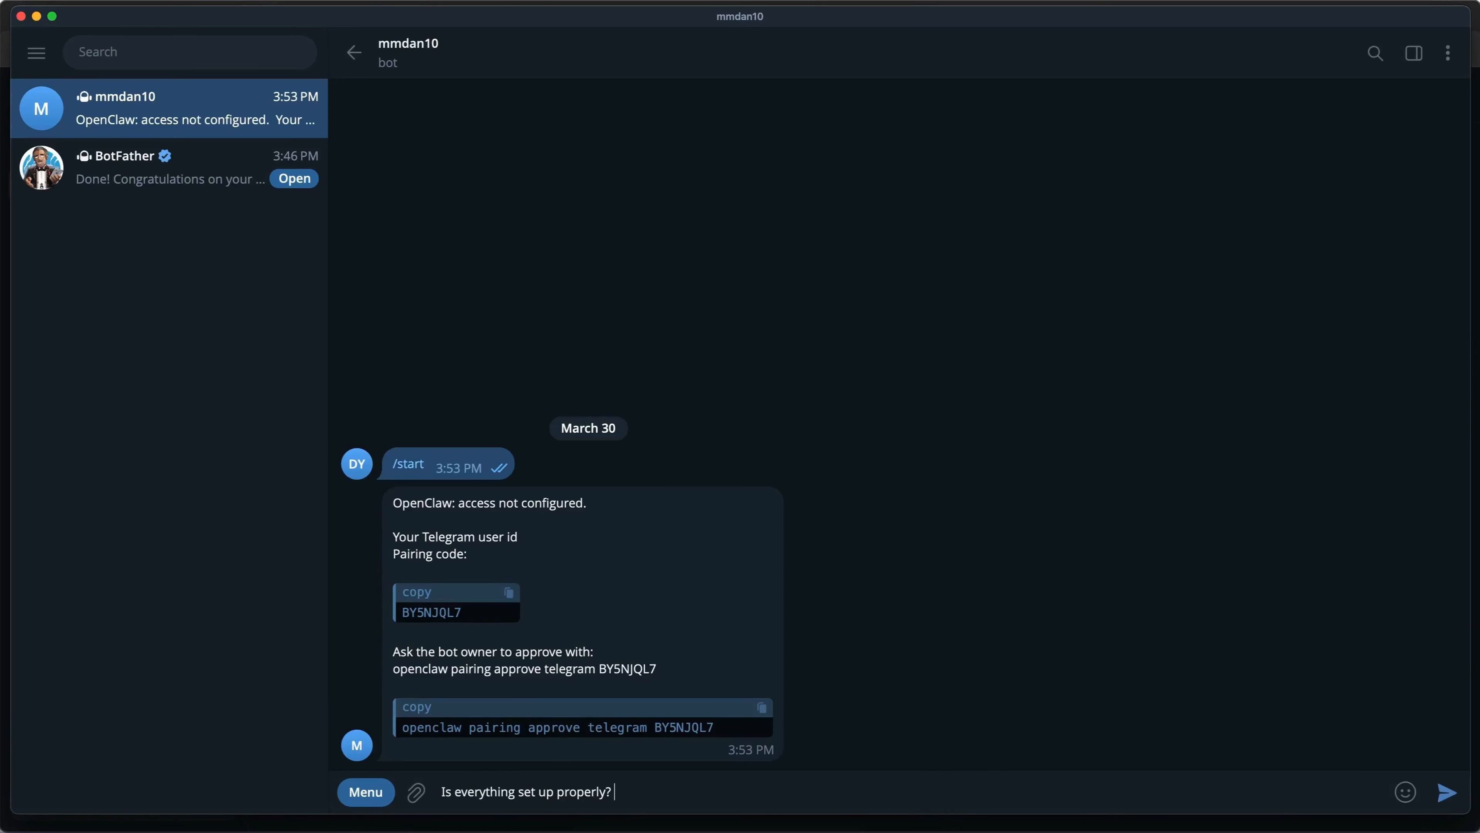
pyautogui.press('Return')
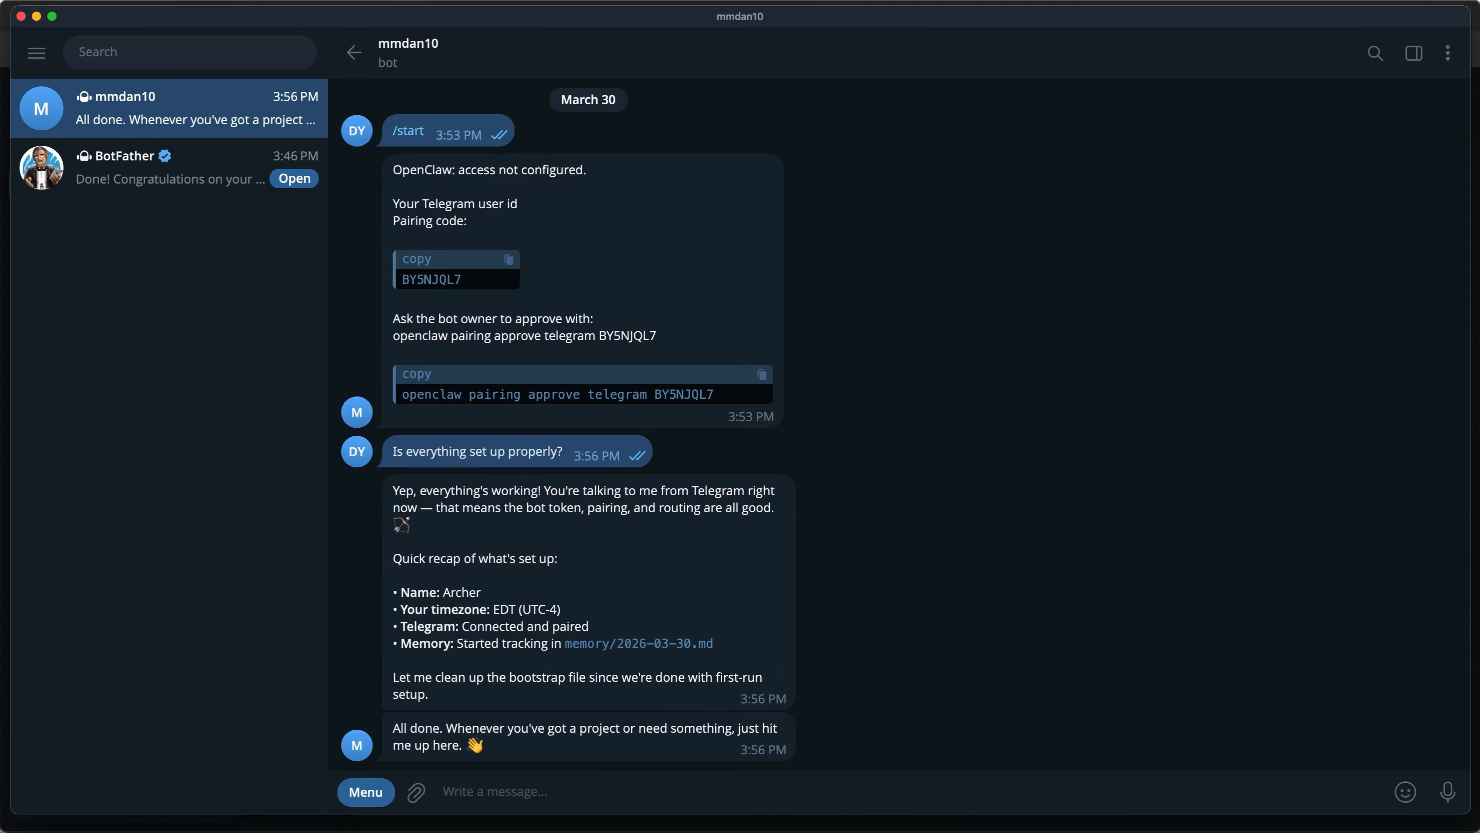
pyautogui.doubleClick(653, 665)
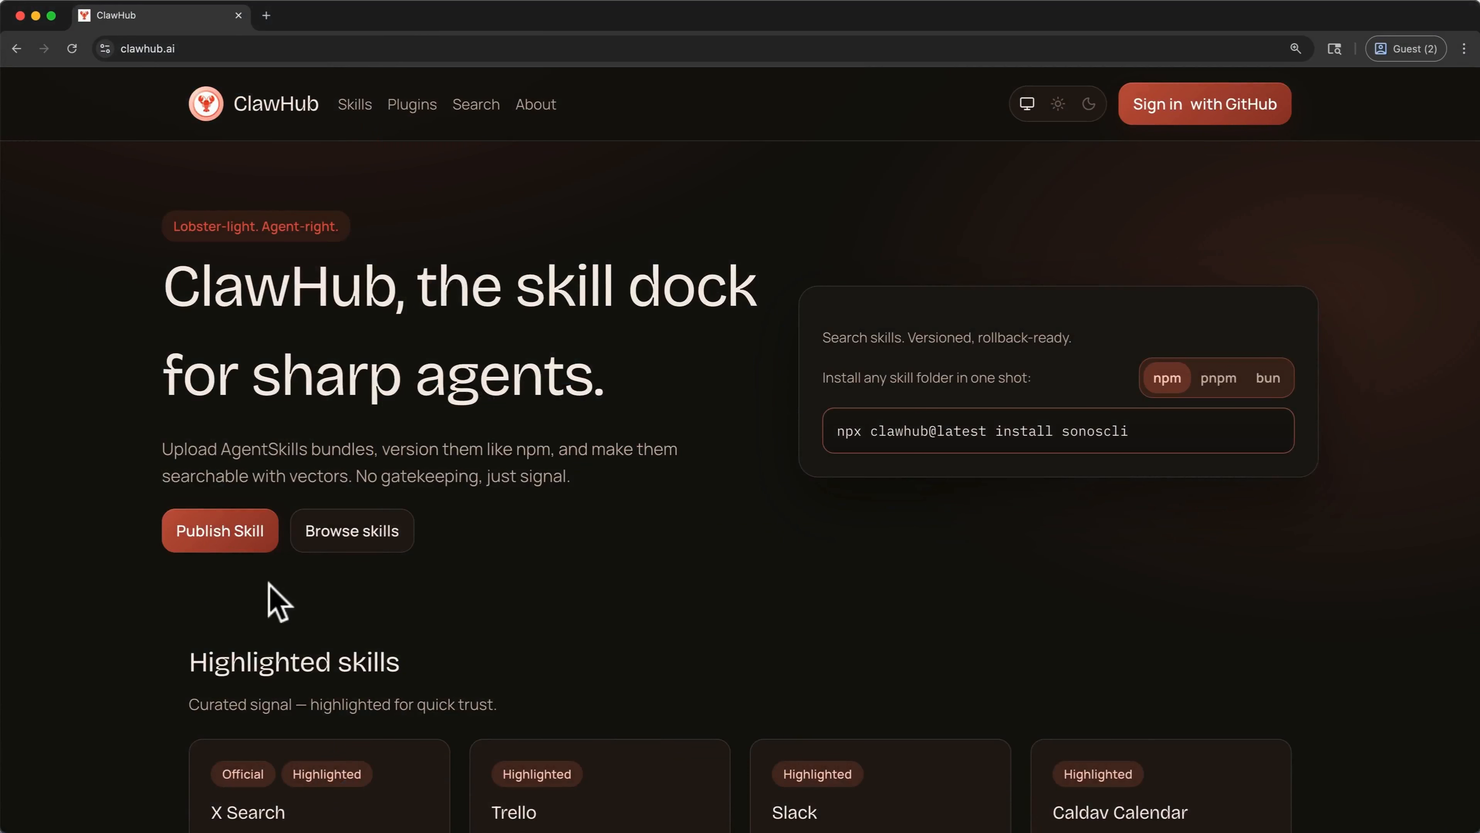
# Browse the ClawHub skill library and look through the most downloaded skills
pyautogui.click(329, 545)
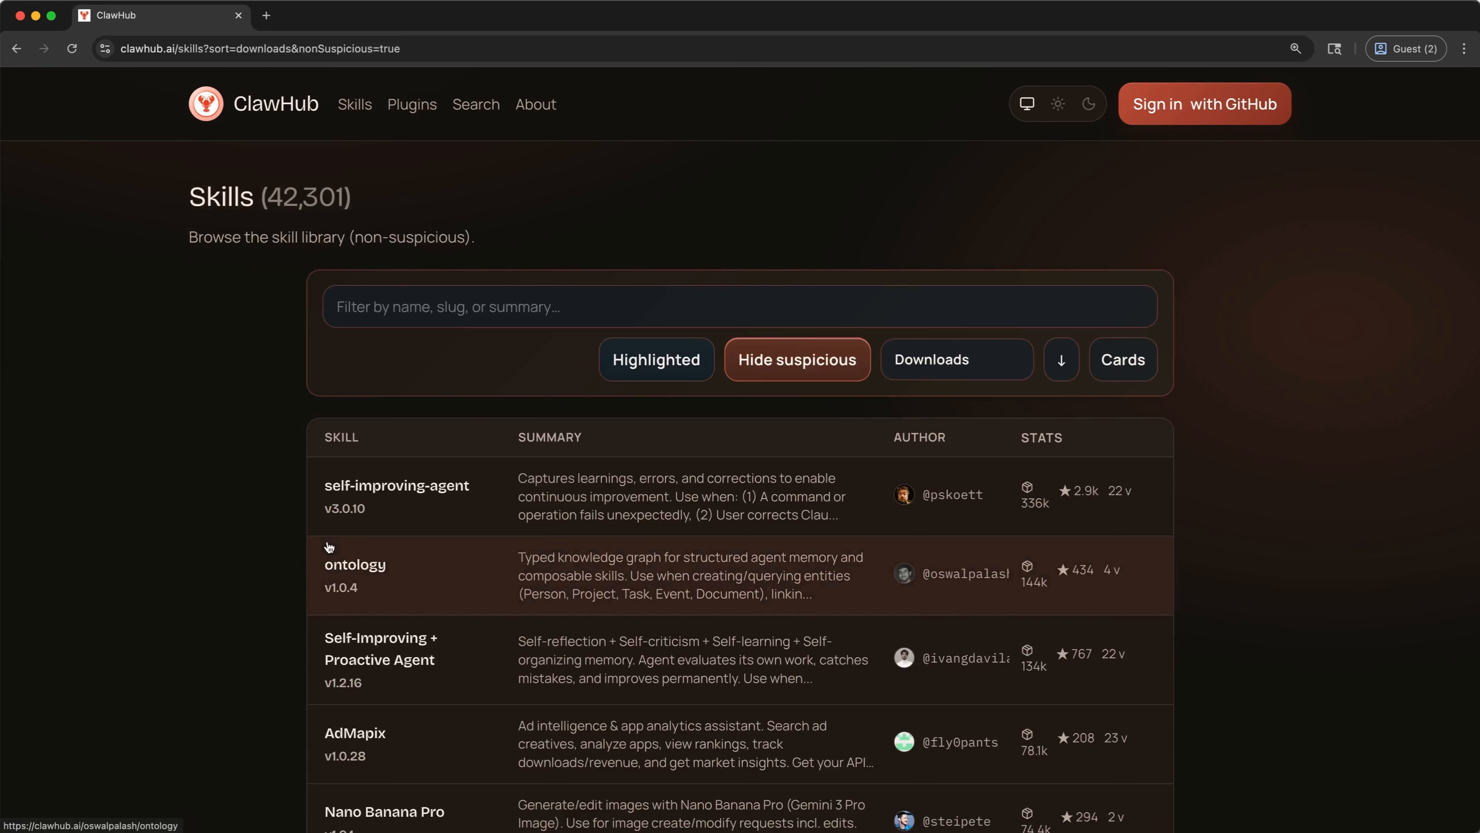
pyautogui.scroll(-2, 329, 545)
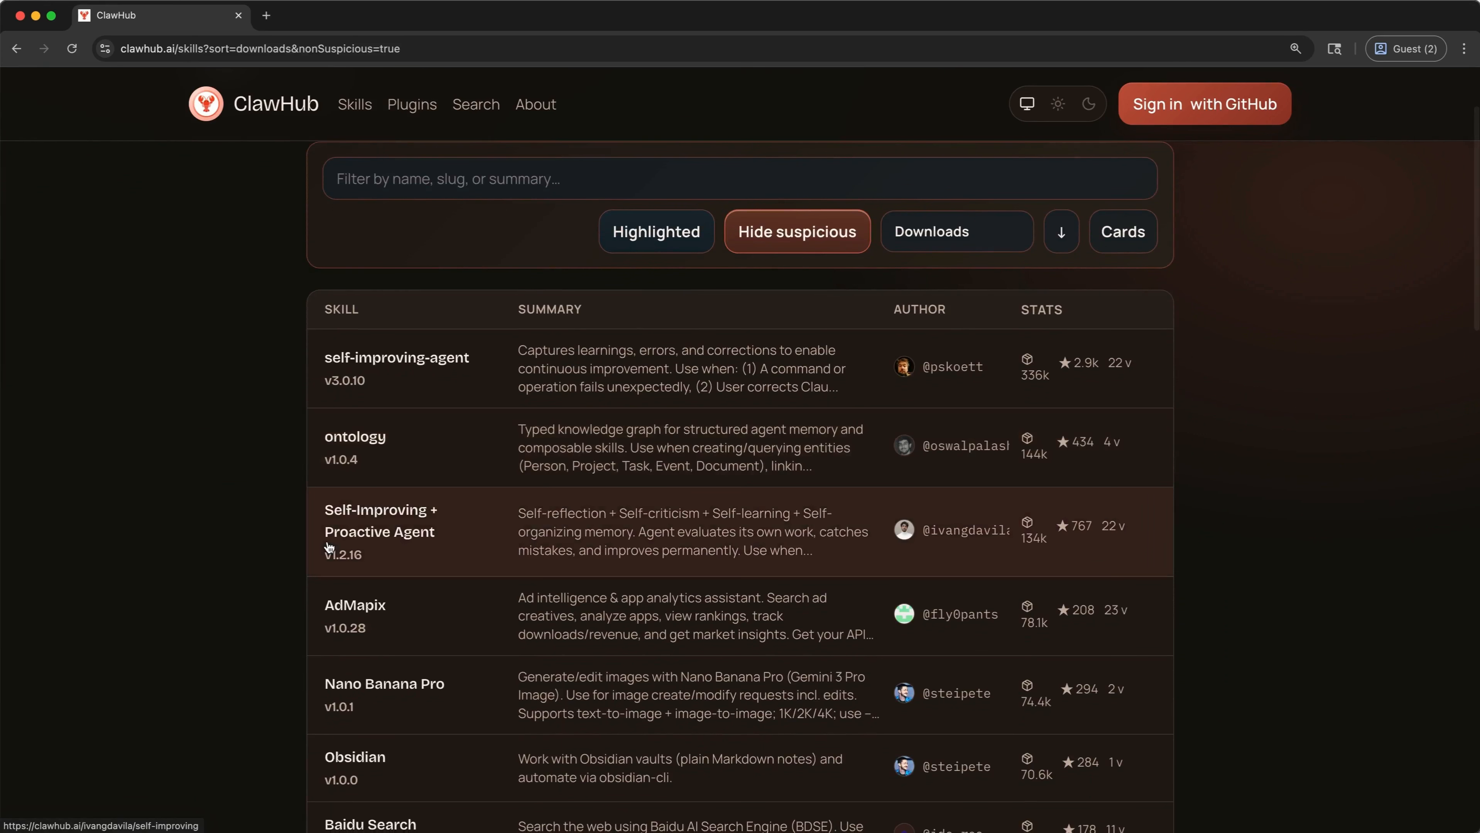
pyautogui.scroll(-3, 328, 545)
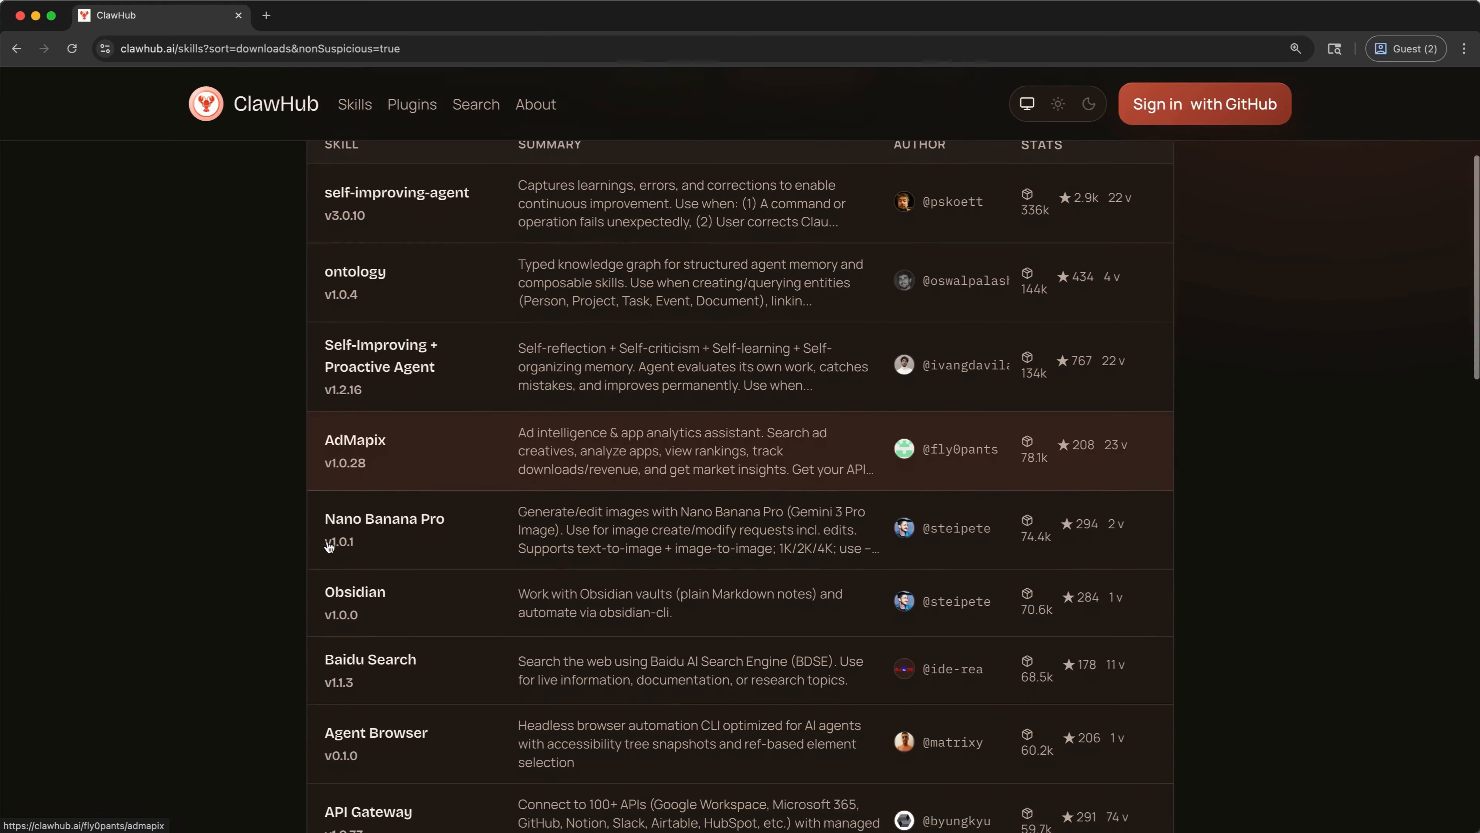
pyautogui.scroll(-2, 329, 545)
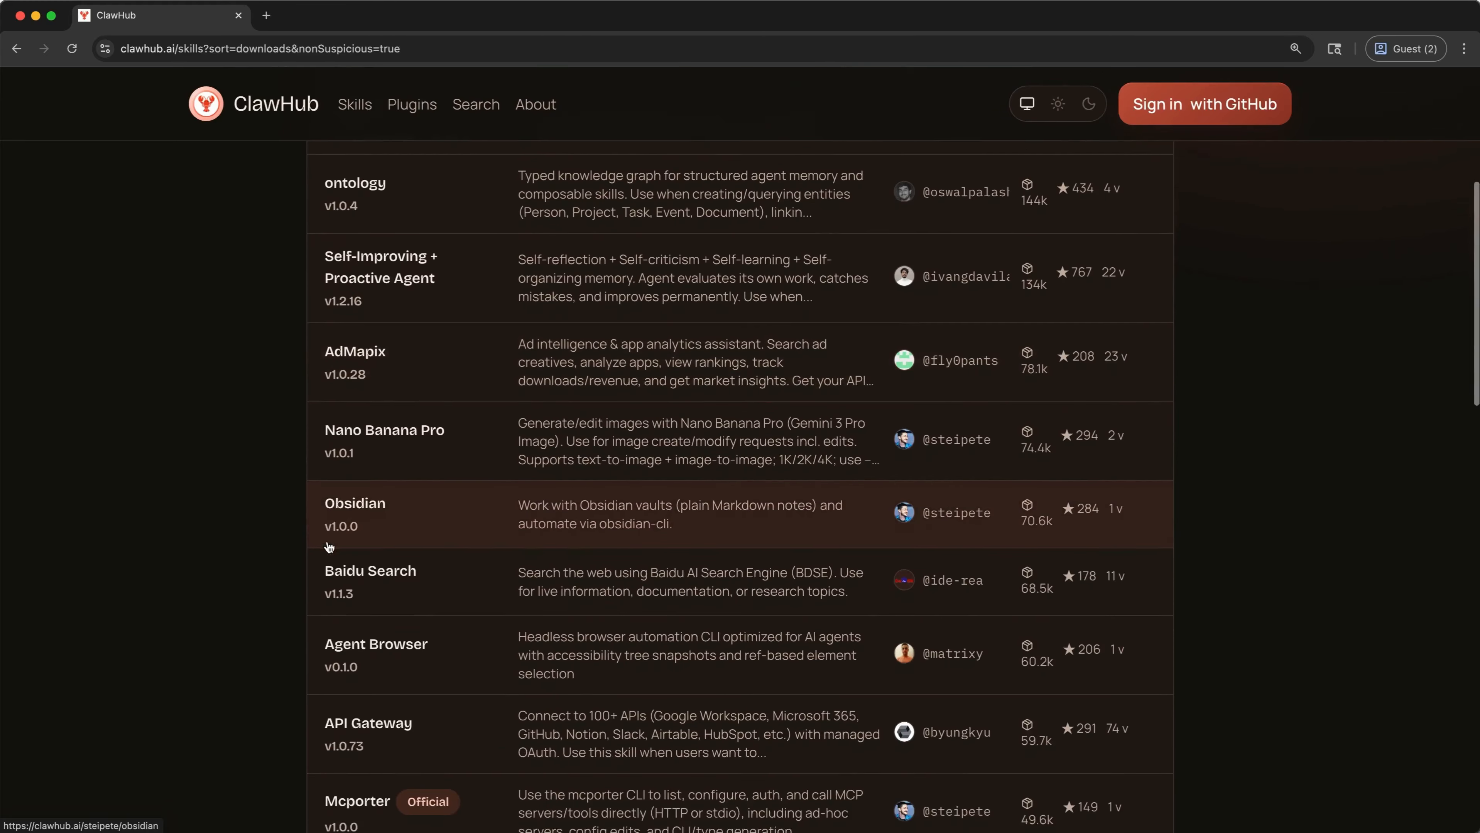
pyautogui.scroll(-3, 329, 546)
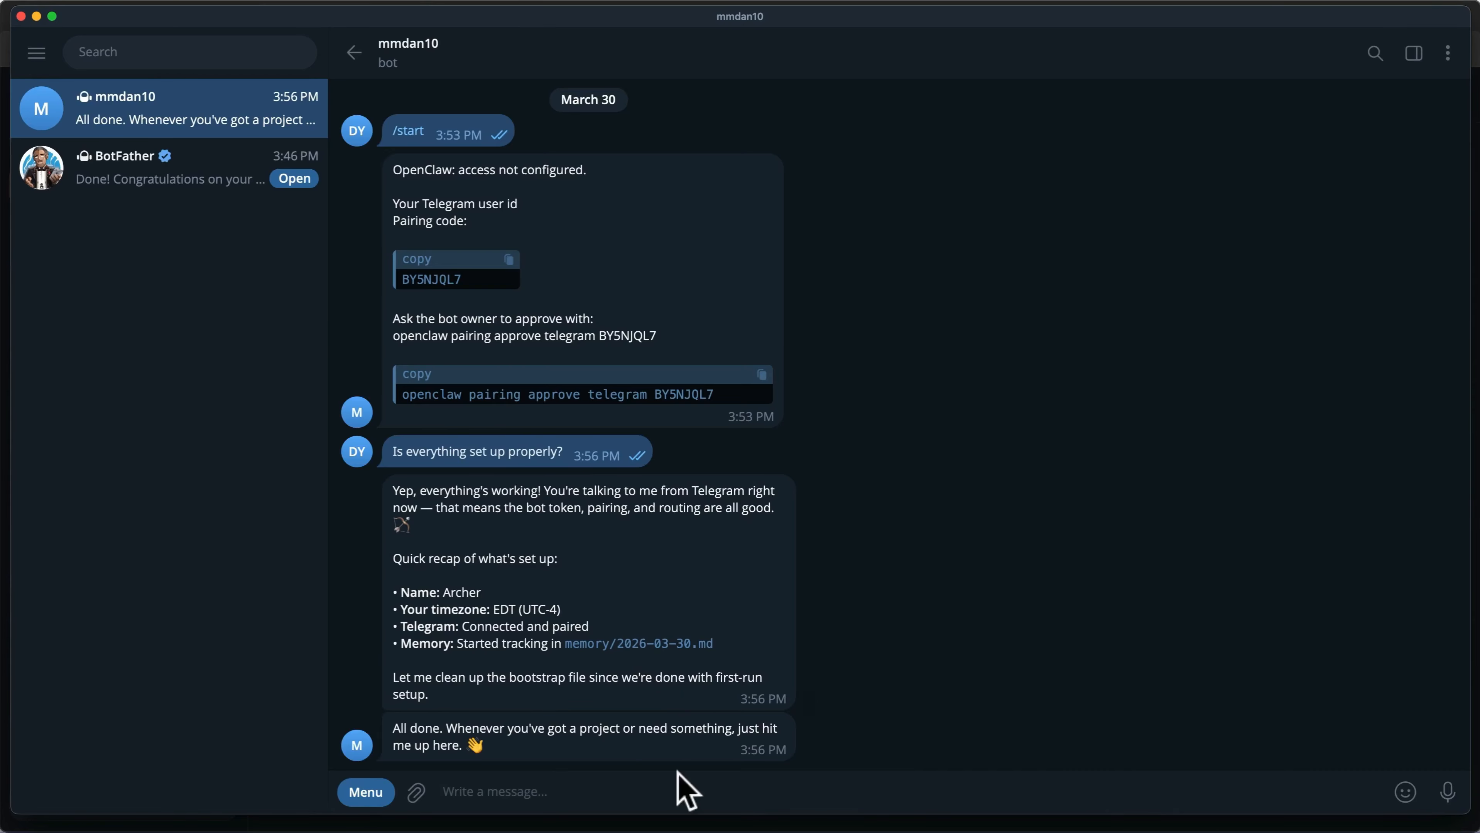
# In the Telegram bot chat, send "What are popular skills that people are adding?"
pyautogui.write('What are popular skills that people are adding?')
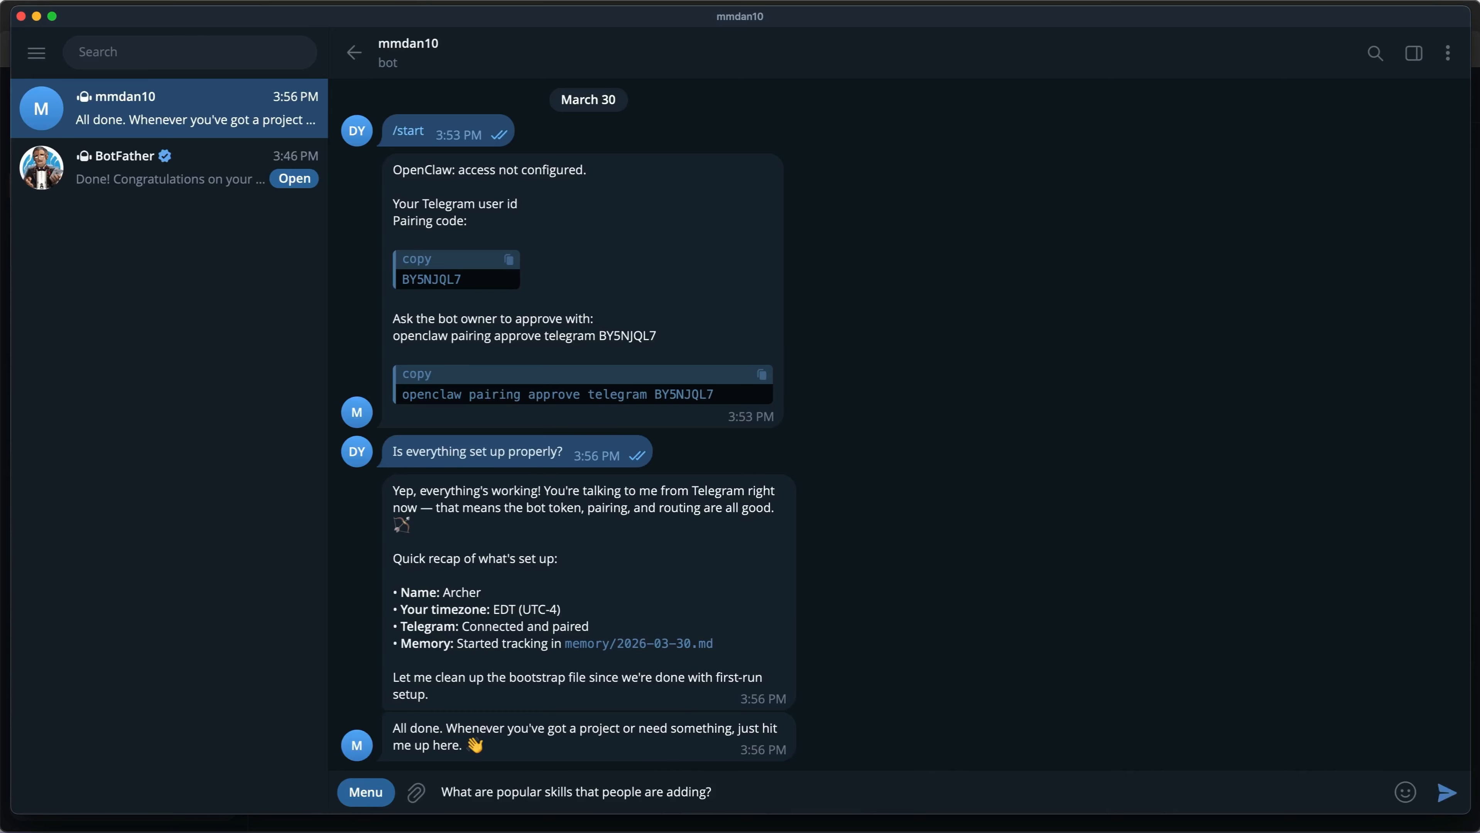
pyautogui.press('Return')
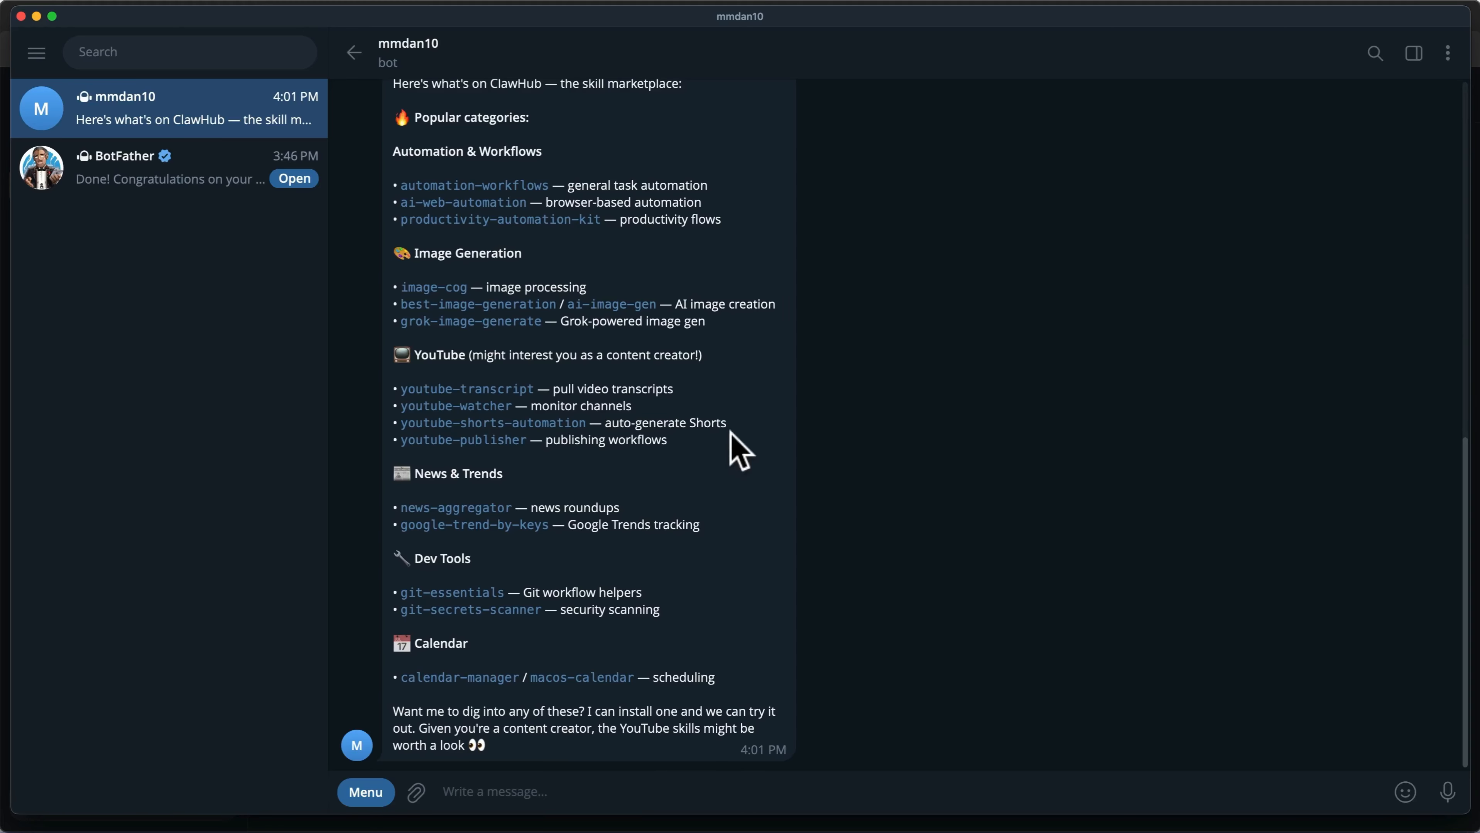
# Review the security scan of the Excel / XLSX skill on ClawHub and the Telegram bot's heads-up about the youtube-transcript skill
pyautogui.doubleClick(738, 449)
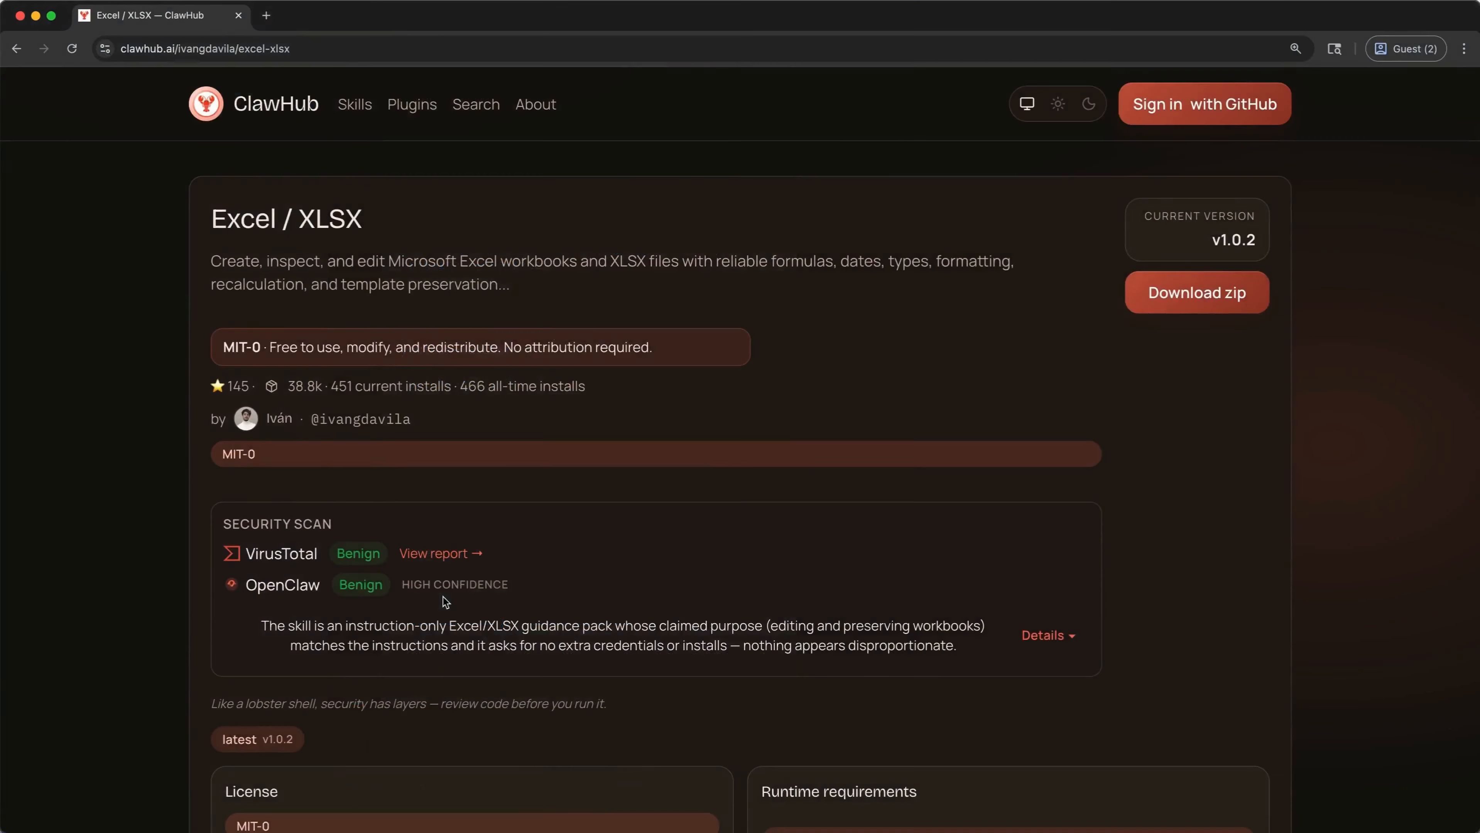
pyautogui.moveTo(247, 554); pyautogui.dragTo(313, 553)
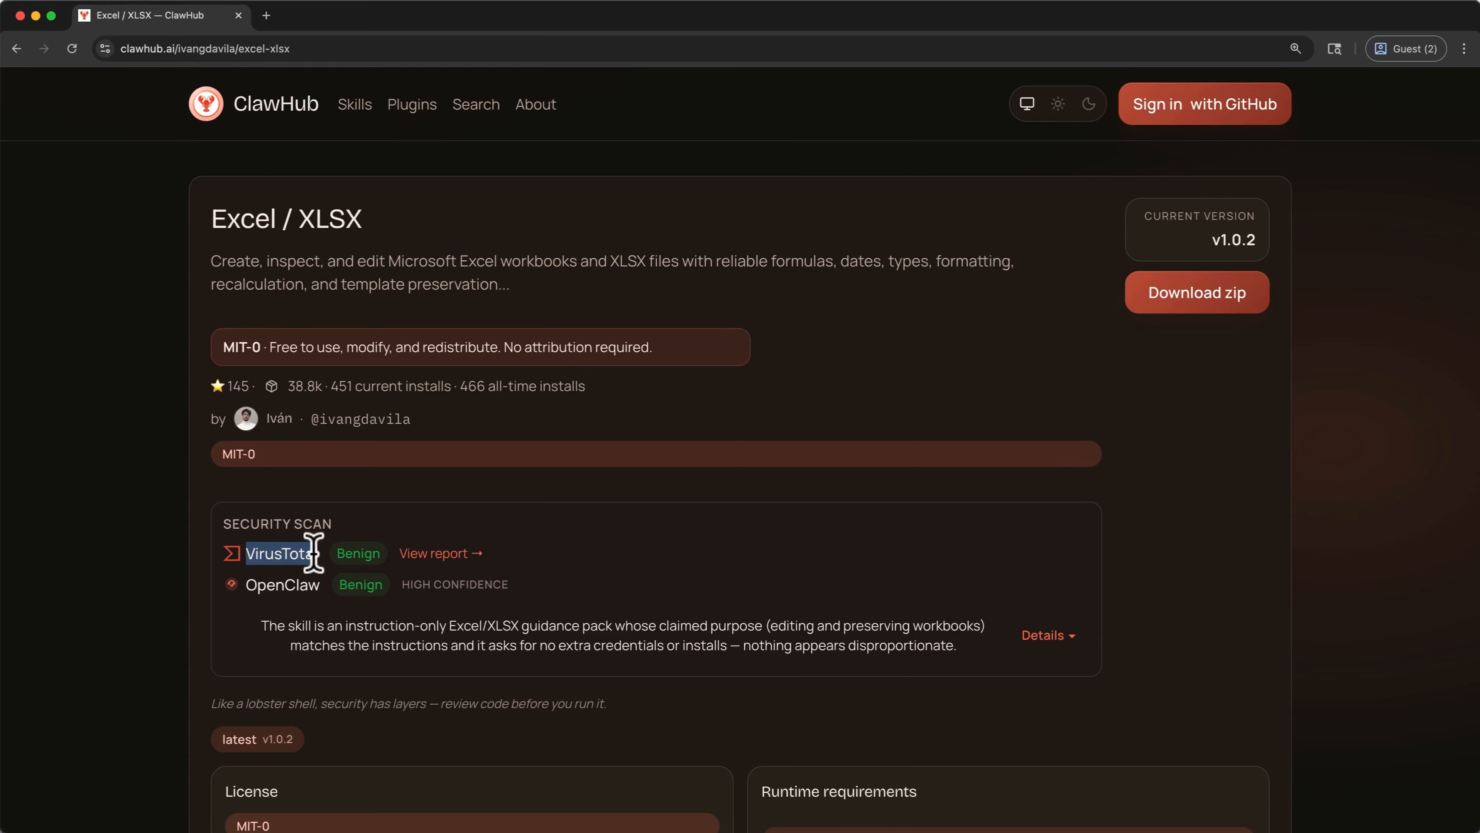
pyautogui.click(419, 555)
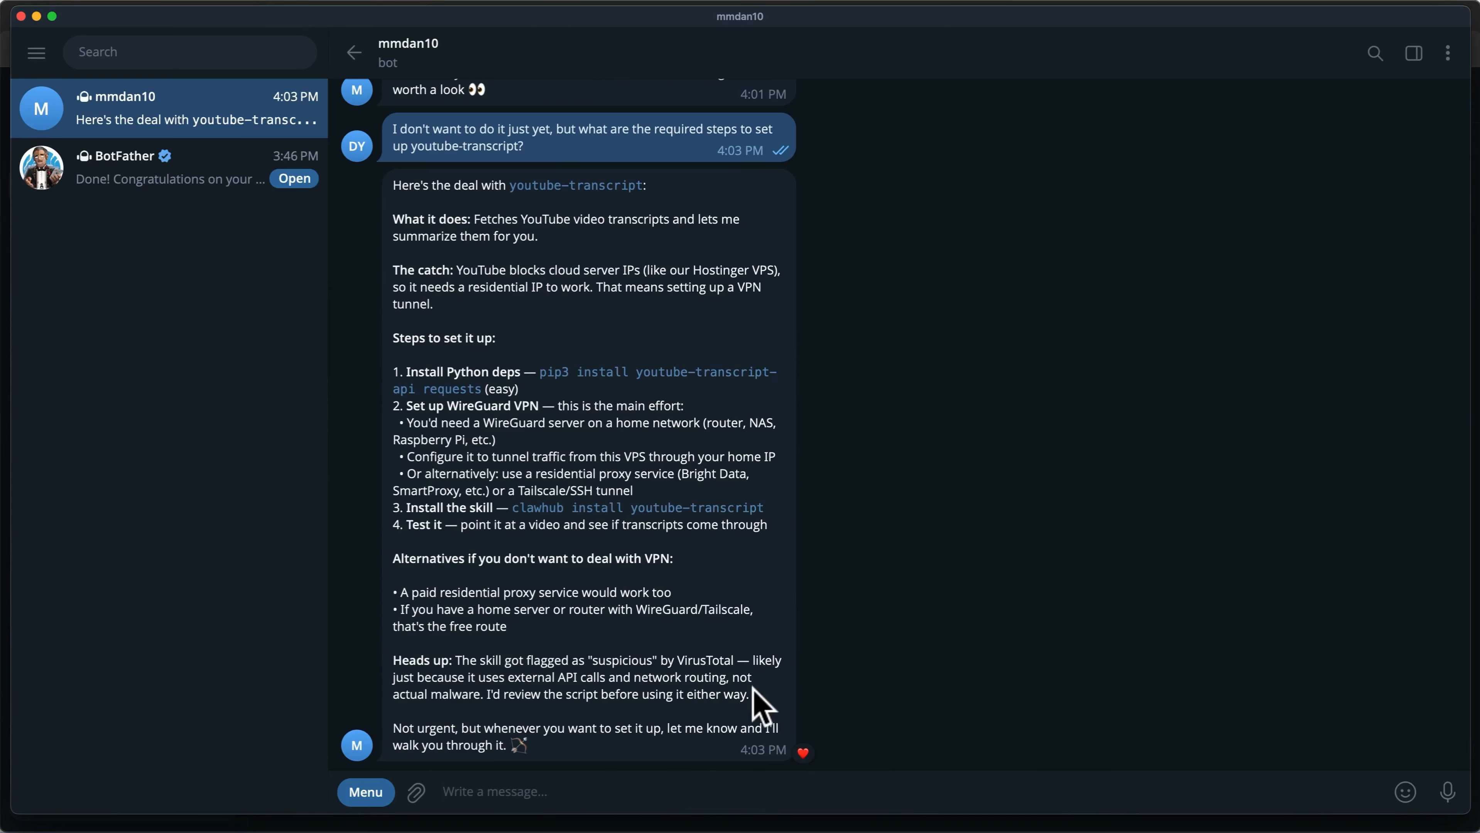
pyautogui.moveTo(758, 696); pyautogui.dragTo(501, 659)
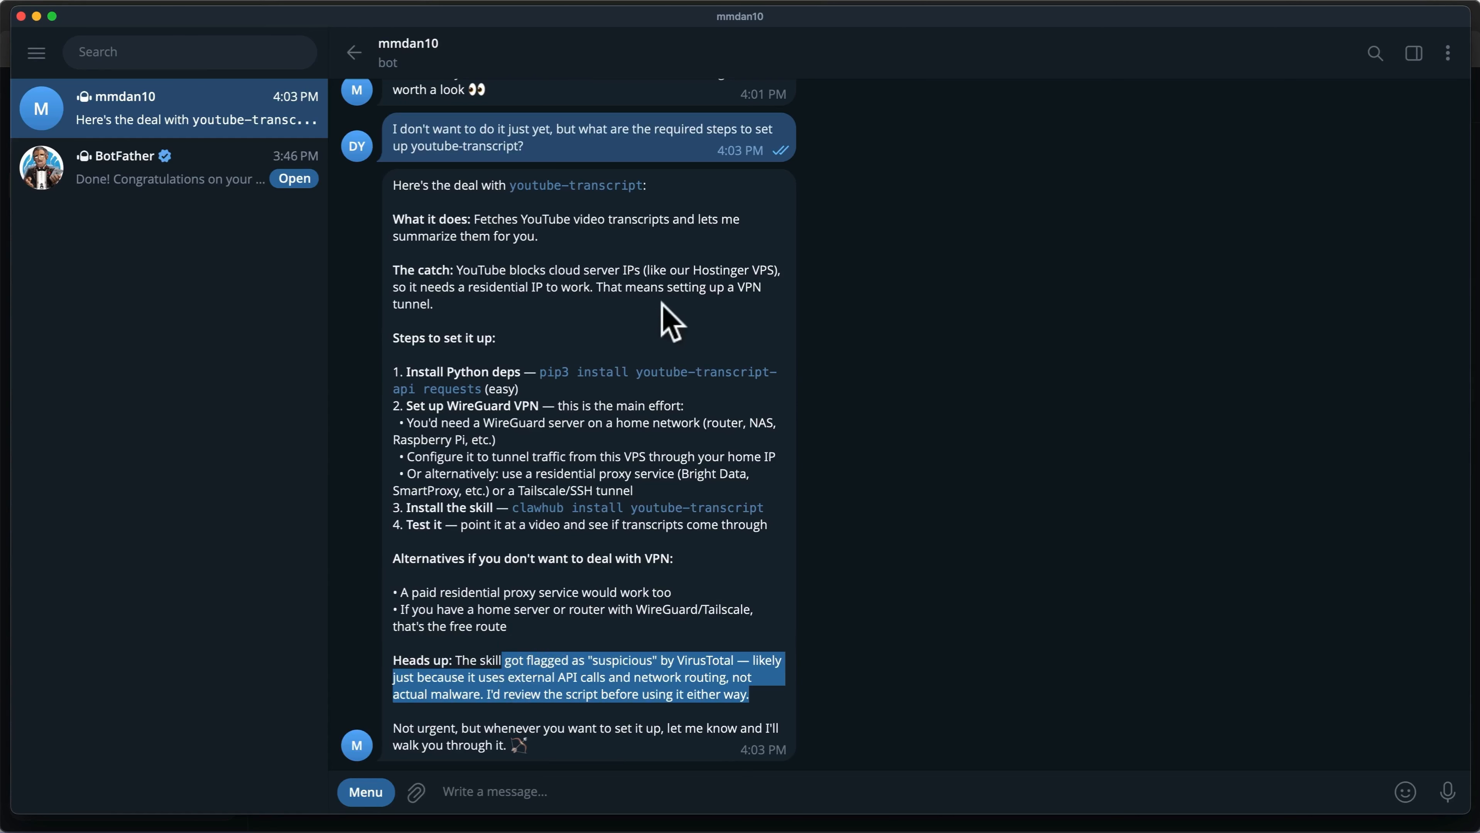
pyautogui.moveTo(773, 397)
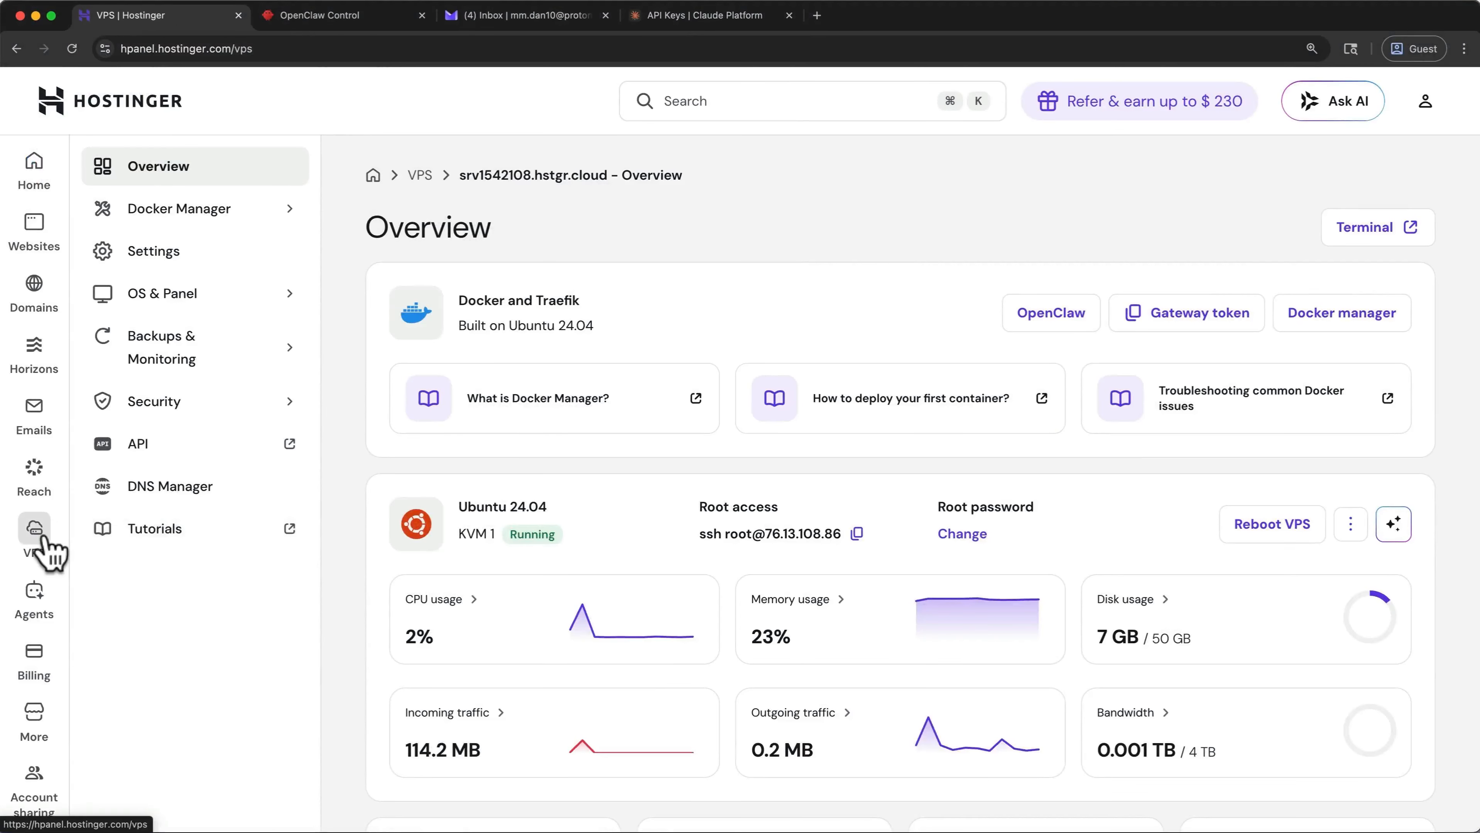
# Switch to Hostinger and create a new snapshot of the srv1542108.hstgr.cloud VPS from its Snapshots & Backups page
pyautogui.click(42, 549)
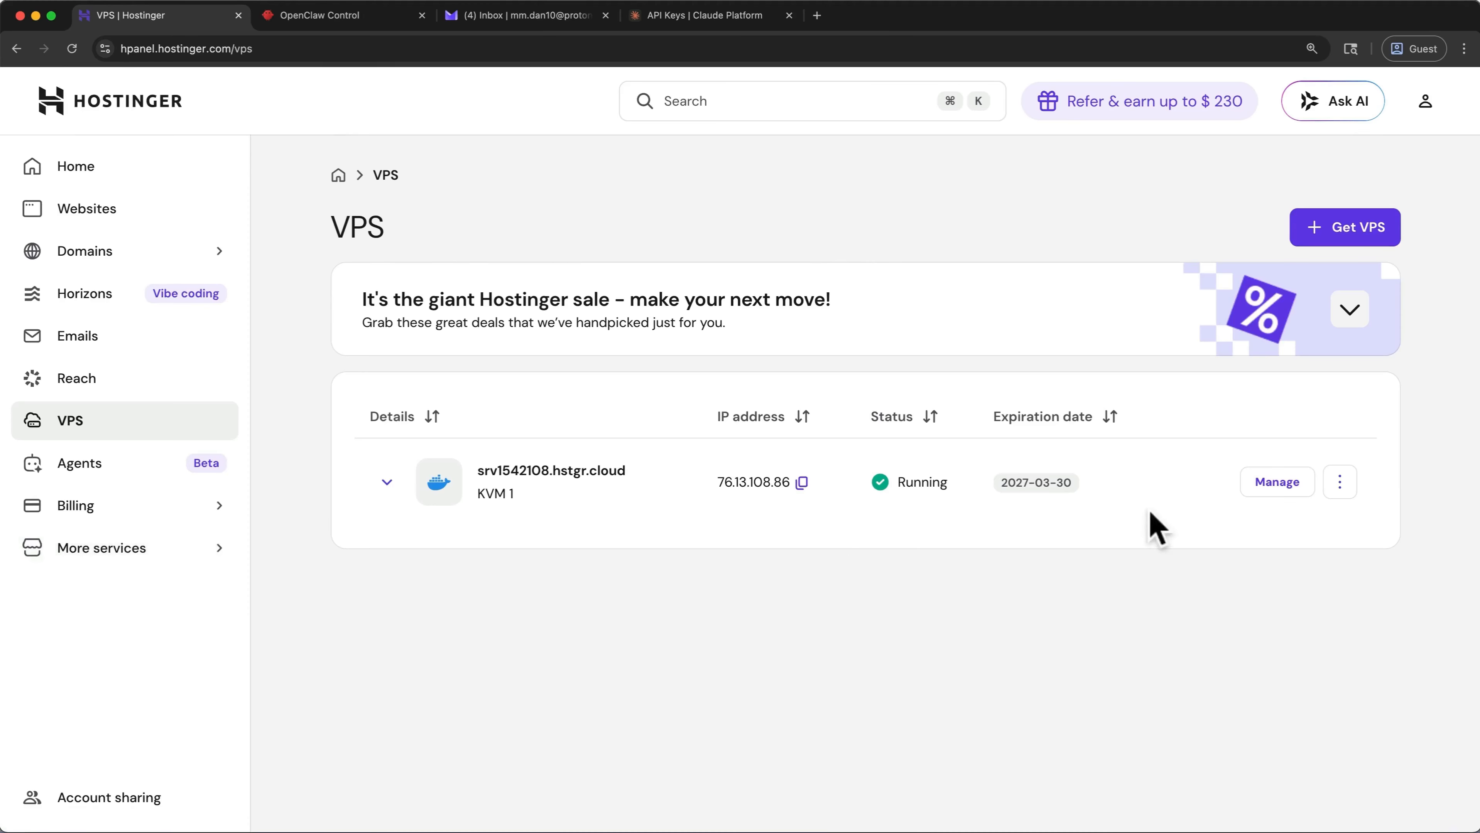
pyautogui.click(1264, 485)
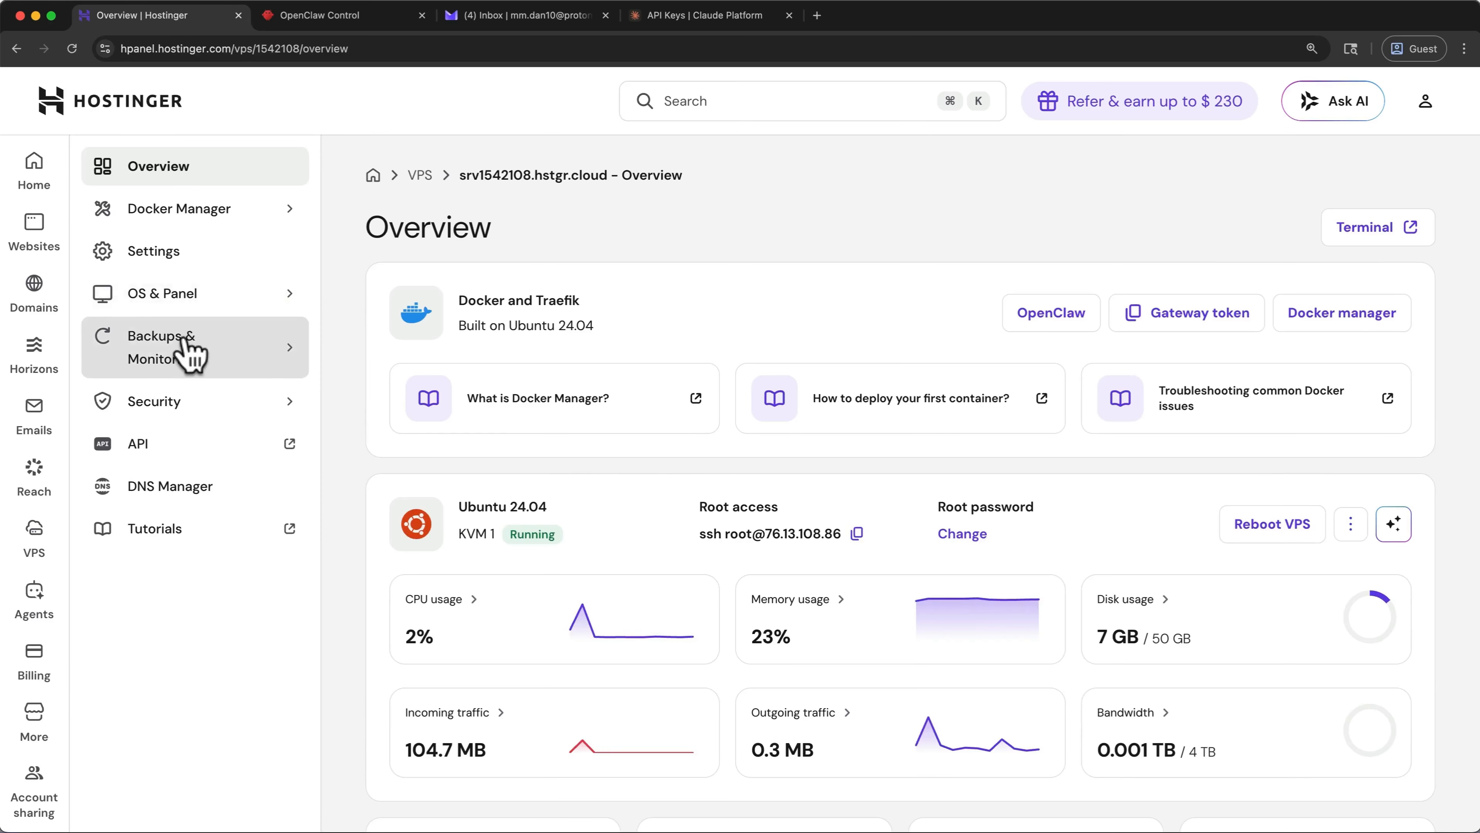
pyautogui.click(187, 350)
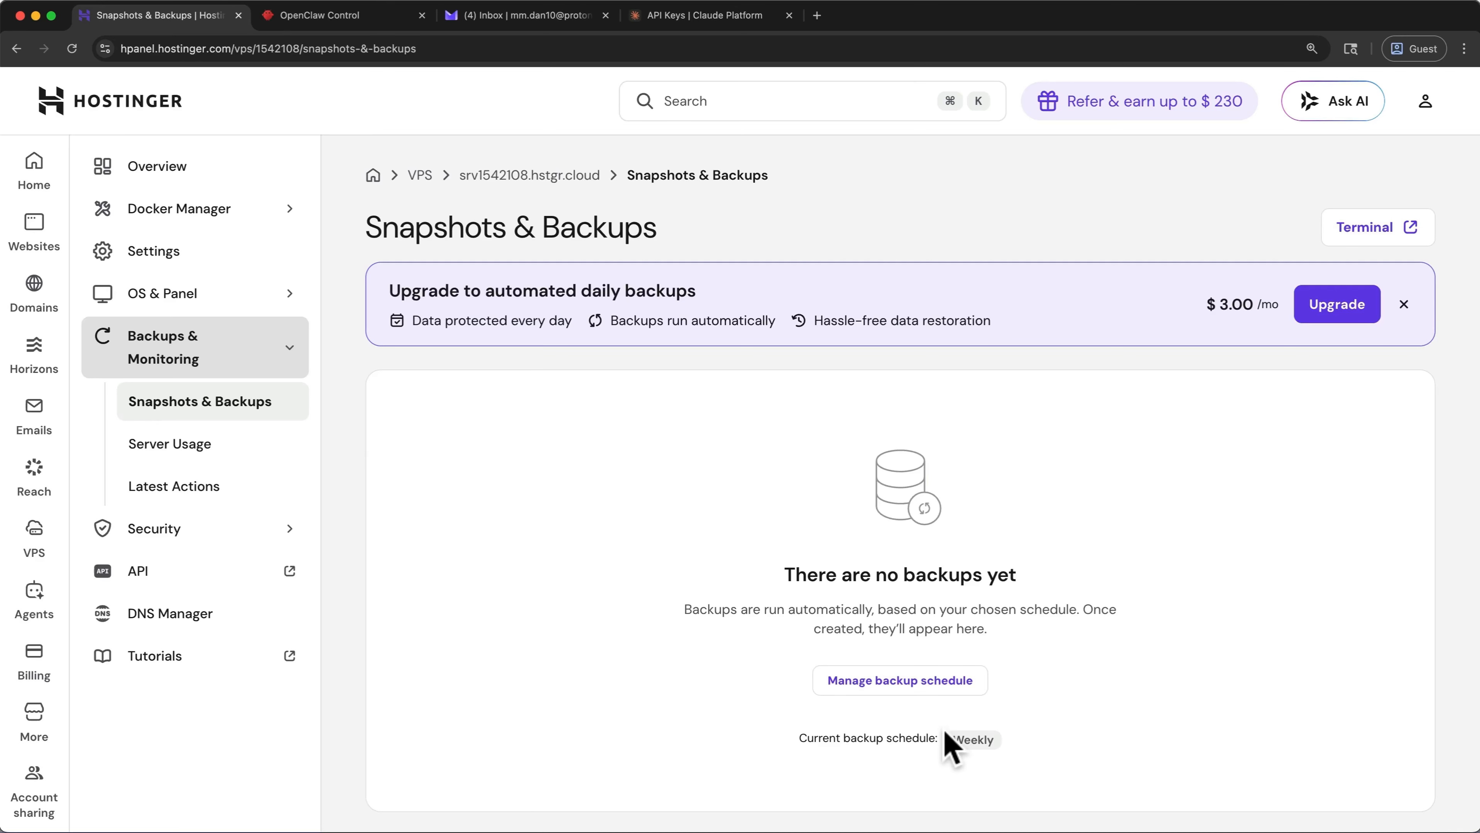
pyautogui.scroll(-10, 951, 749)
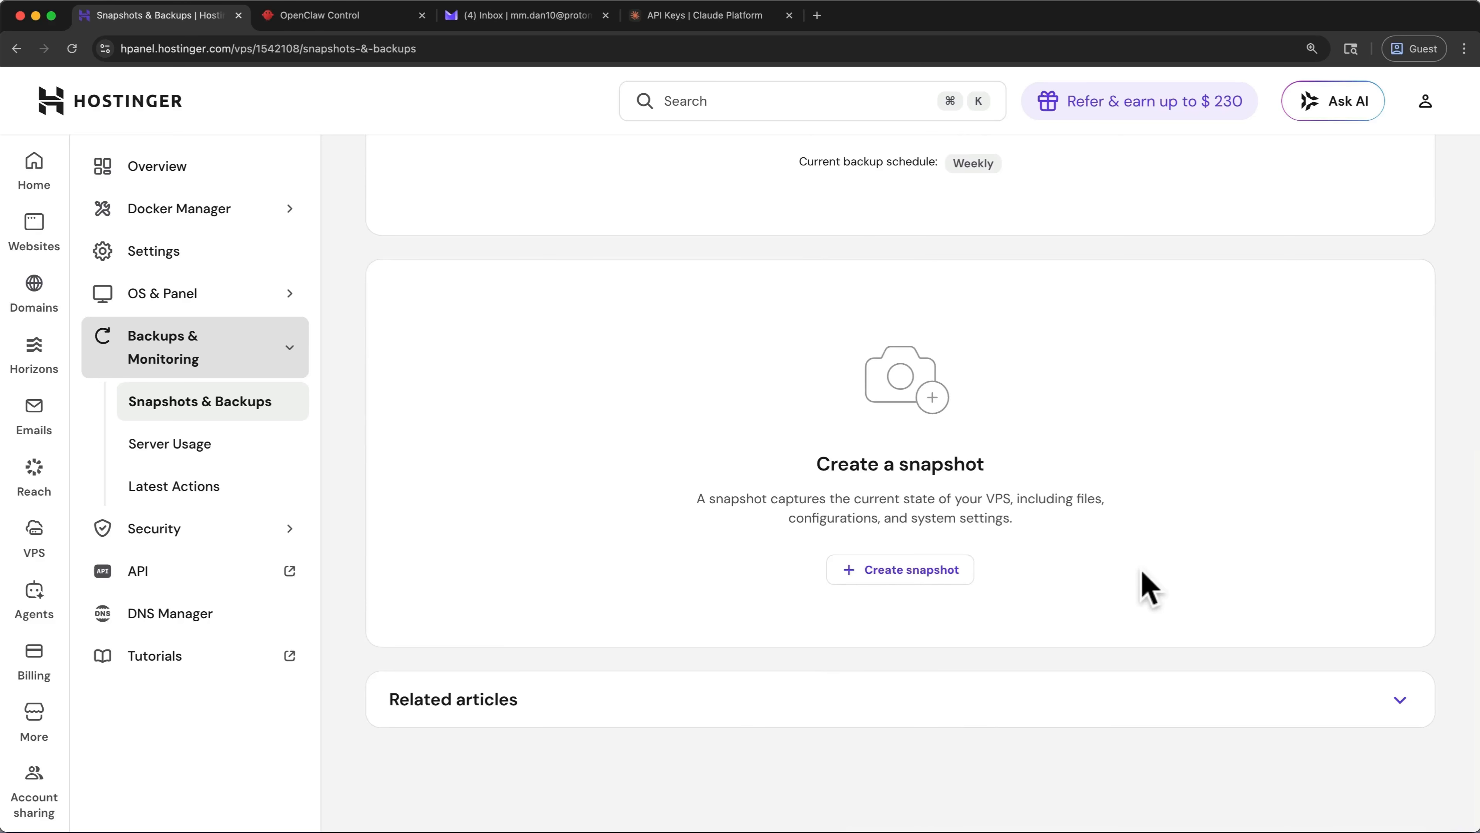
pyautogui.click(948, 575)
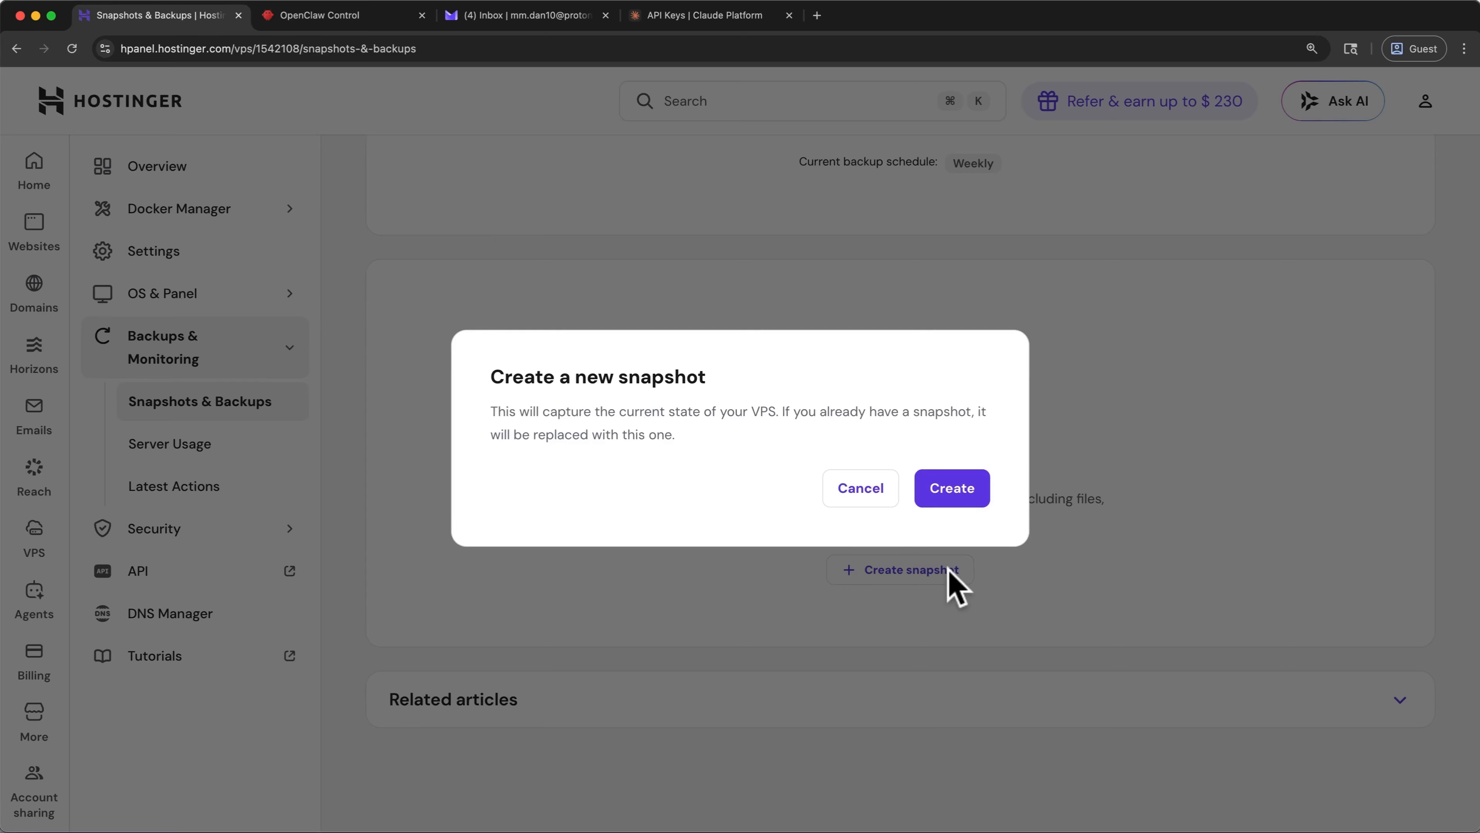
pyautogui.click(965, 501)
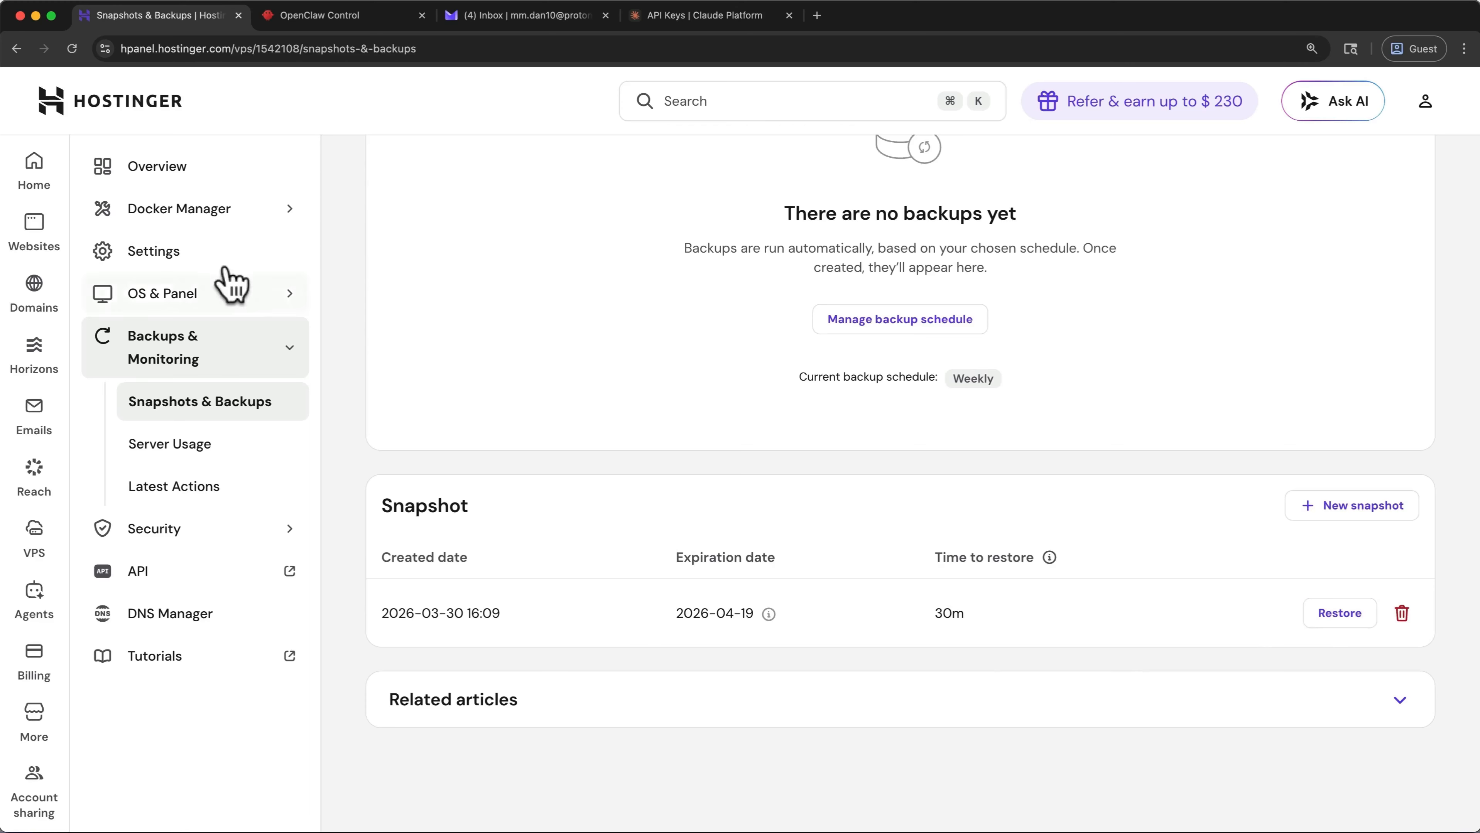
# Delete the openclaw-1r5a project from the VPS's Docker Manager
pyautogui.click(205, 216)
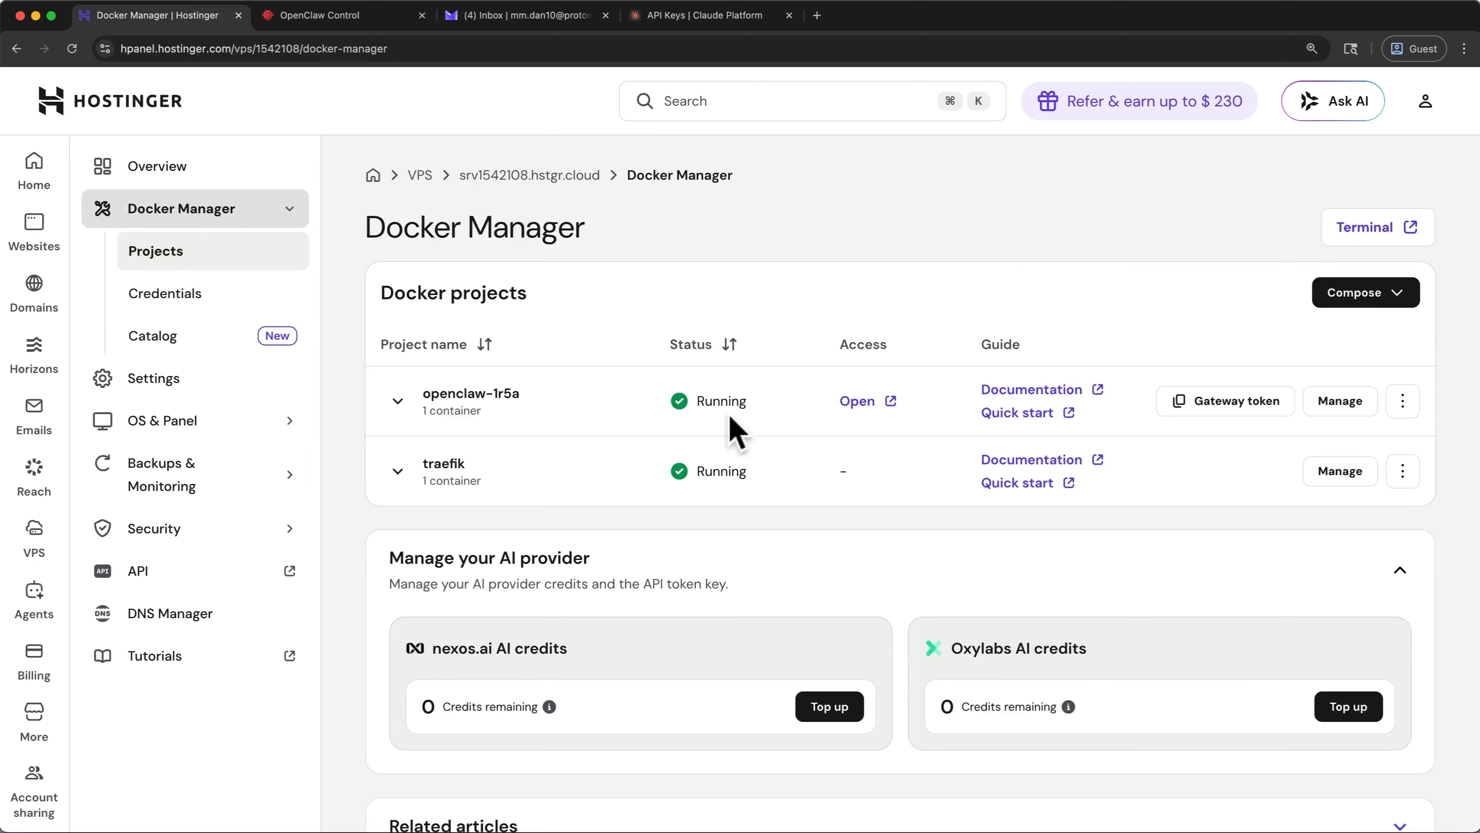
pyautogui.click(1402, 401)
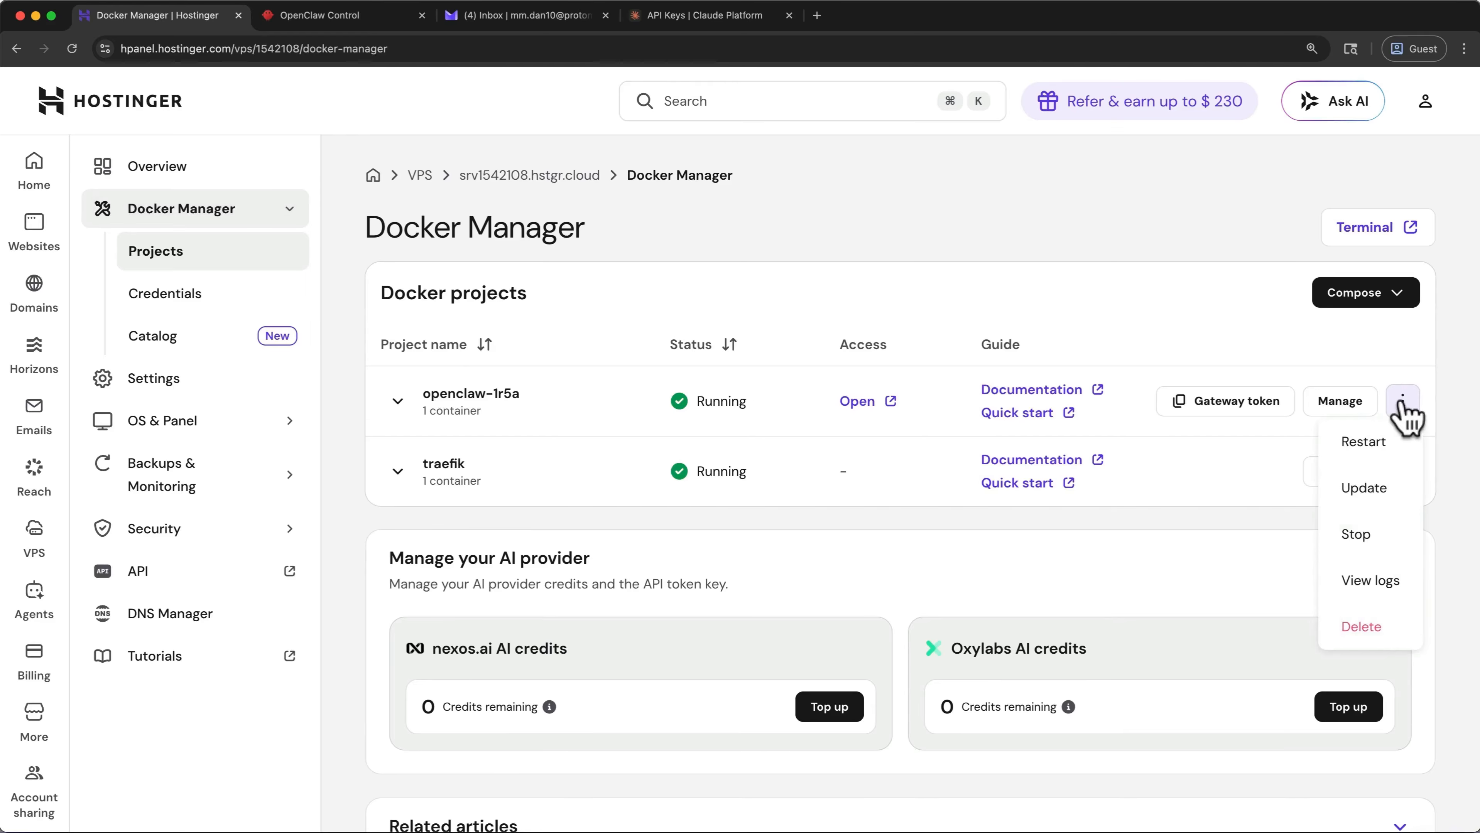
pyautogui.click(1357, 618)
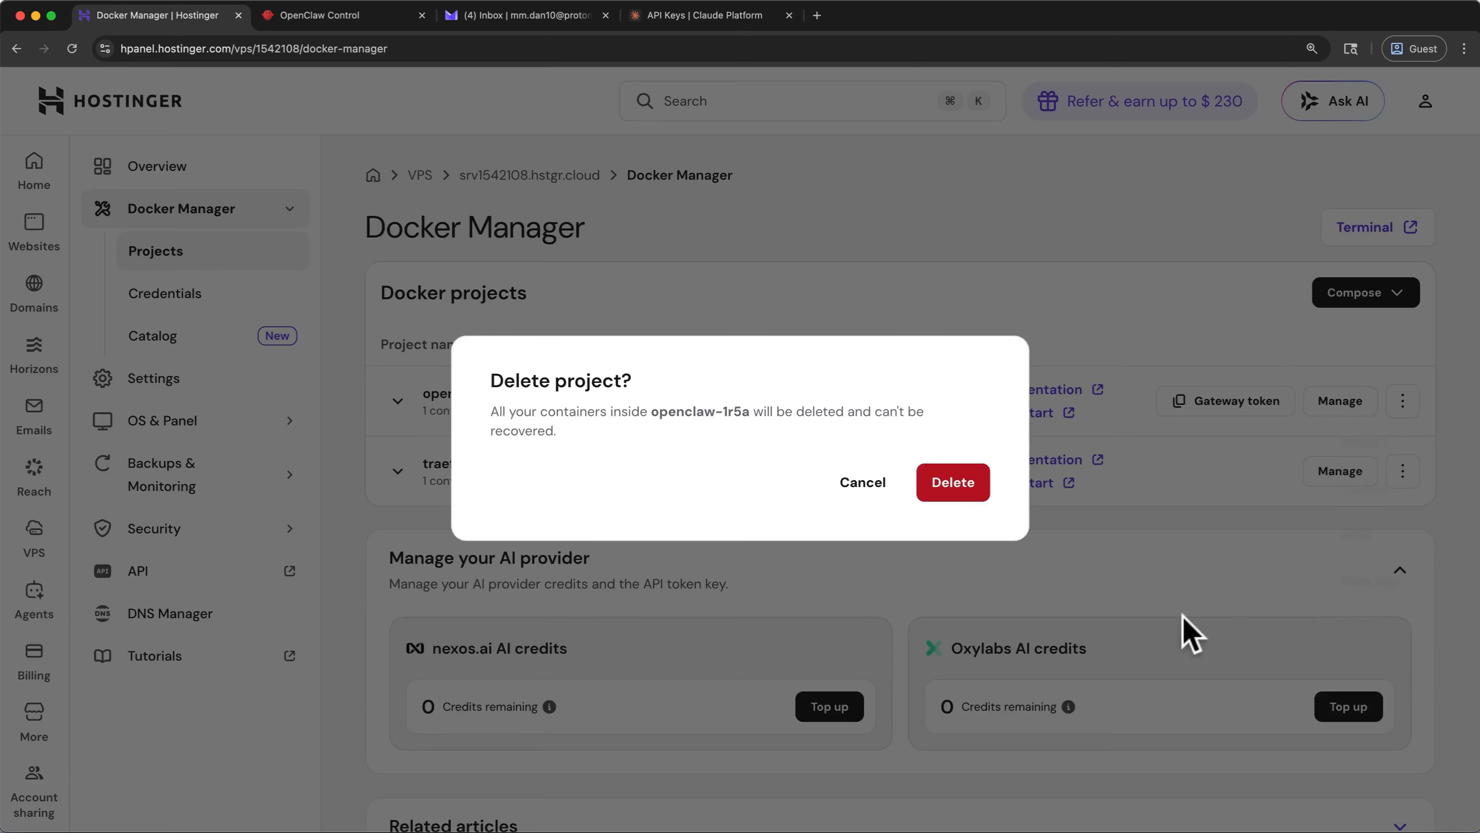
pyautogui.click(960, 487)
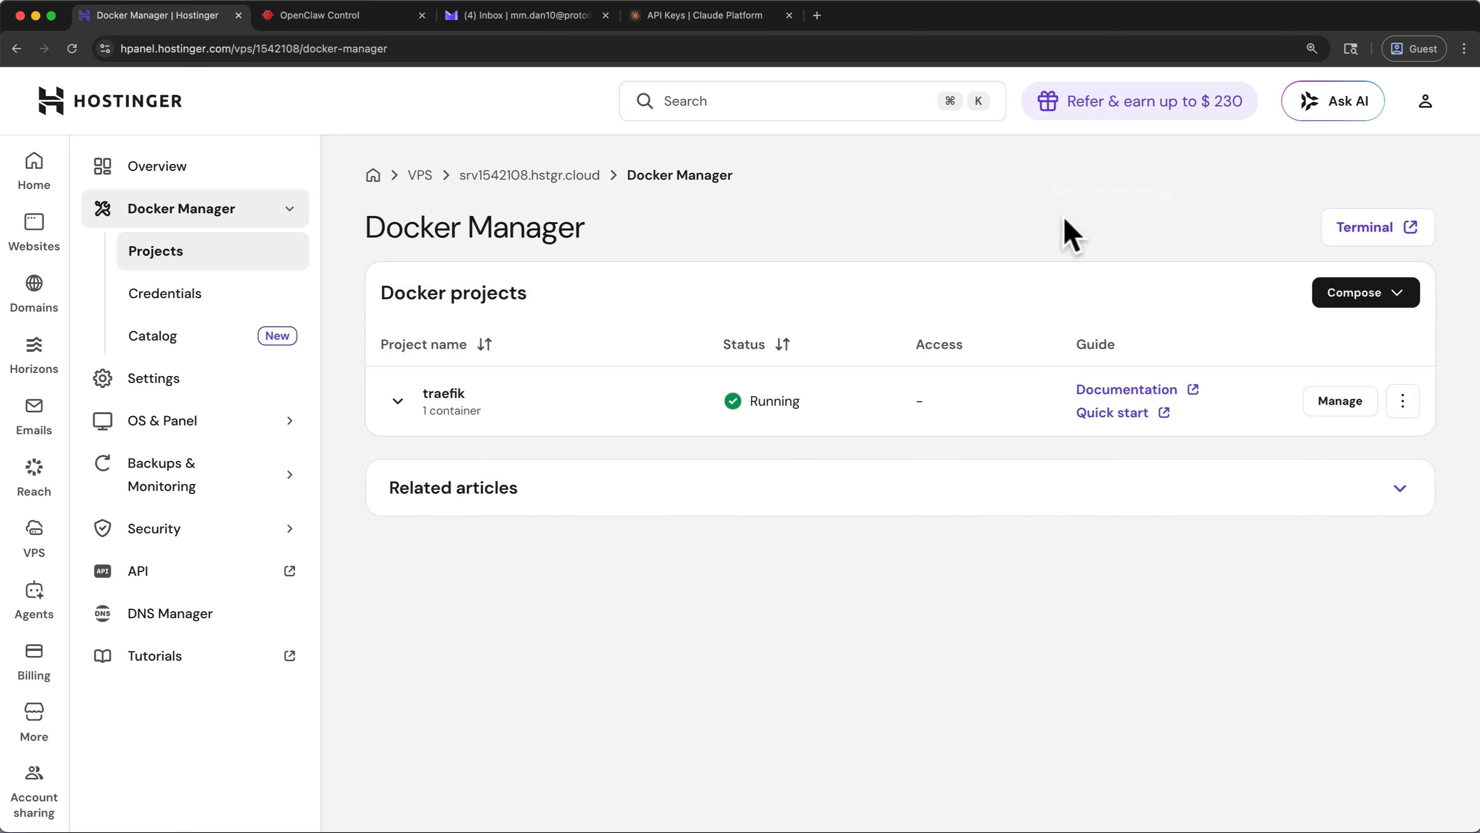
# Search the Docker Manager catalog for "openclaw", select the OpenClaw template and look through its deployment configuration fields
pyautogui.click(155, 356)
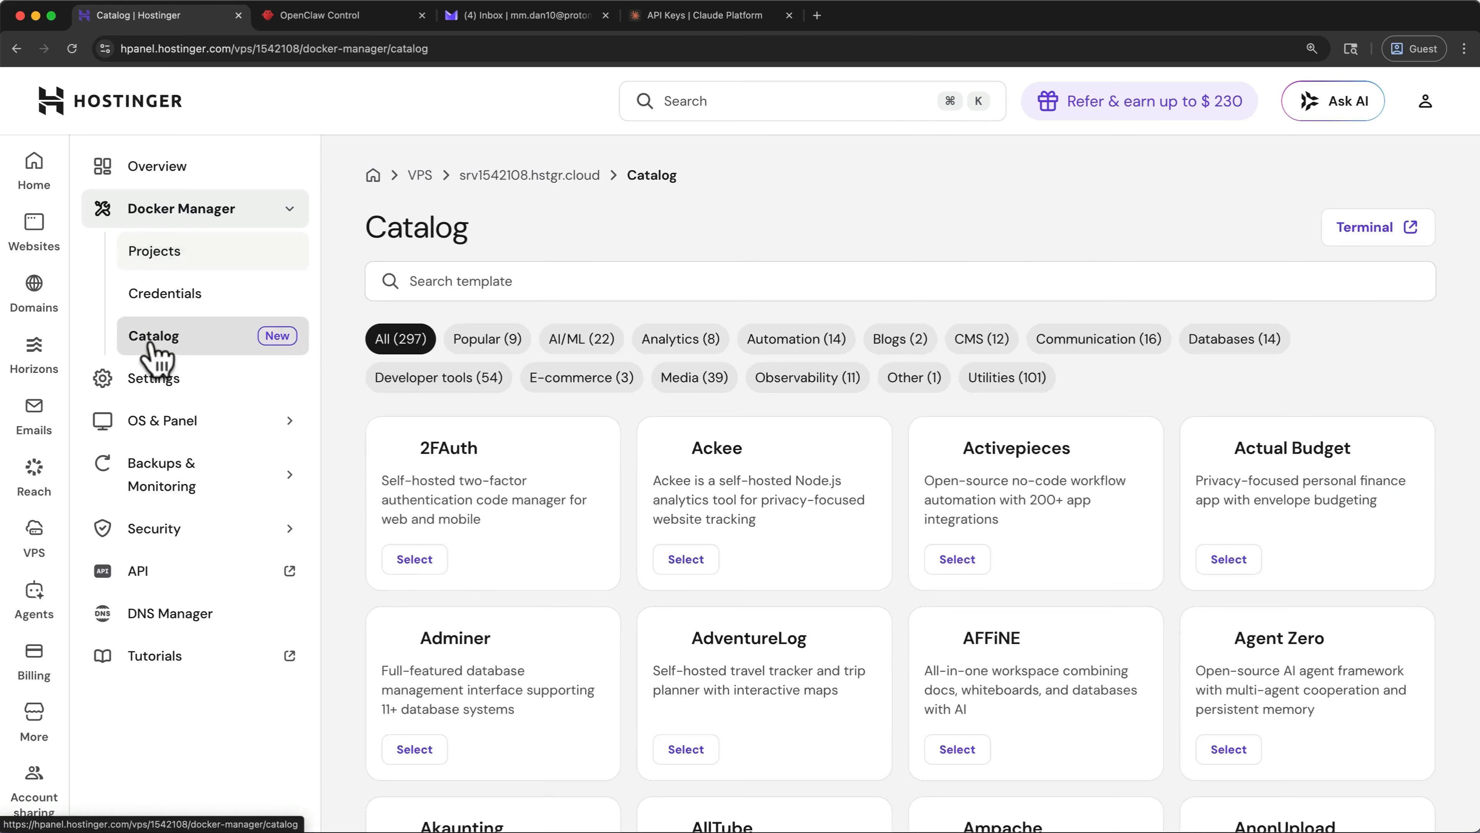
pyautogui.click(400, 284)
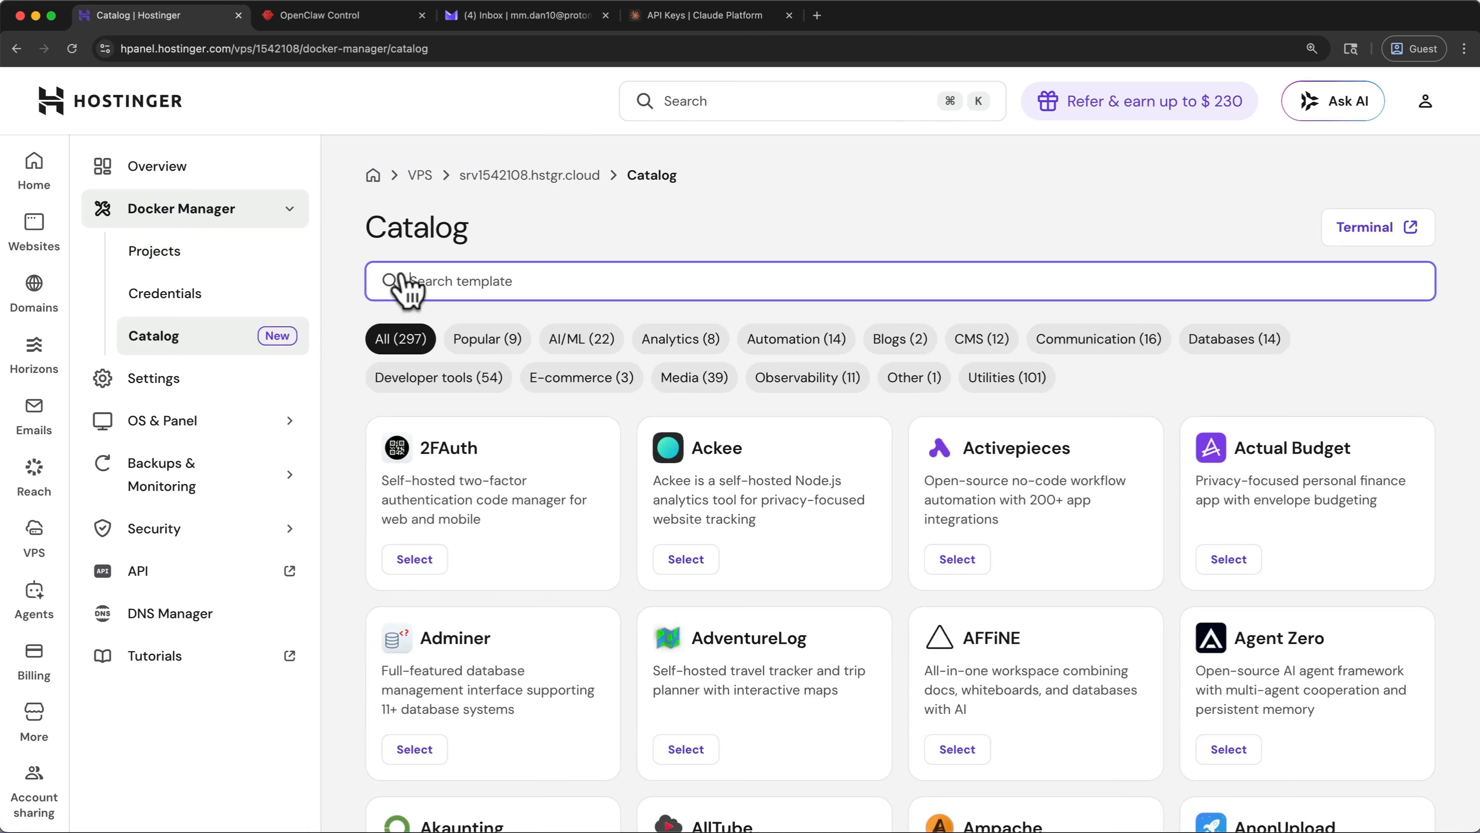
pyautogui.write('openclaw')
pyautogui.click(410, 560)
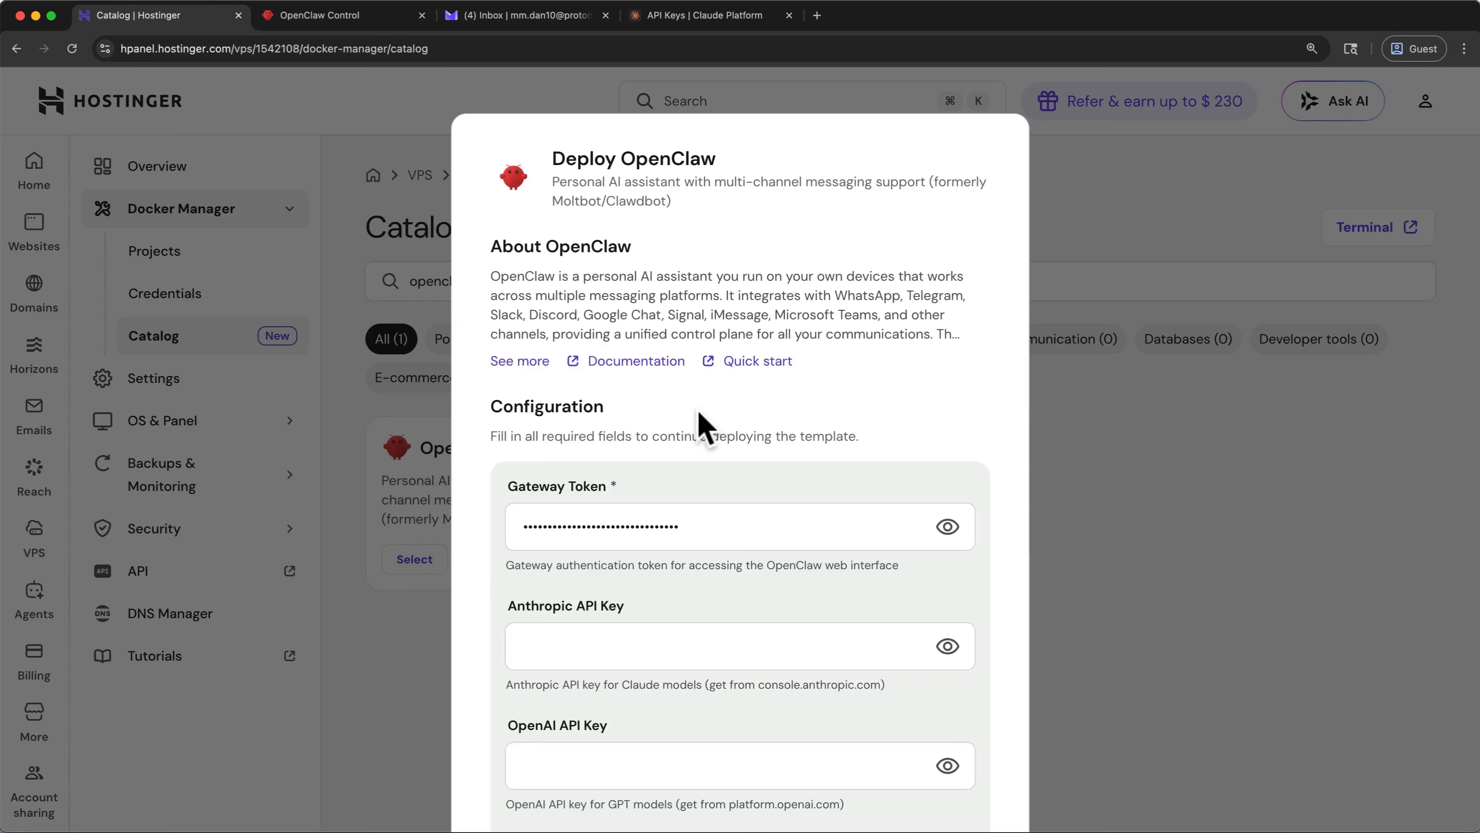
pyautogui.scroll(-10, 703, 429)
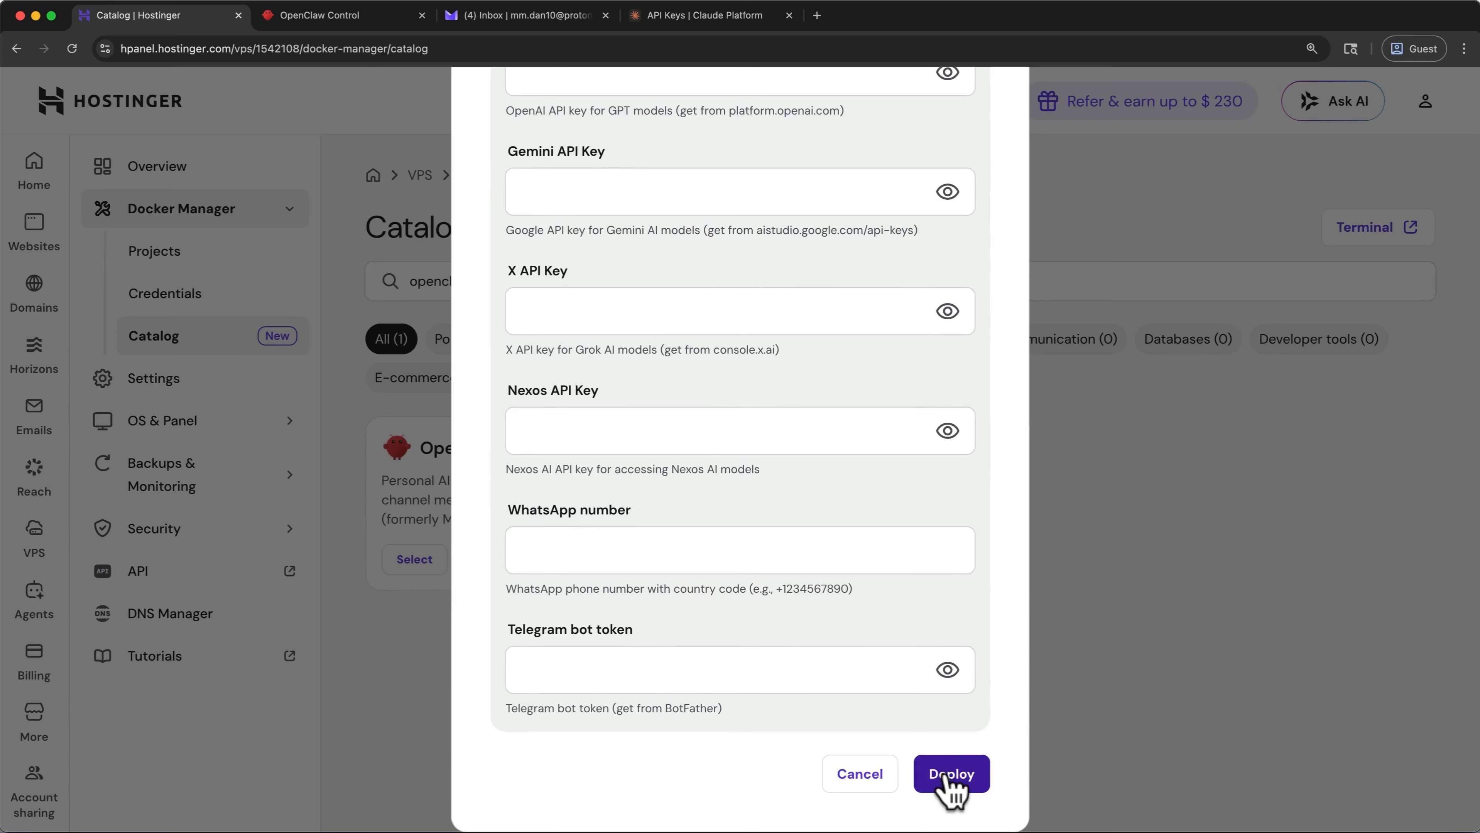
pyautogui.scroll(10, 951, 782)
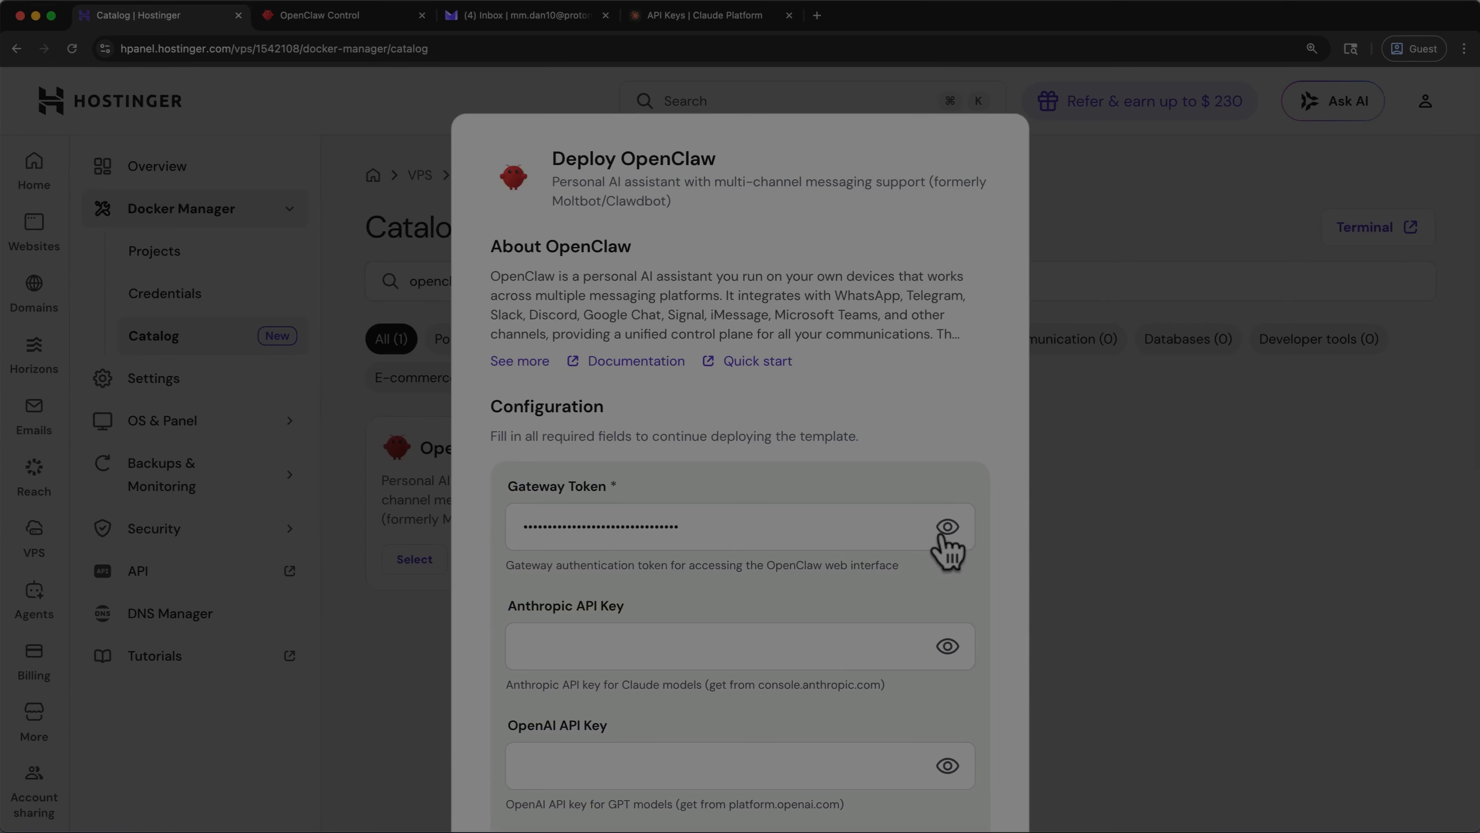
pyautogui.scroll(-5, 812, 821)
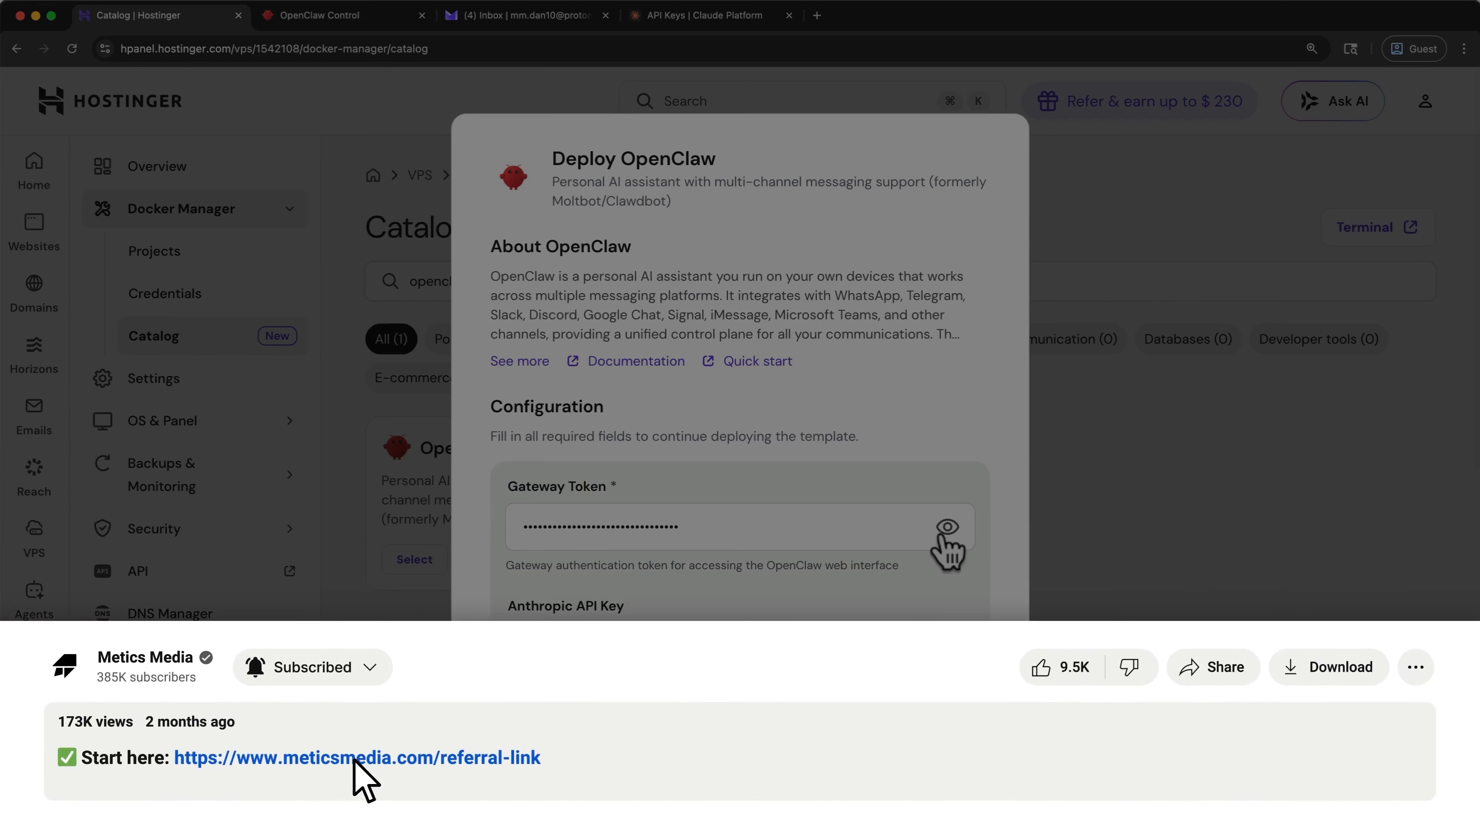
pyautogui.scroll(5, 356, 758)
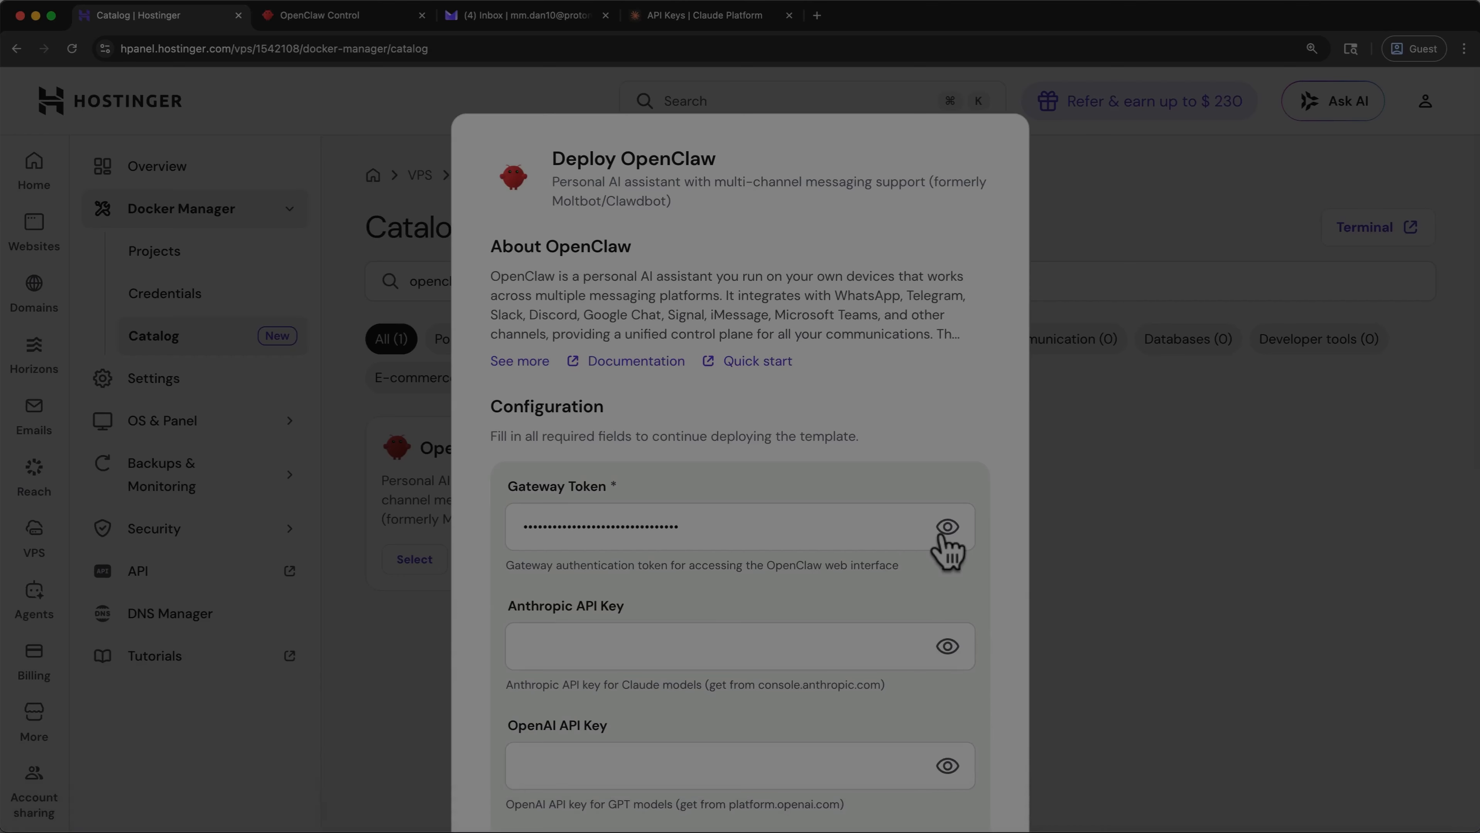